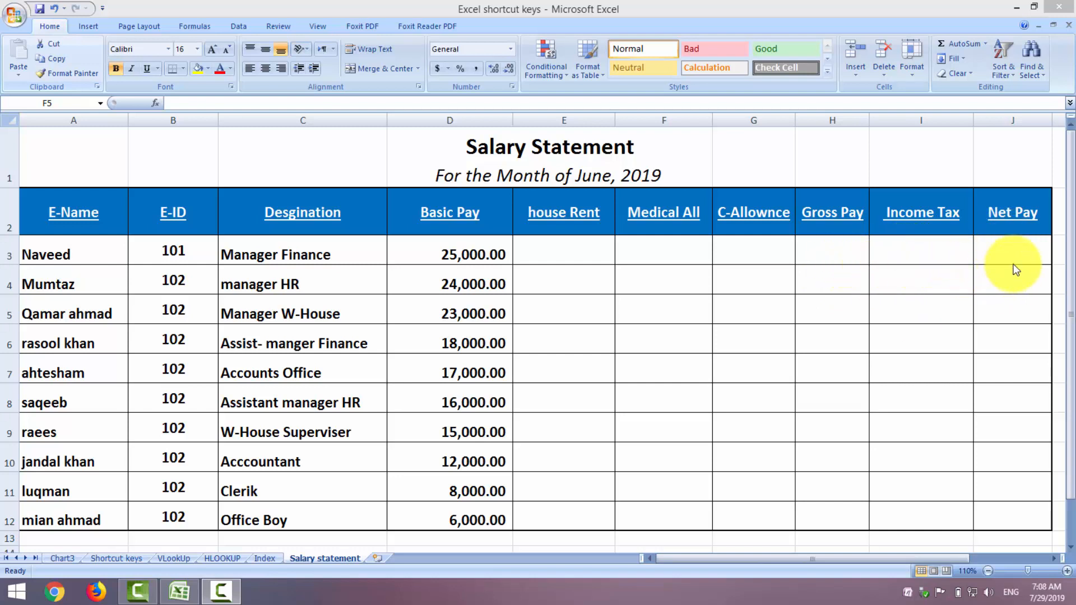
Start an IF formula in the first house Rent cell, E3, that returns D3*30% when D3>=24000.
click(557, 253)
click(558, 254)
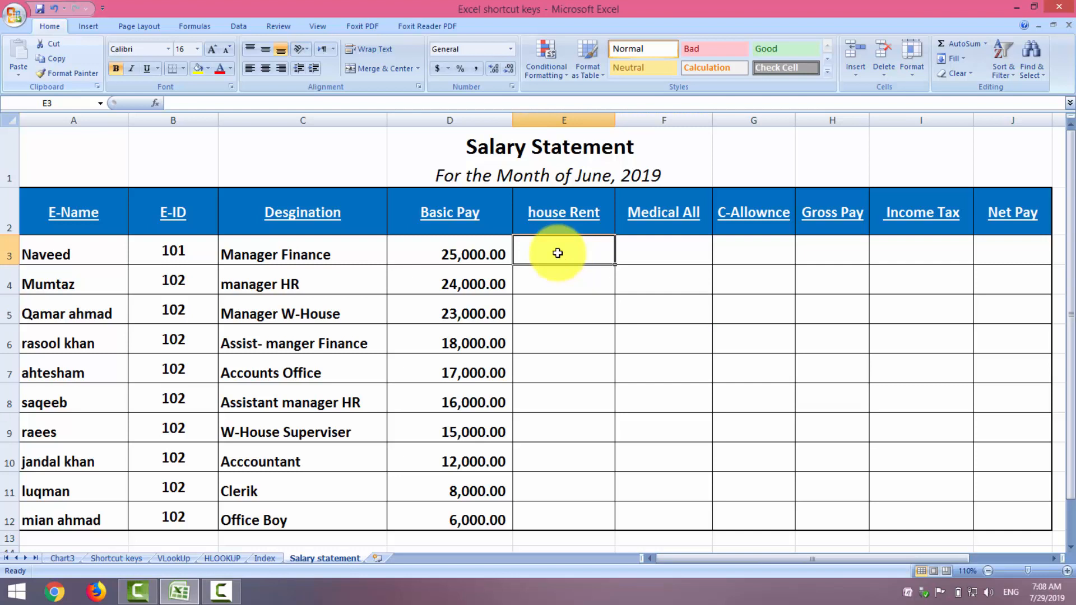
text(=if)
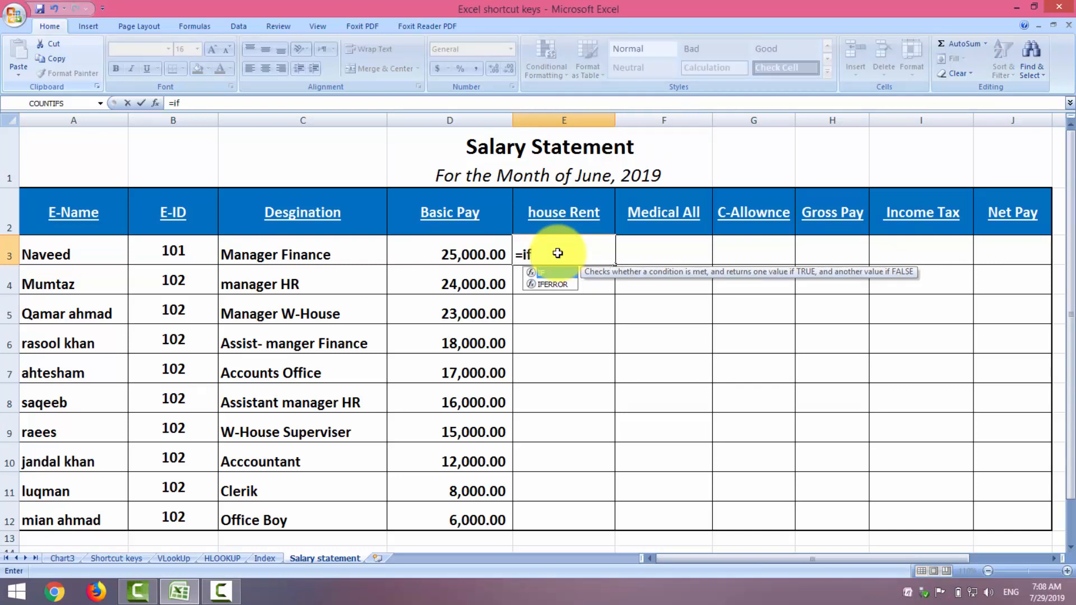
text(()
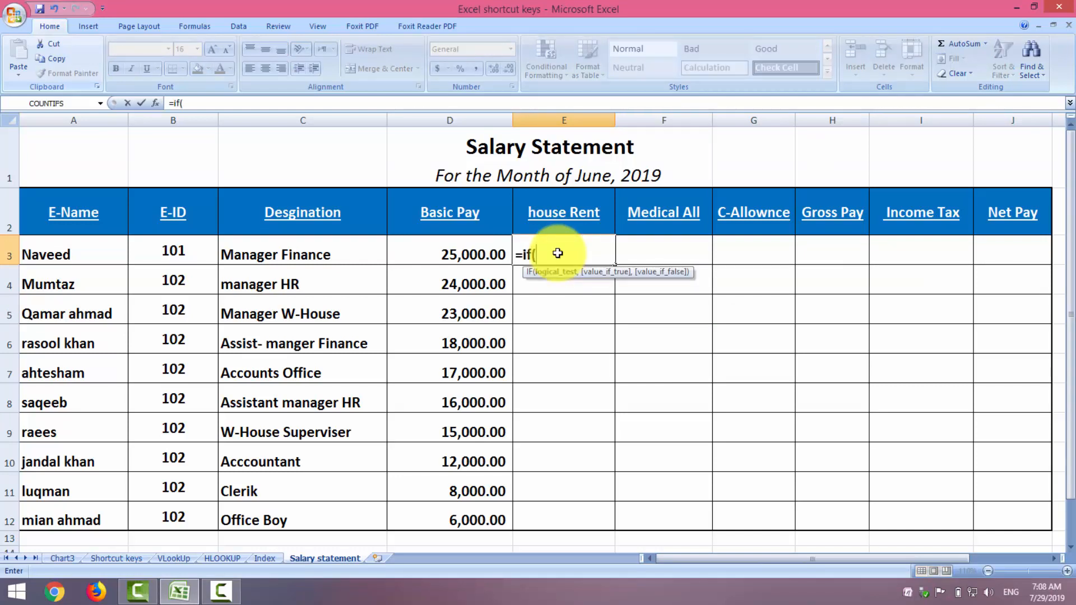
click(448, 258)
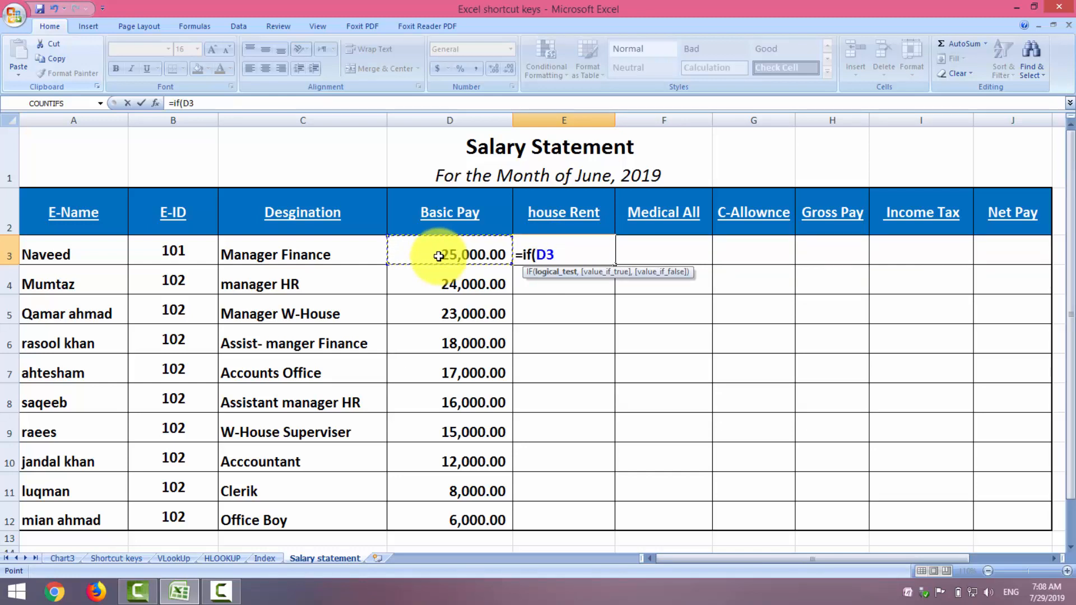
text(>=24000)
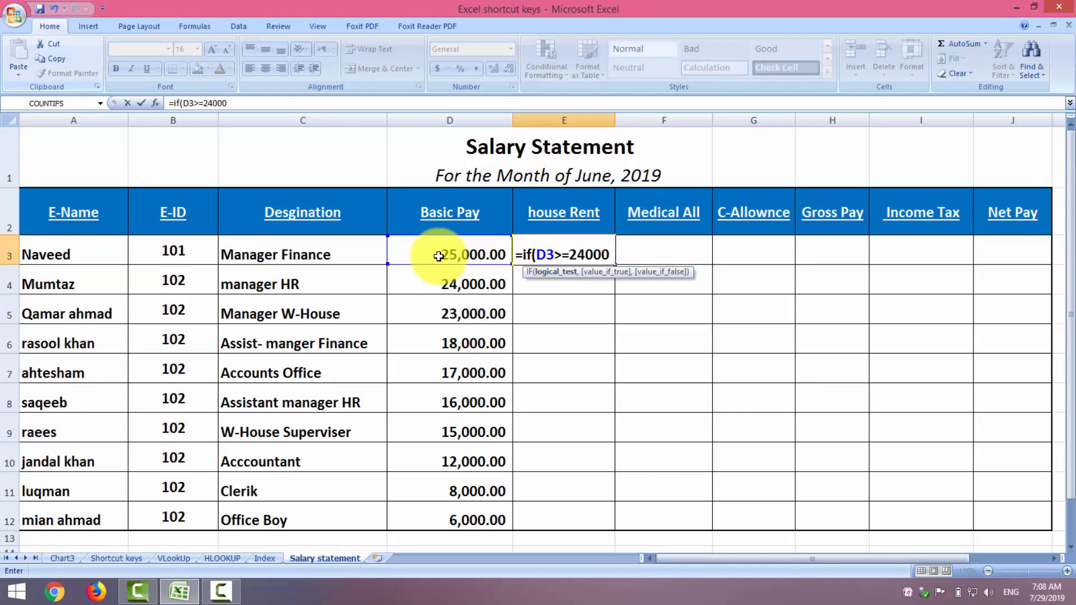
text(,)
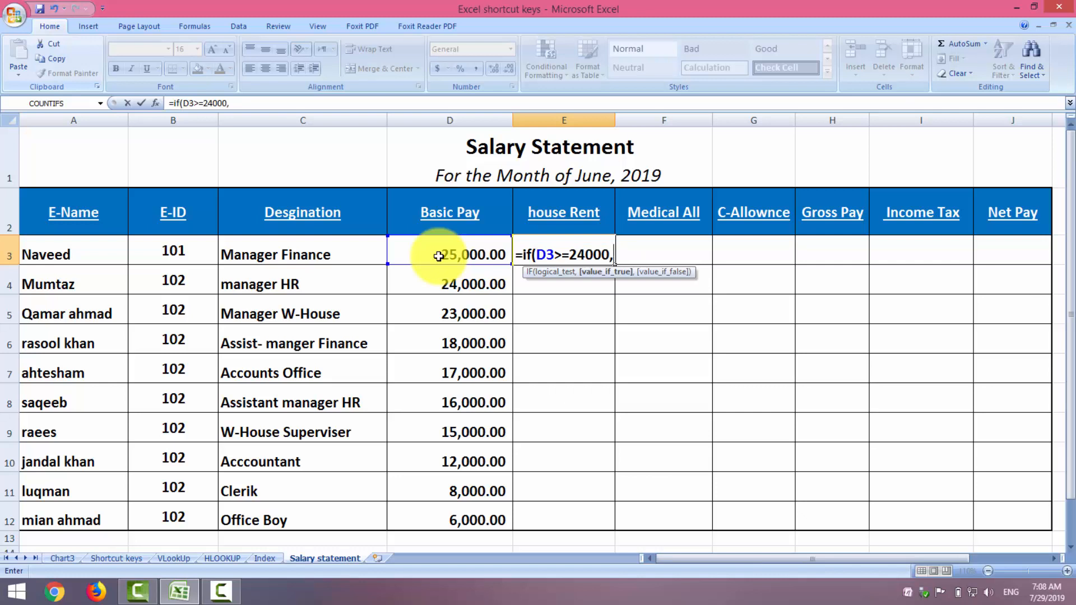
text(d)
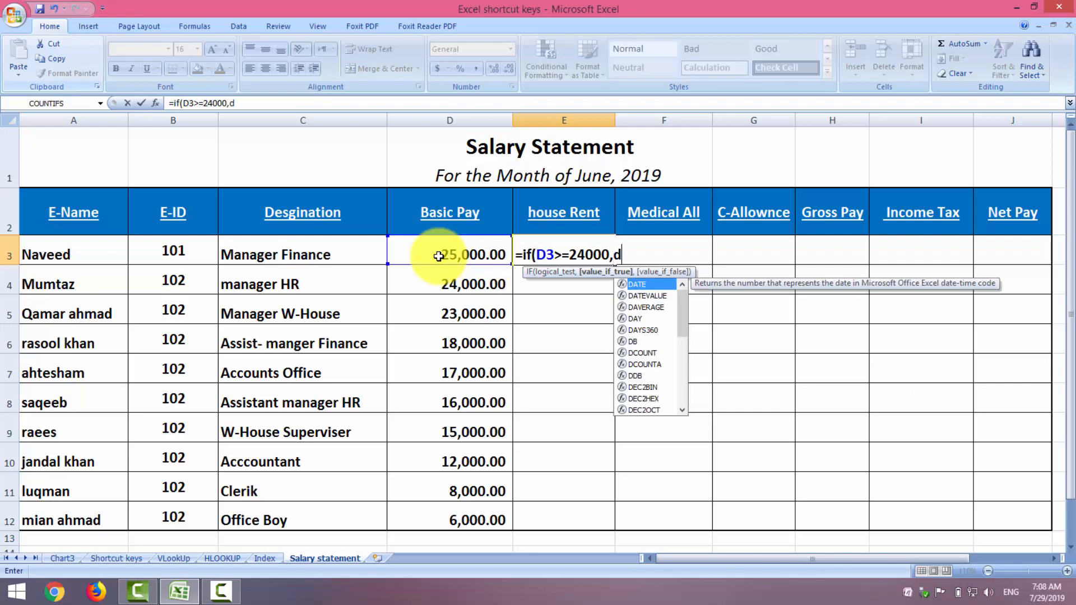
text(3)
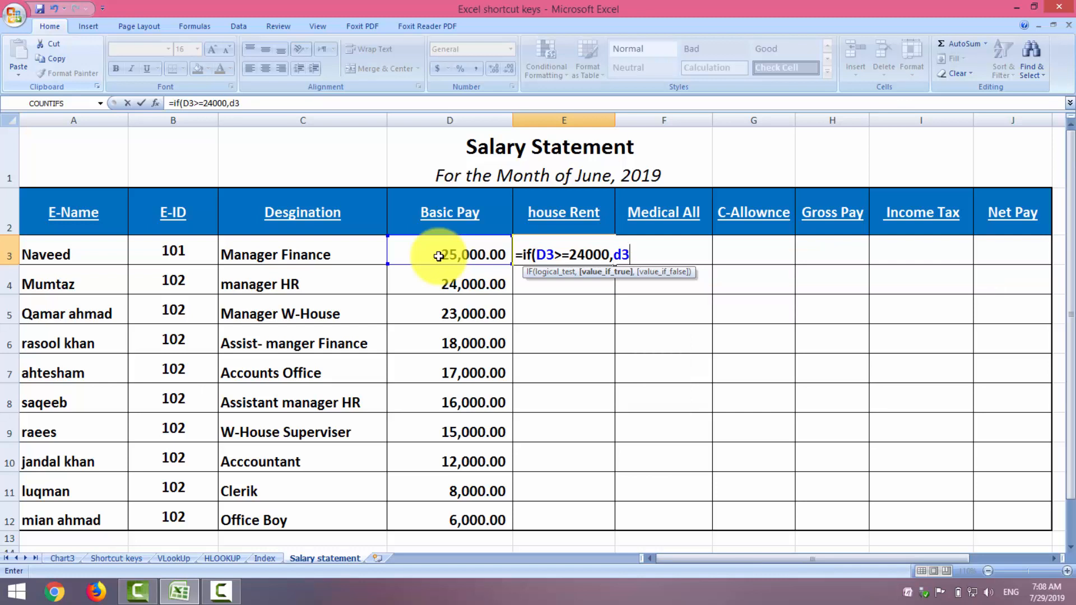
text(*30%,)
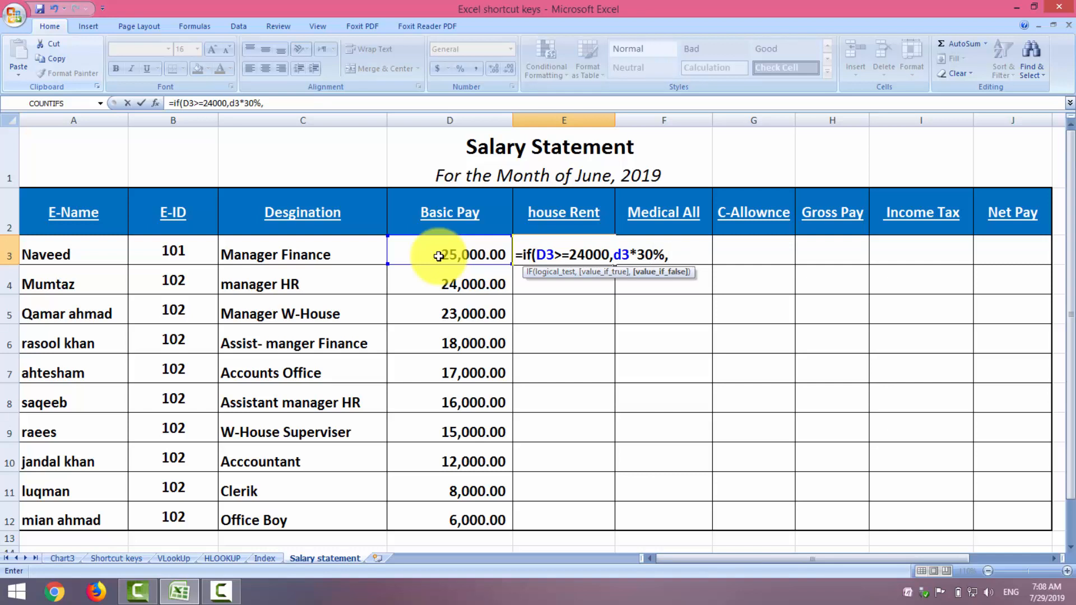
Add a nested IF to the E3 formula that returns D3*20% when D3>=18000.
text(if()
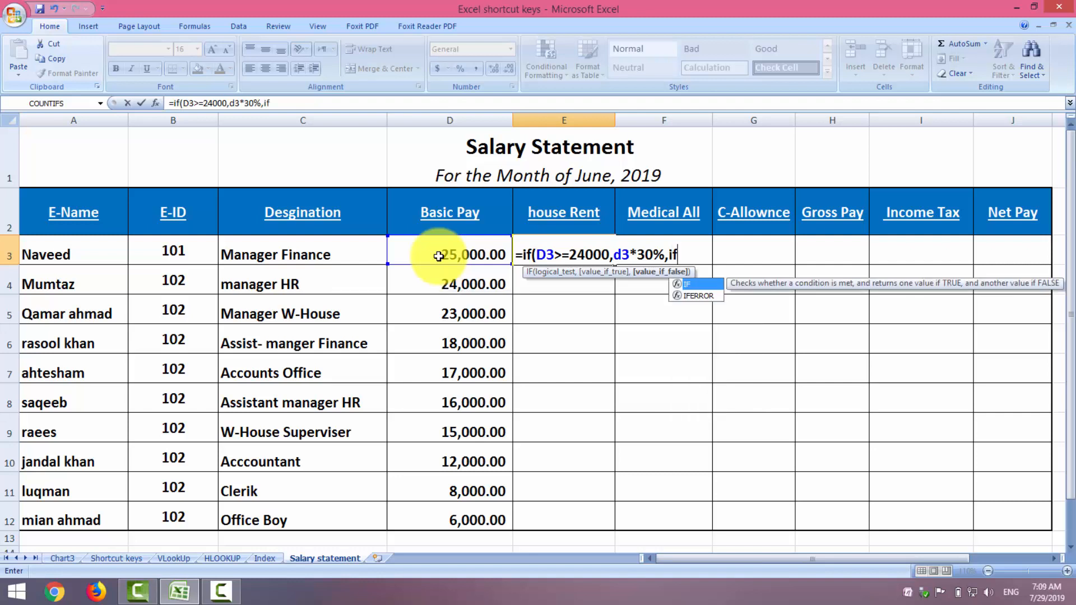
text(d3)
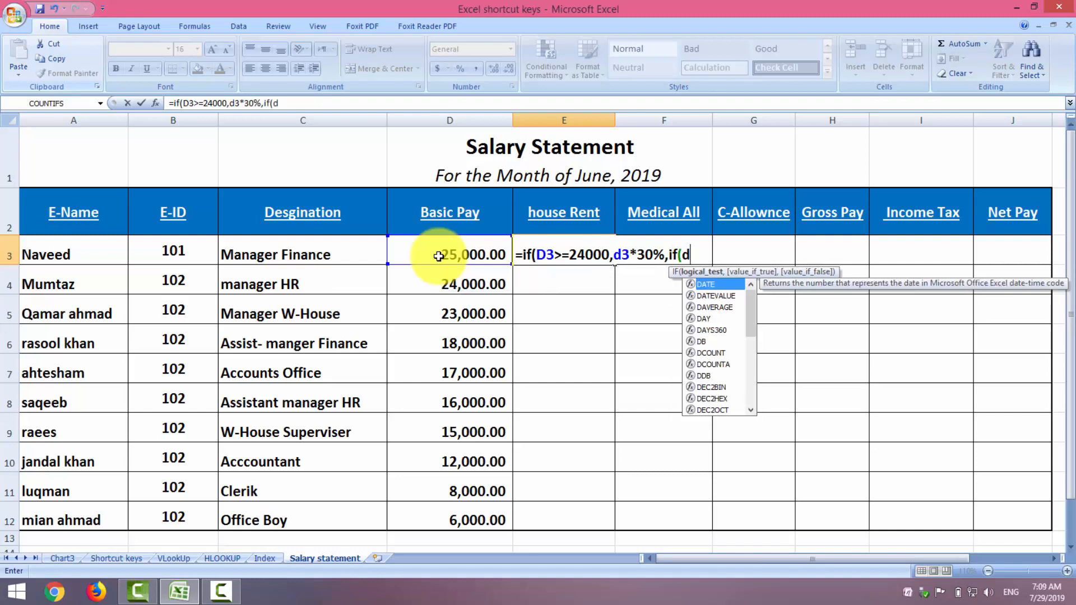
text(>)
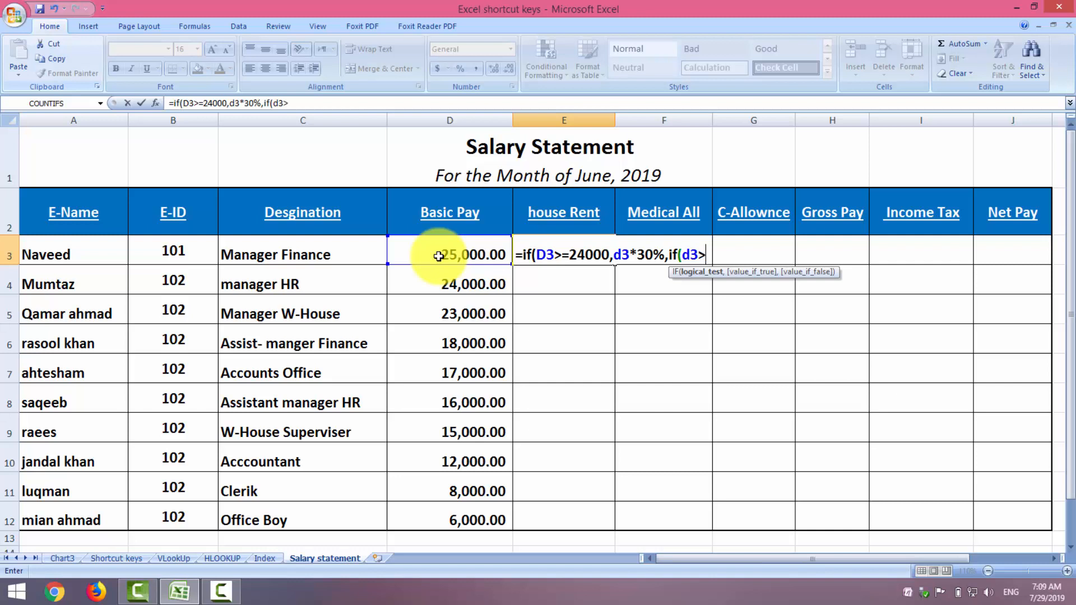
text(=1800)
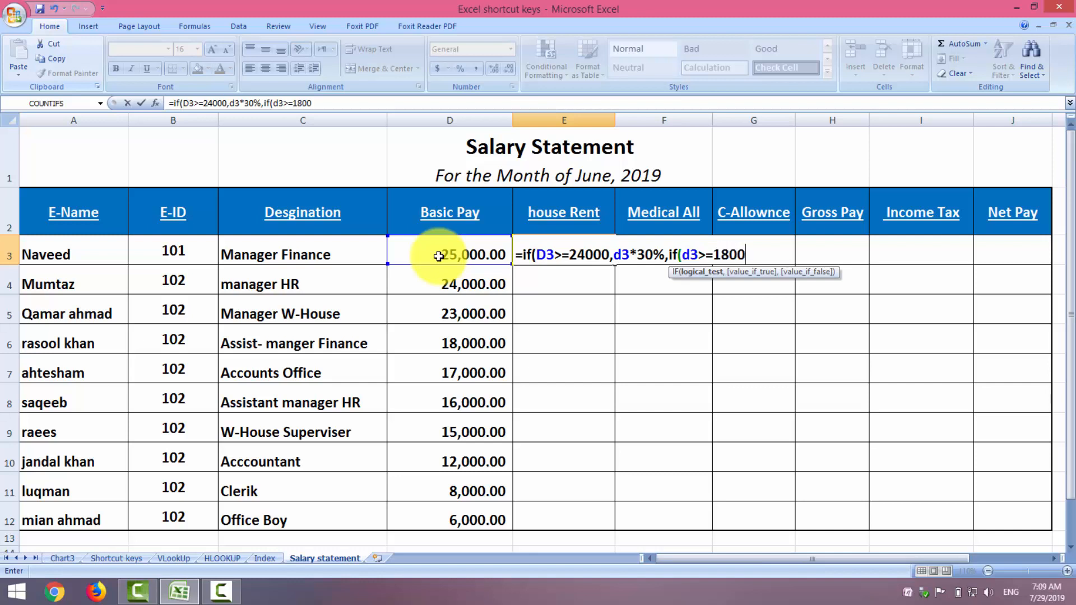
text(0,)
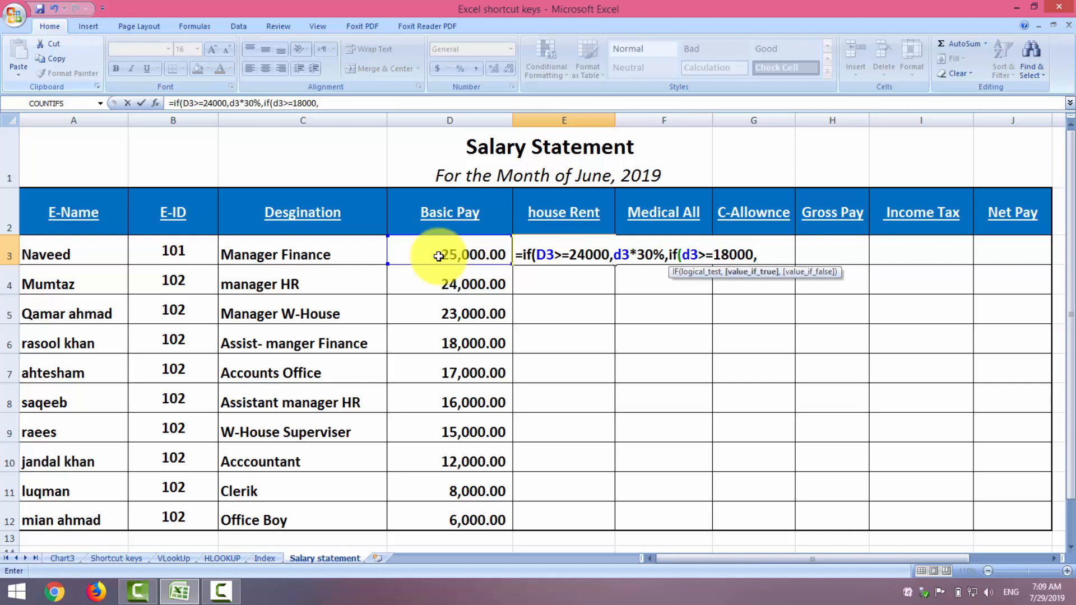
text(d3*20%)
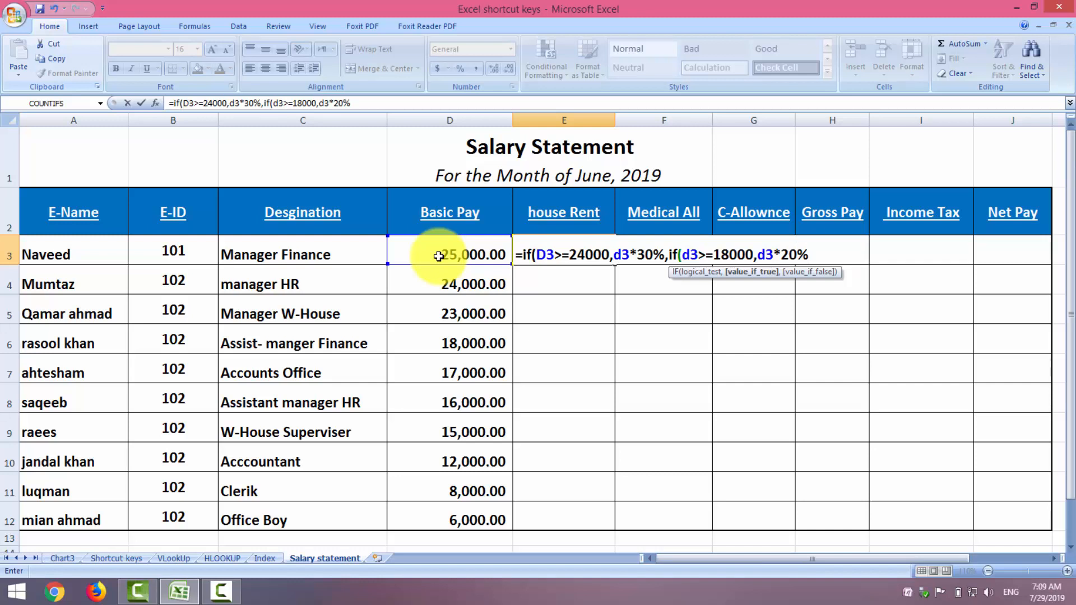
text(if)
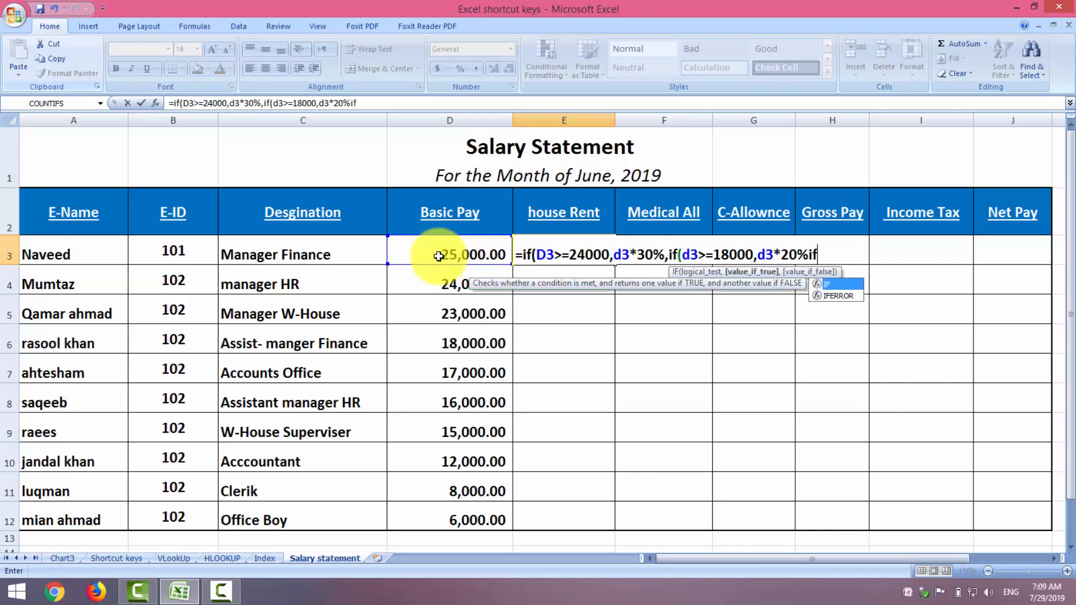
key(BackSpace)
key(BackSpace)
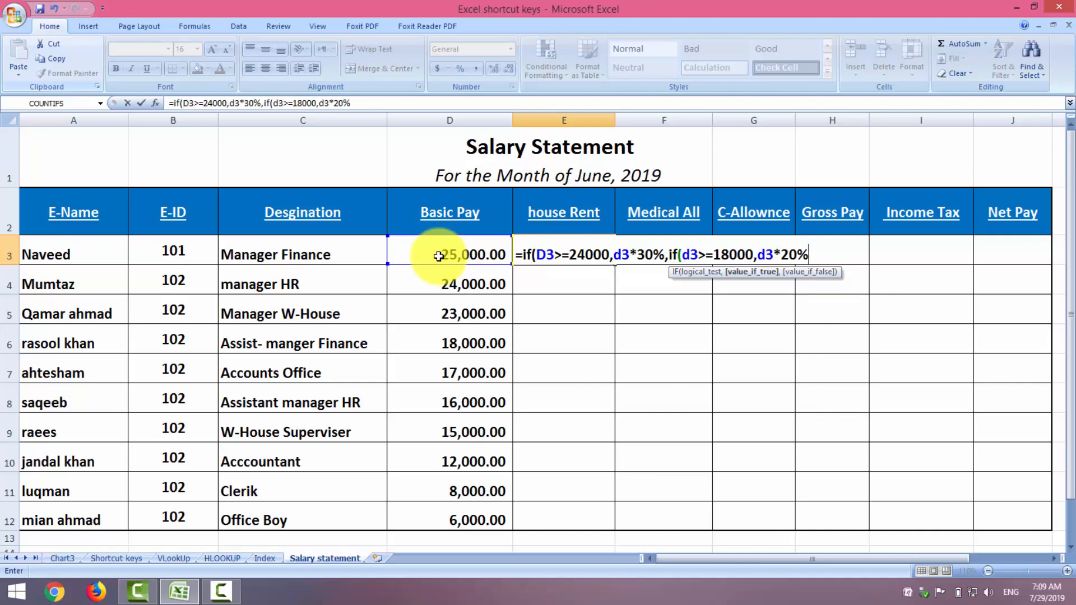
Add a third nested IF to the E3 formula that returns D3*15% when D3>=15000.
text(,if)
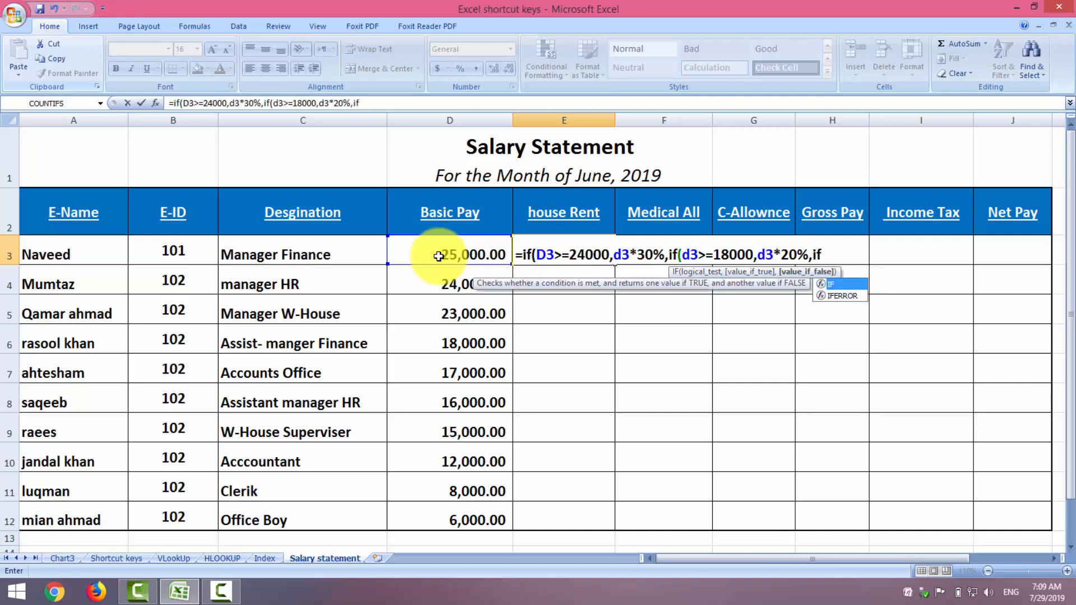
text((d3)
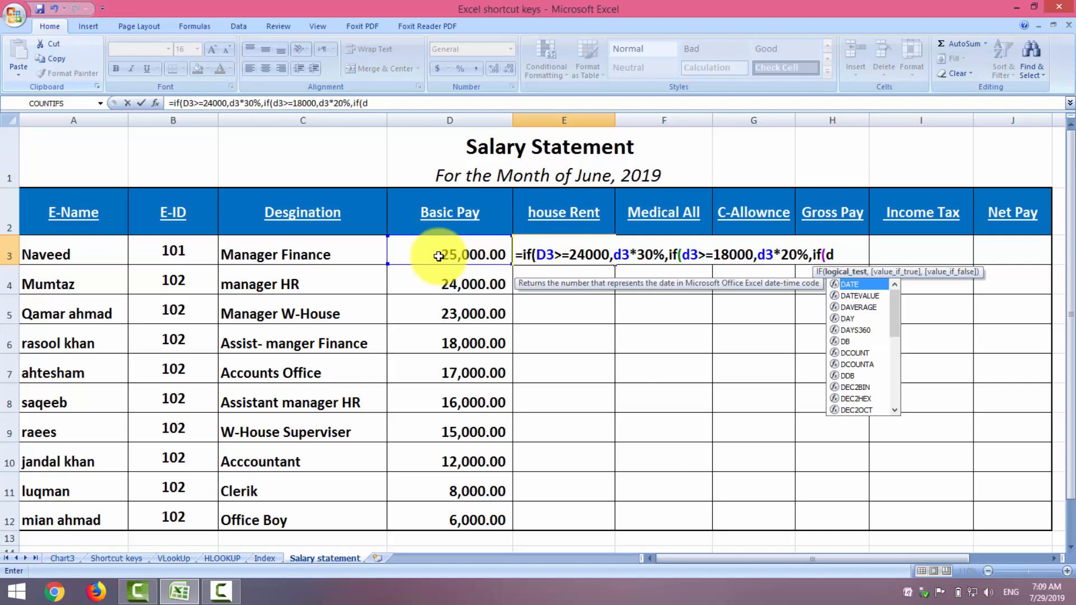
text(>=)
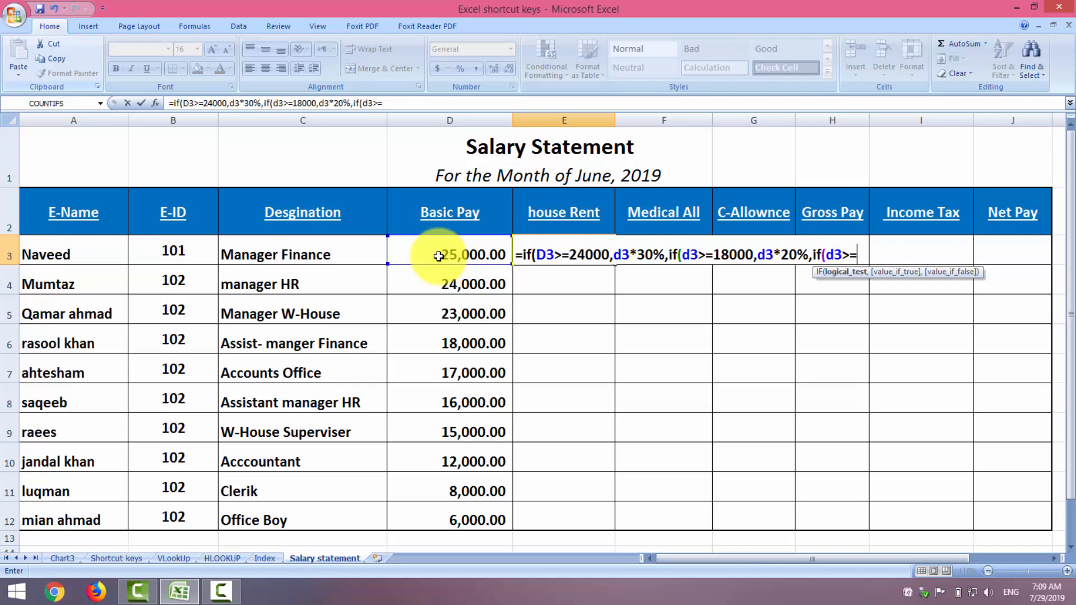
text(15)
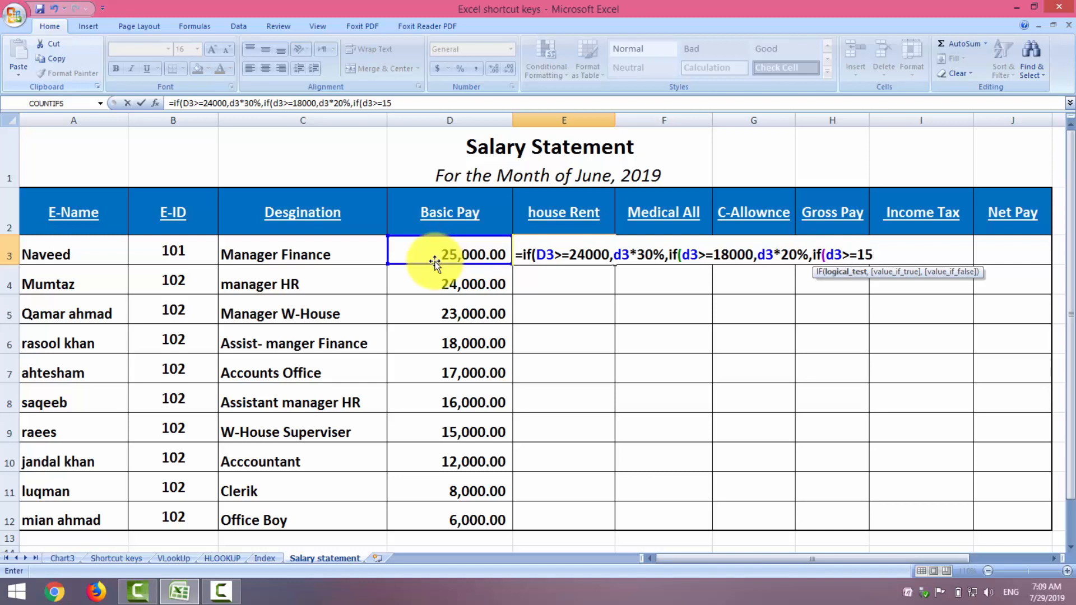
text(000,)
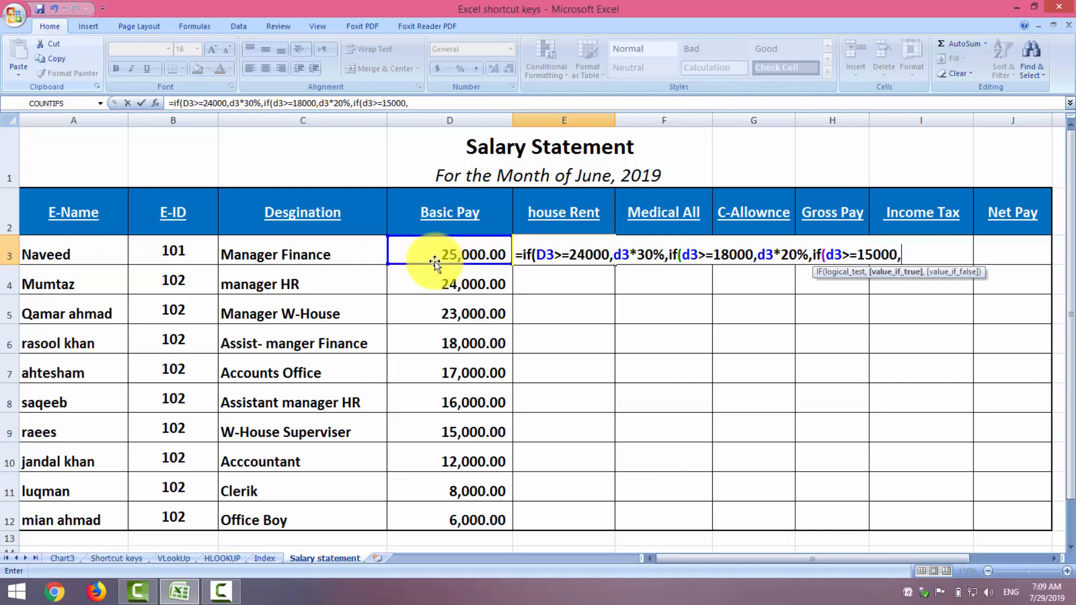
text(d3*15%)
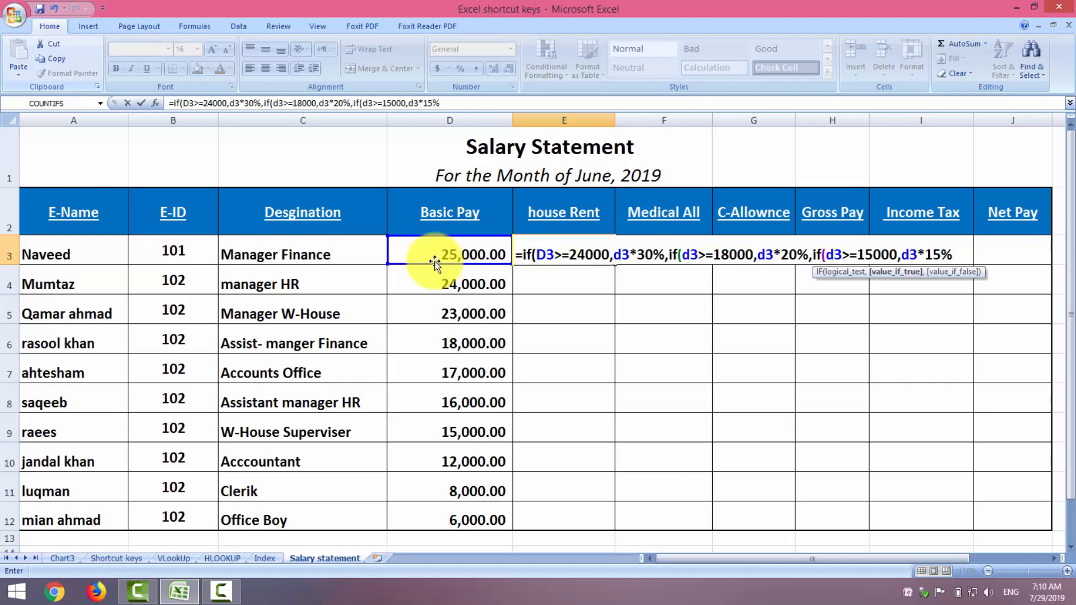
Complete the E3 formula with D3*10% for all other cases and fill it down the house Rent column through E12.
text(,)
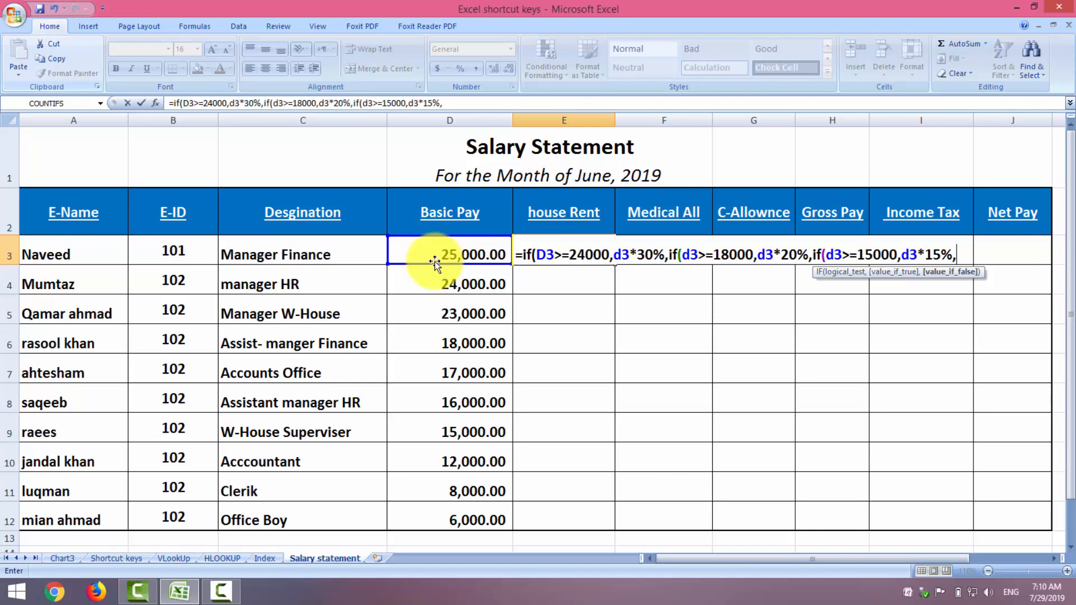
text(d)
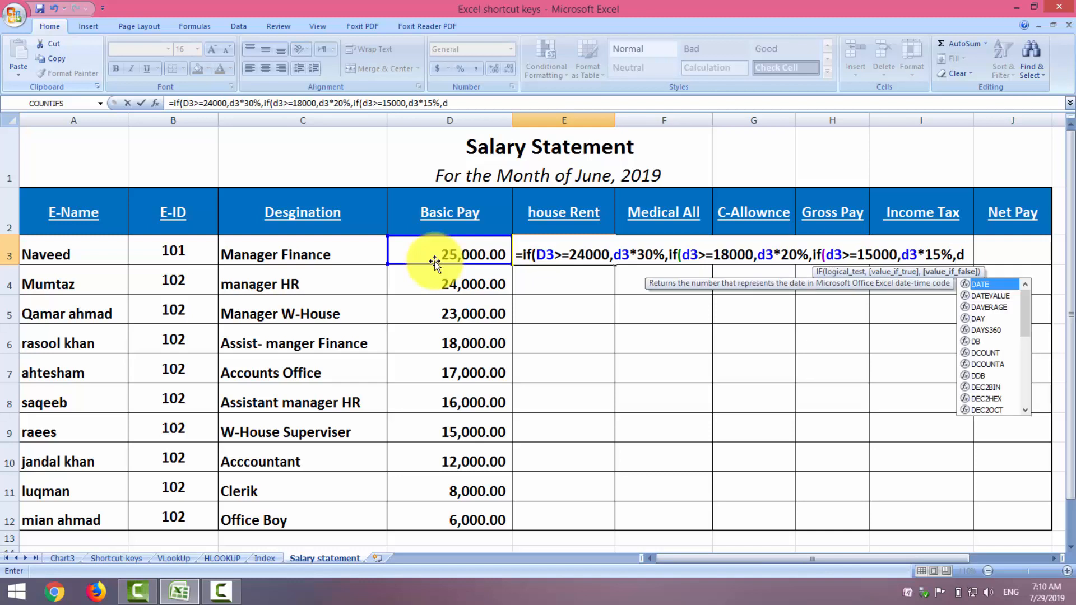
text(3)
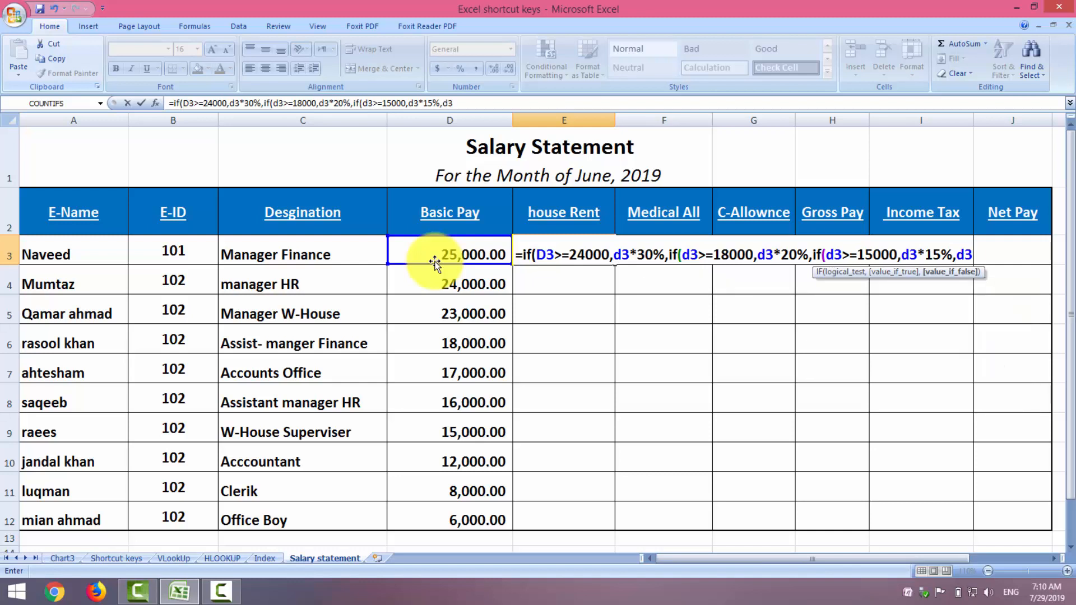
text(*10%)
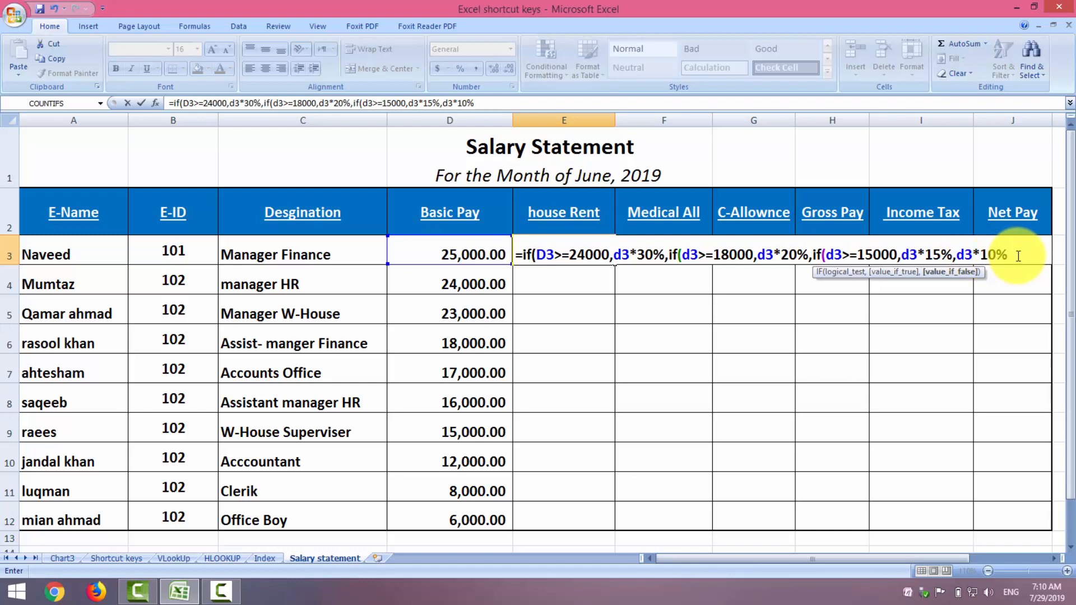
text())
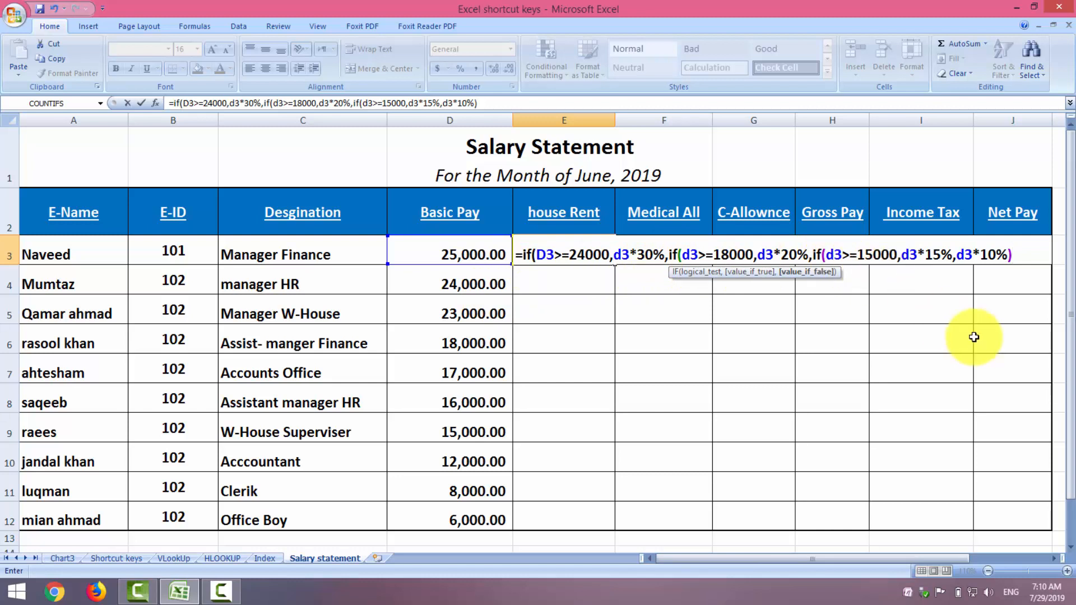
text())))
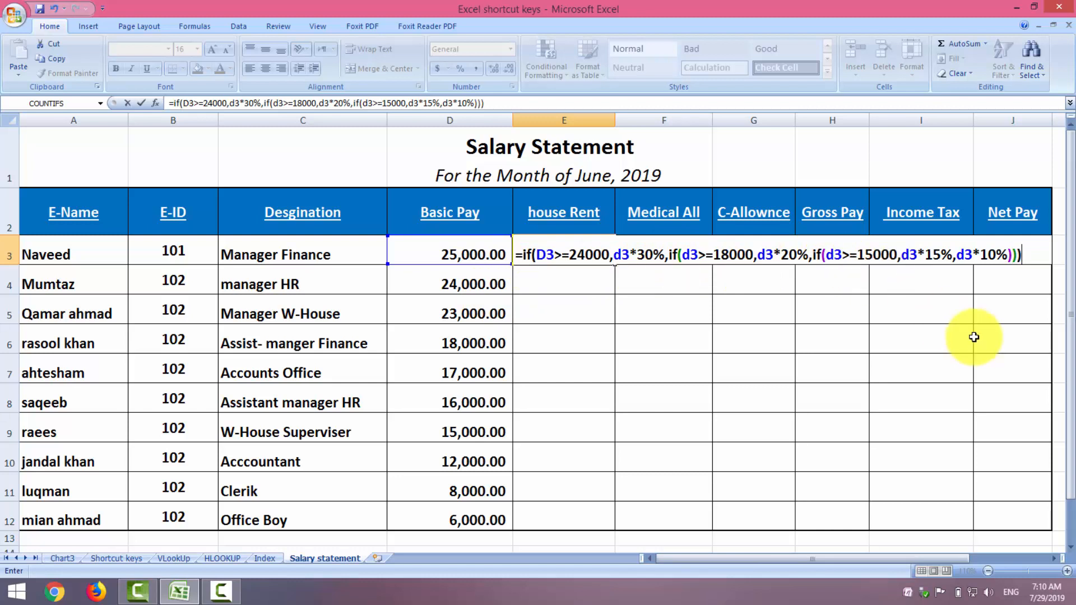
key(Return)
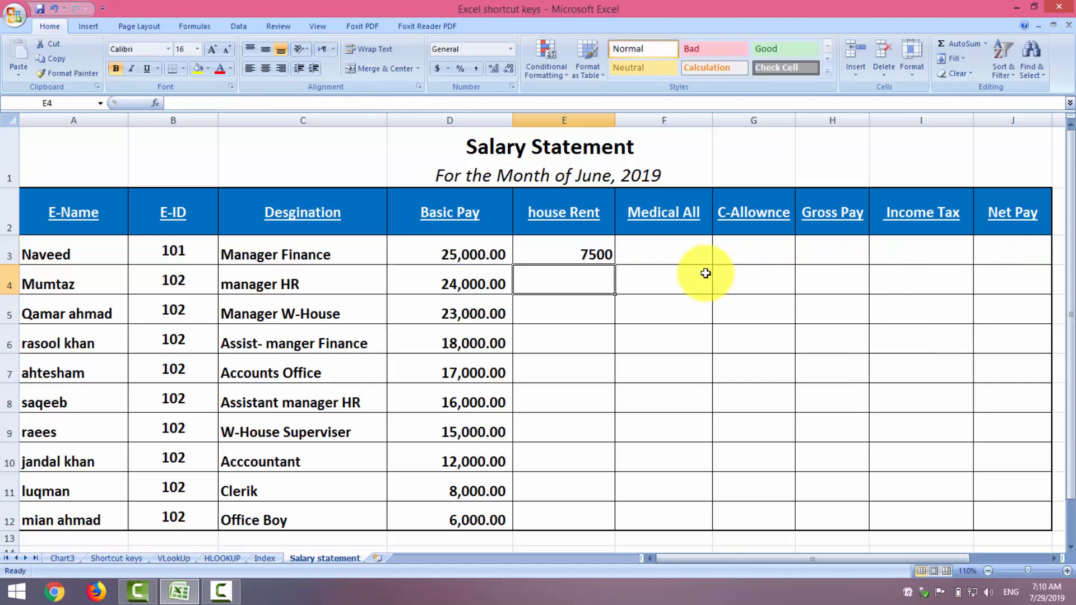
click(602, 249)
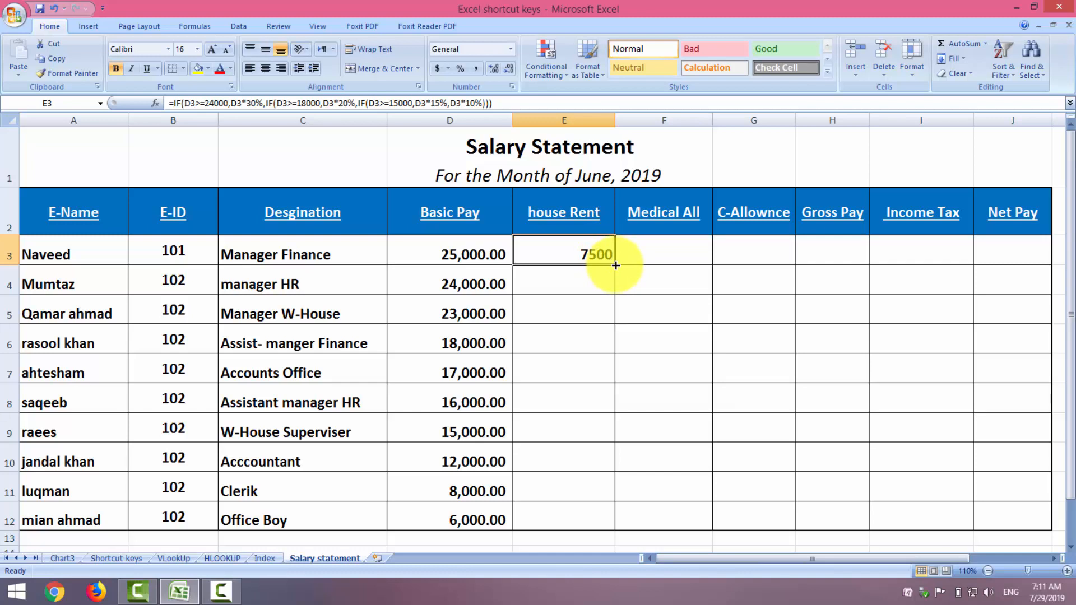
drag(615, 265, 612, 517)
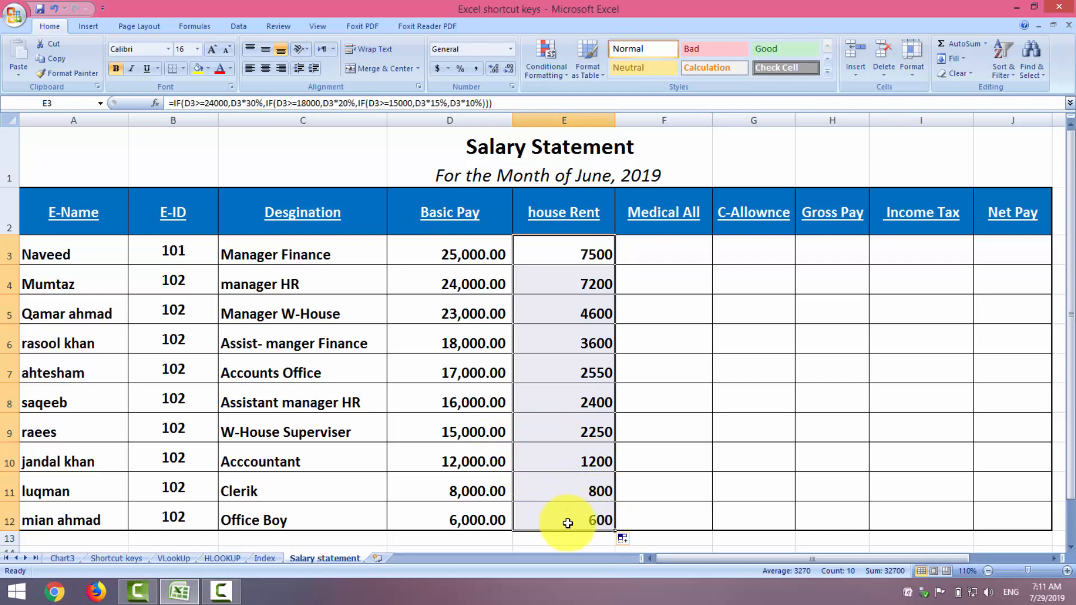
Start an IF formula in the first Medical All cell, F3, that returns D3*25% when D3>=20000.
click(661, 255)
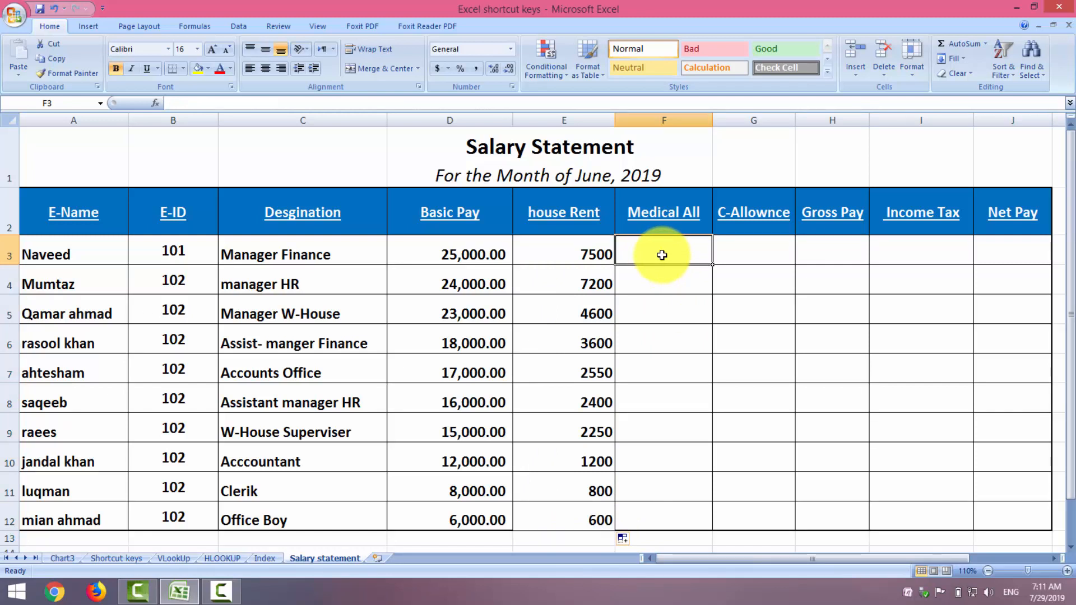
text(=if()
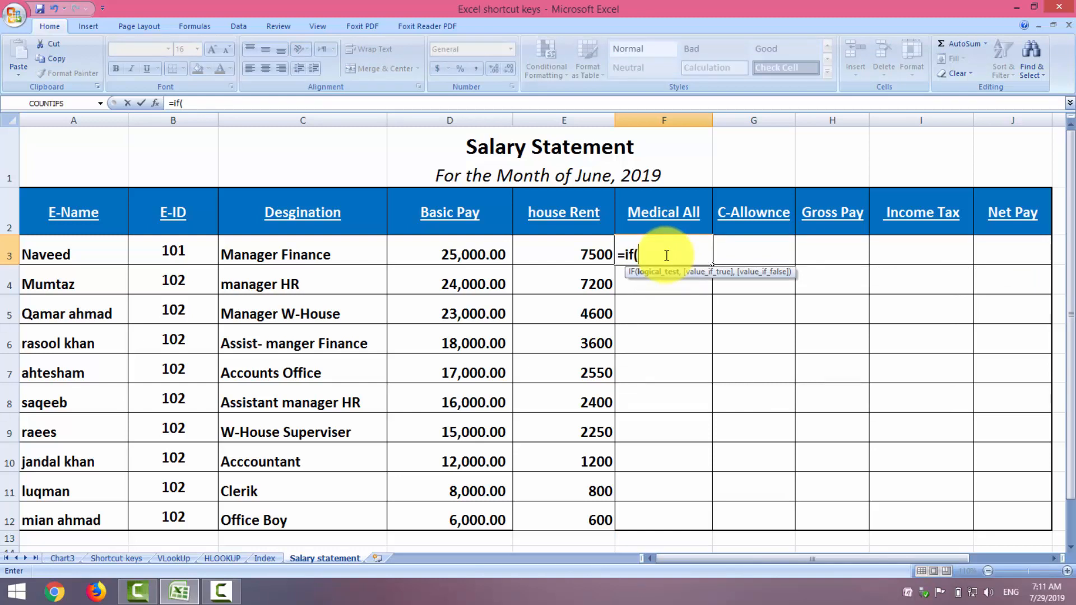
text(d3>=2000)
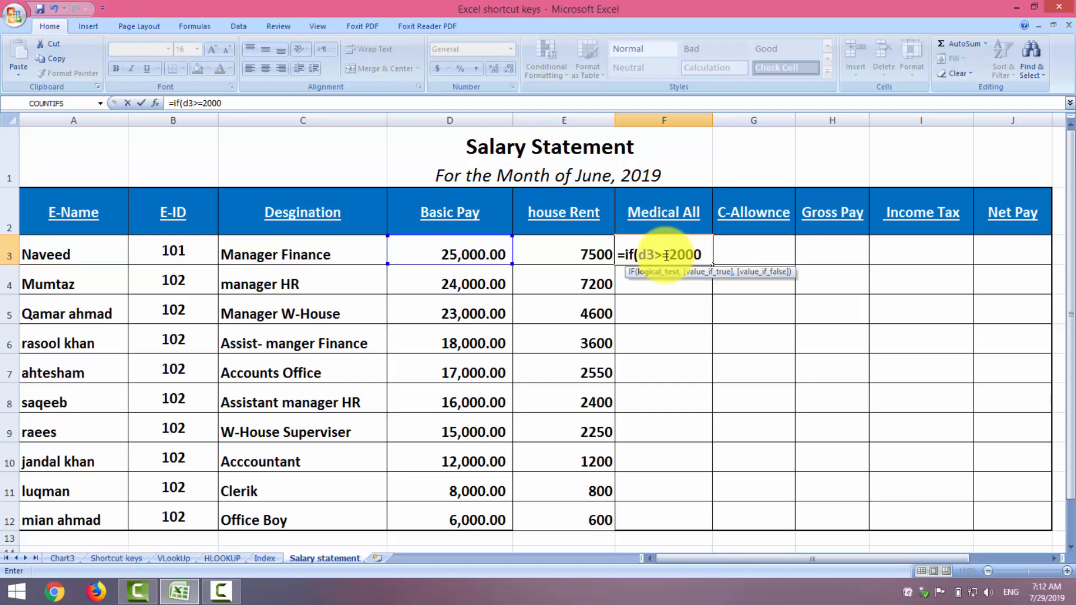
text(0,d3)
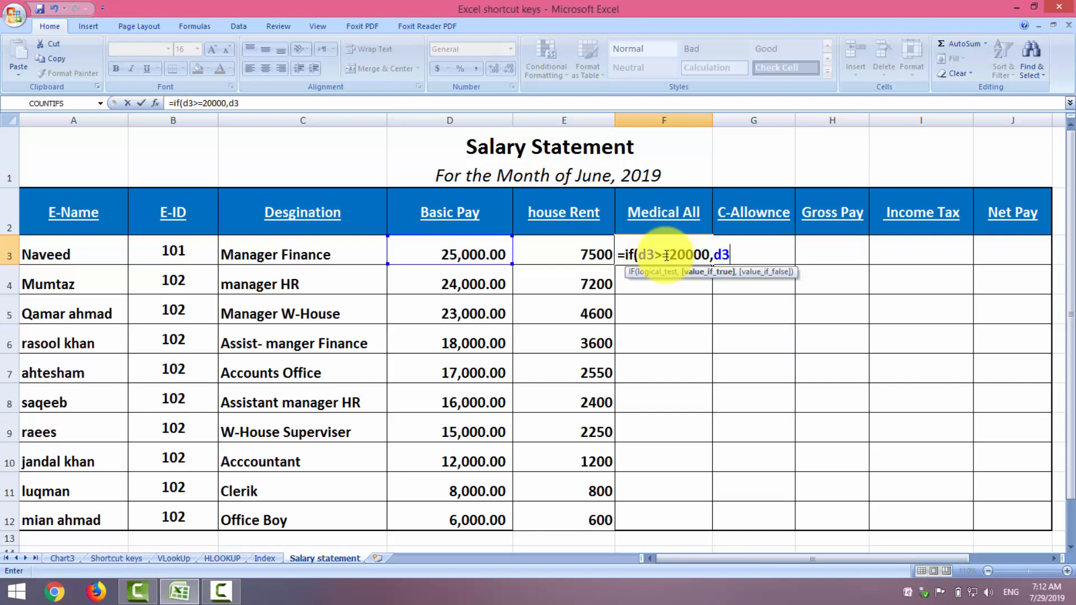
text(*25%,de)
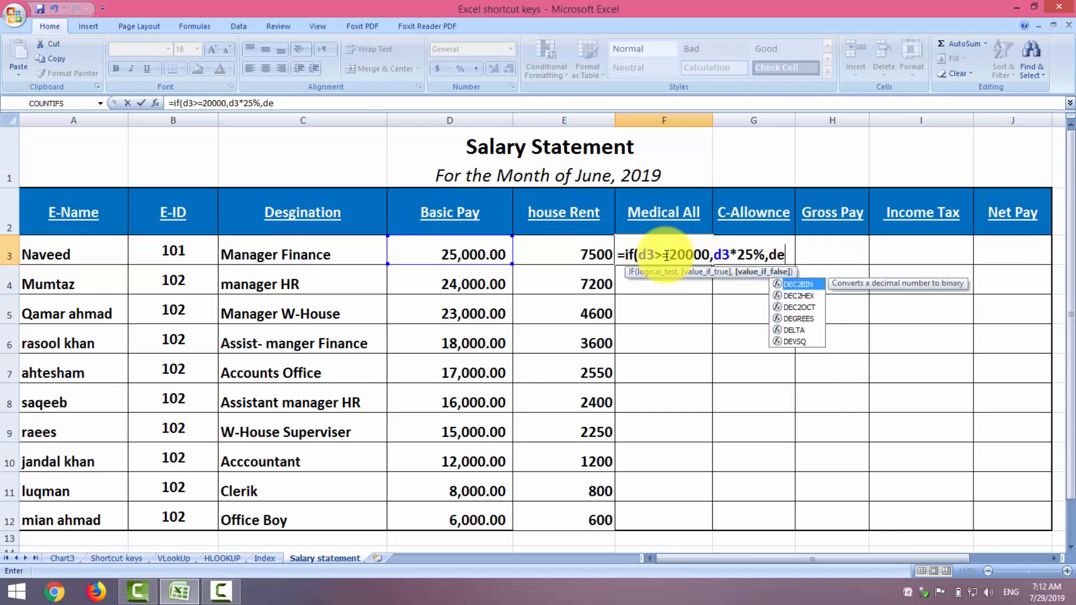
Continue the F3 formula with the condition D3>=15000 and its result D3*20%.
key(BackSpace)
text(3>)
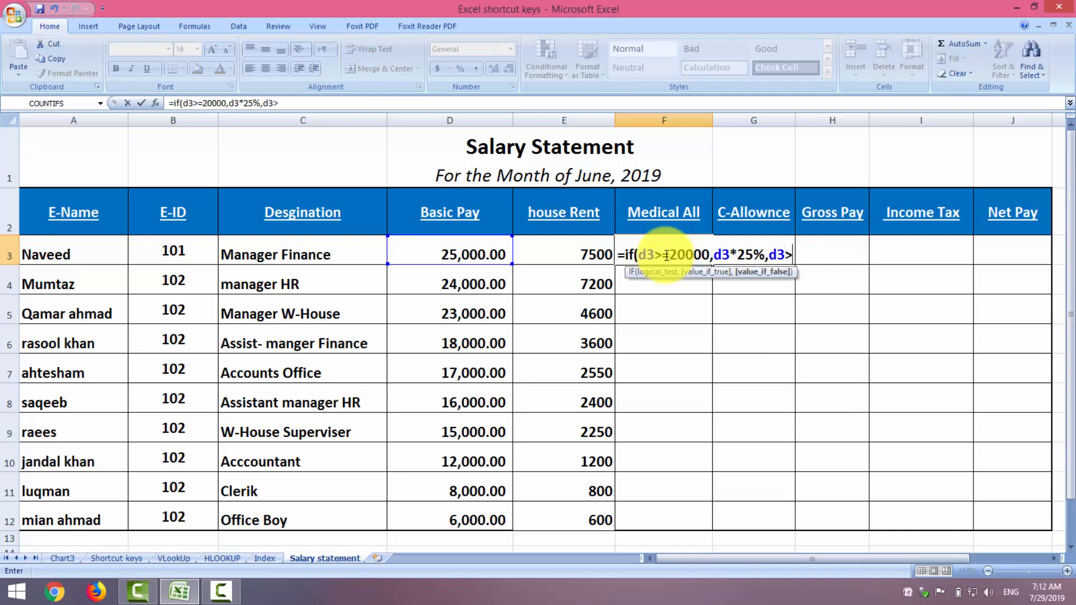
text(=15000)
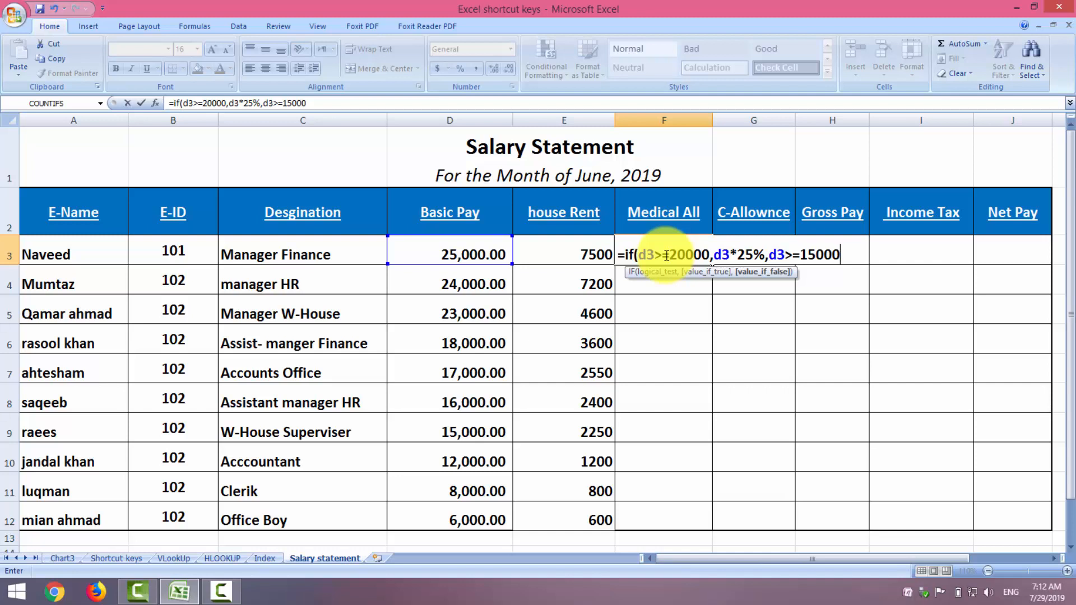
text(,d)
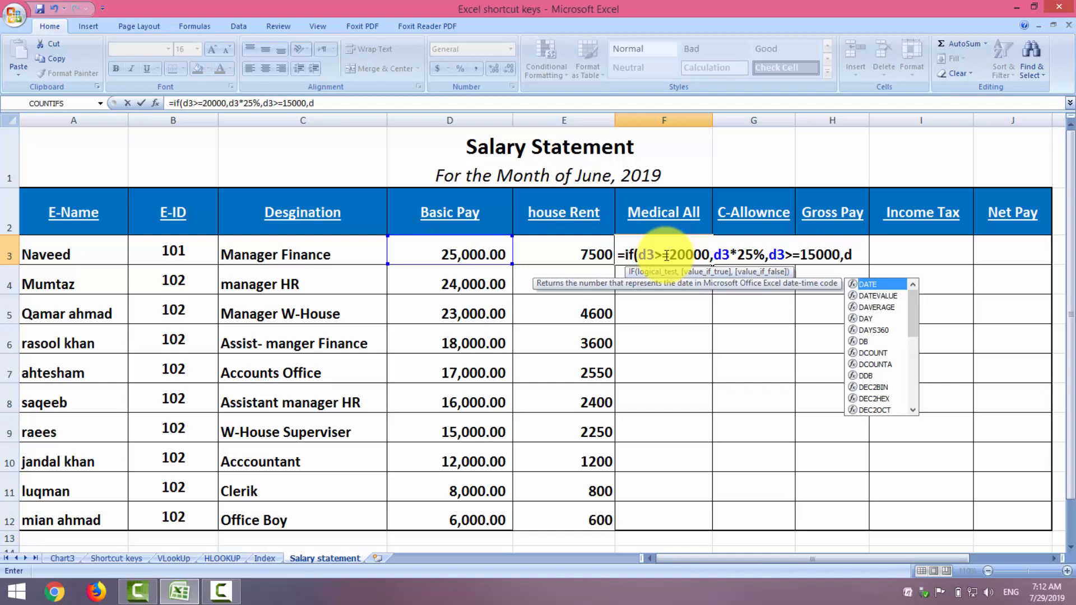
text(3*)
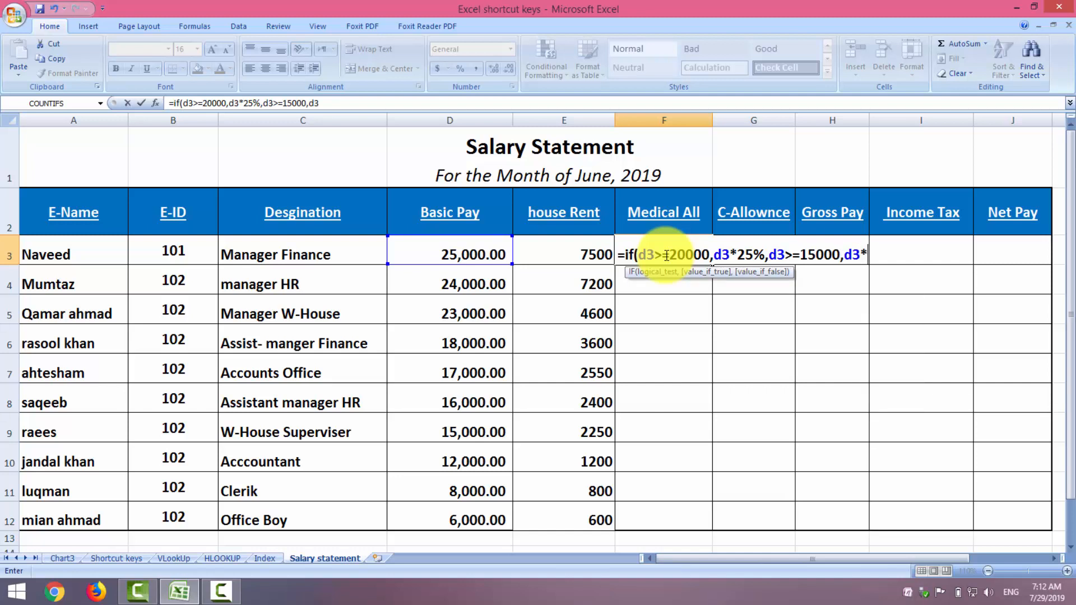
text(20%,d)
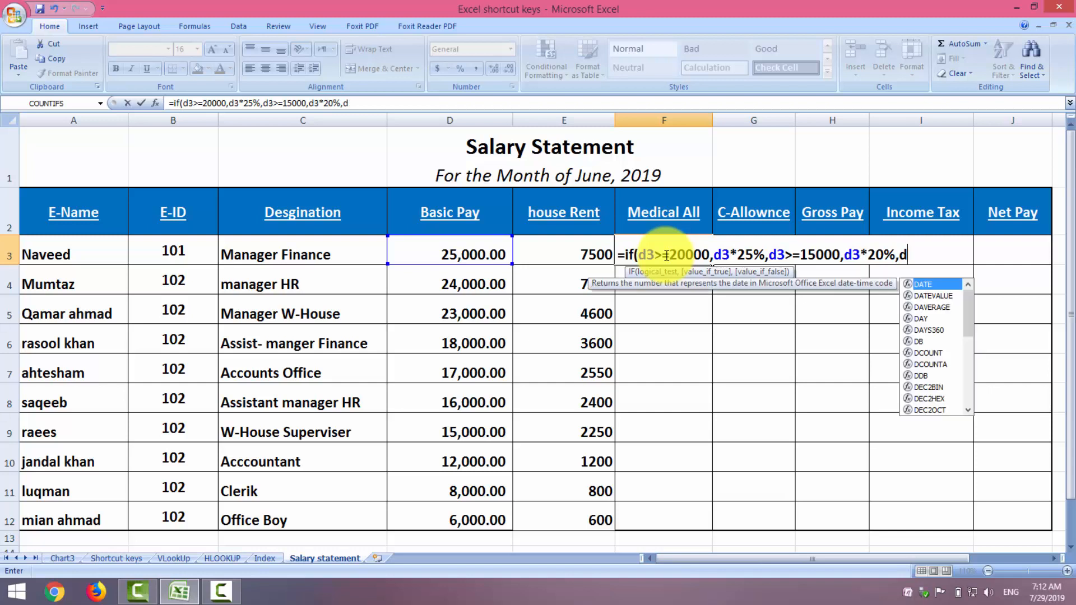
Continue the F3 formula with the condition D3>=10000 and its result D3*15%, plus D3*10% for all other cases.
text(3>=)
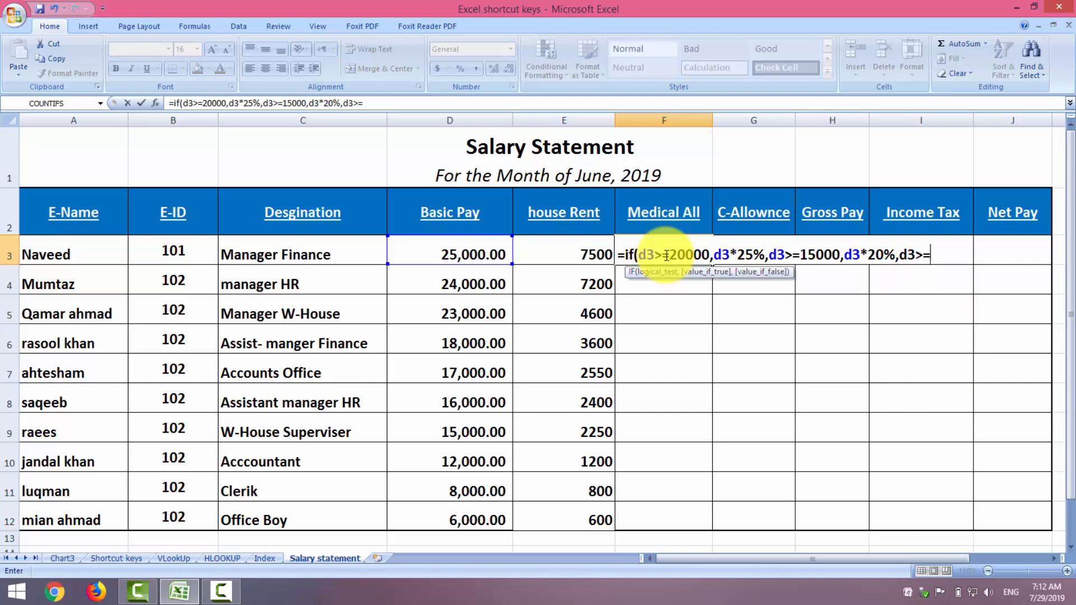
text(1000,d3)
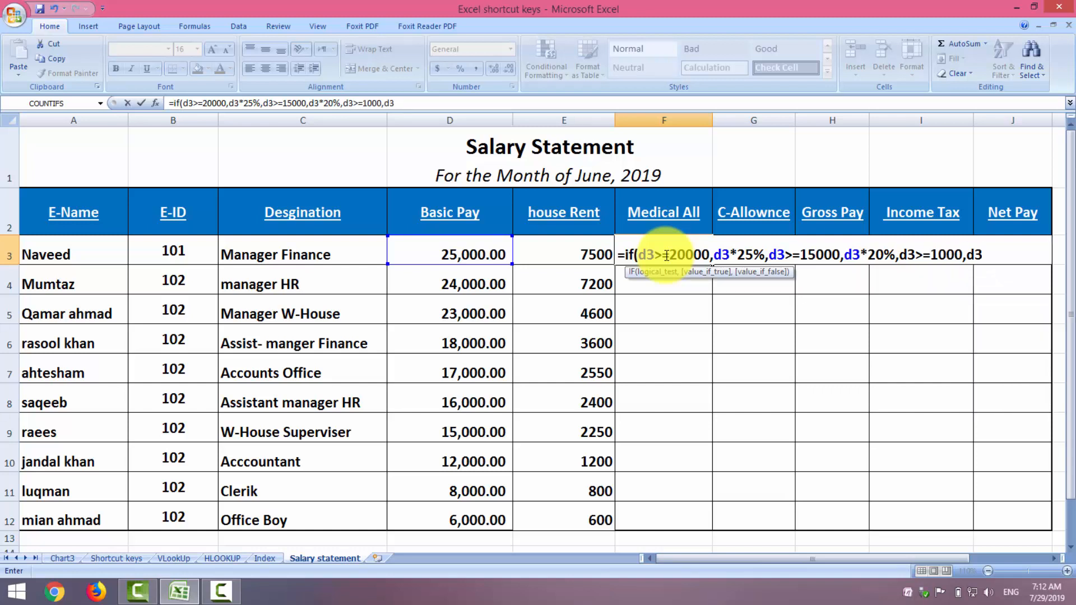
text(*)
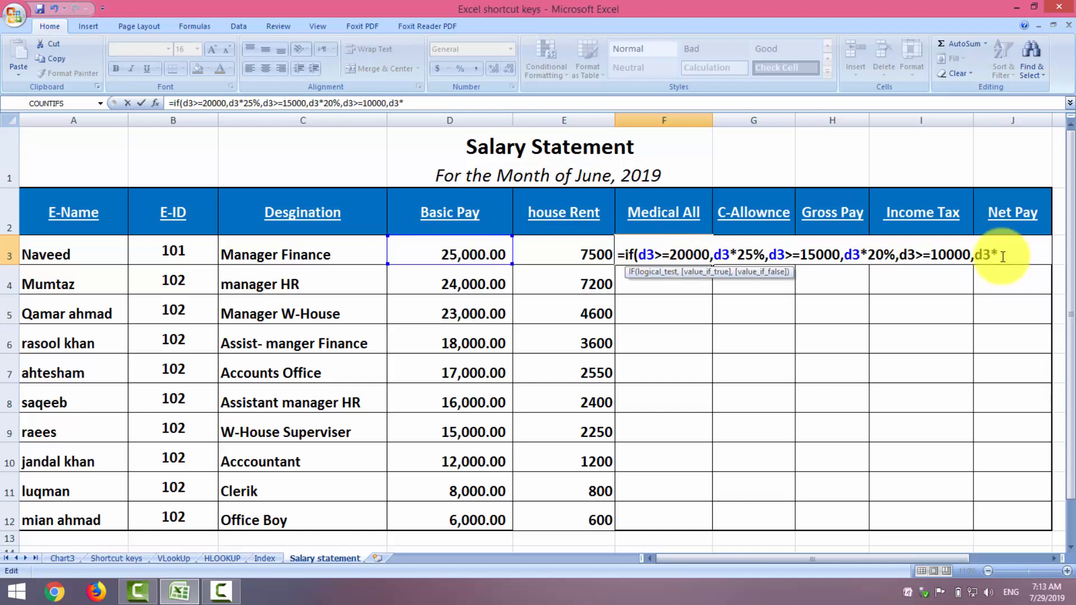
text(15%,)
text(d3*10)
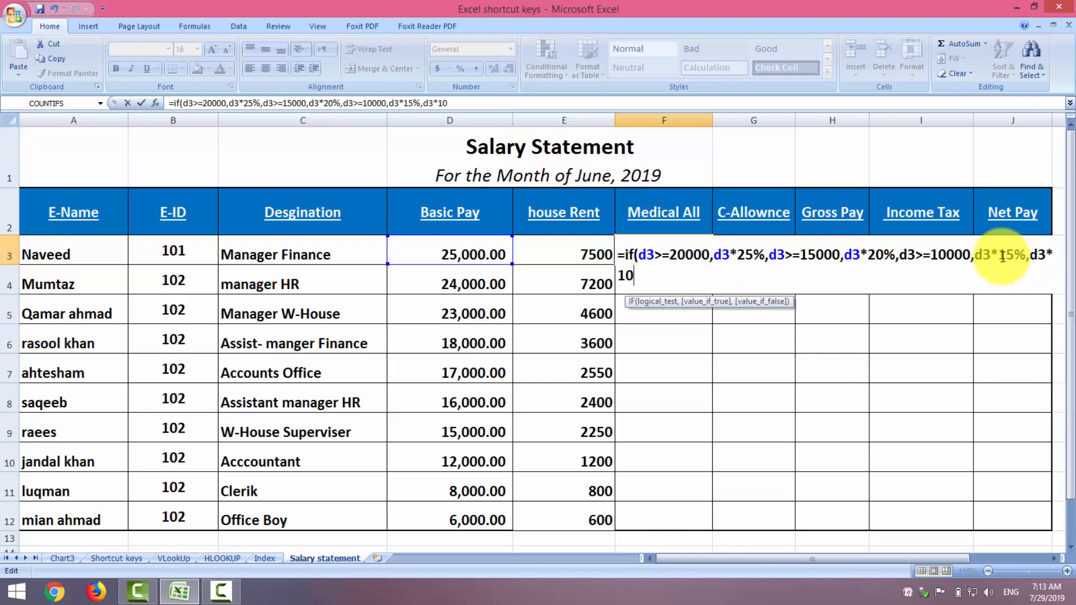
text(%)
Insert the missing IF( before the D3>=15000 and D3>=10000 conditions in the F3 formula.
click(771, 256)
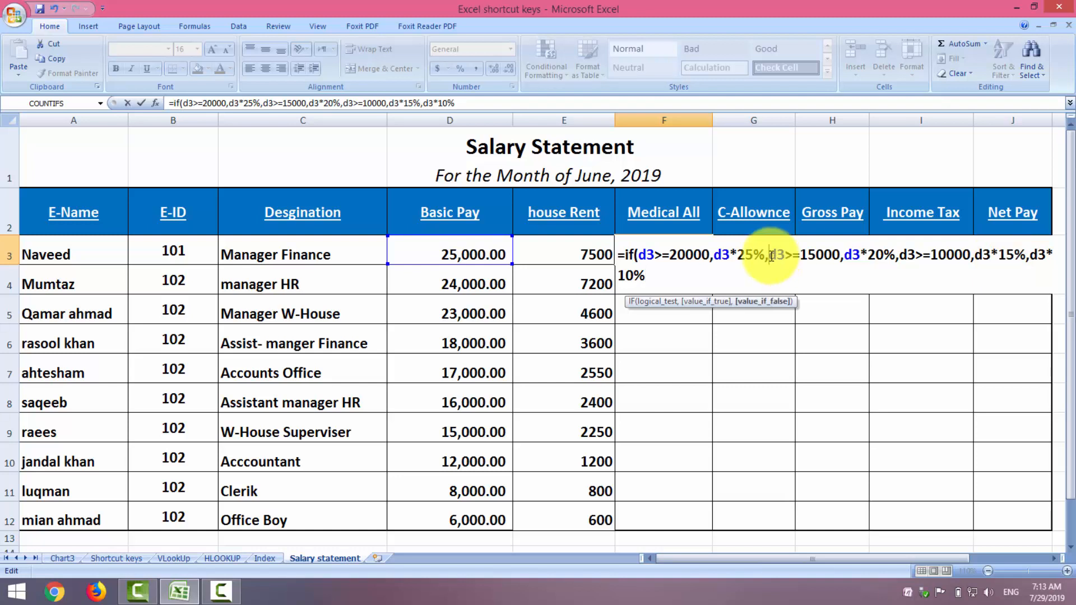
text(if)
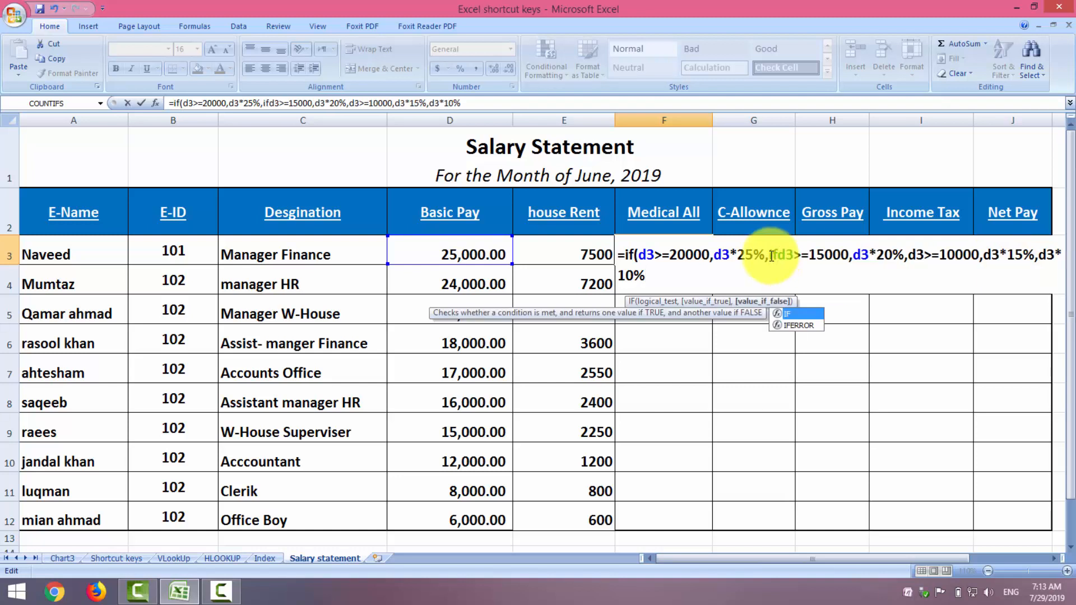
text(()
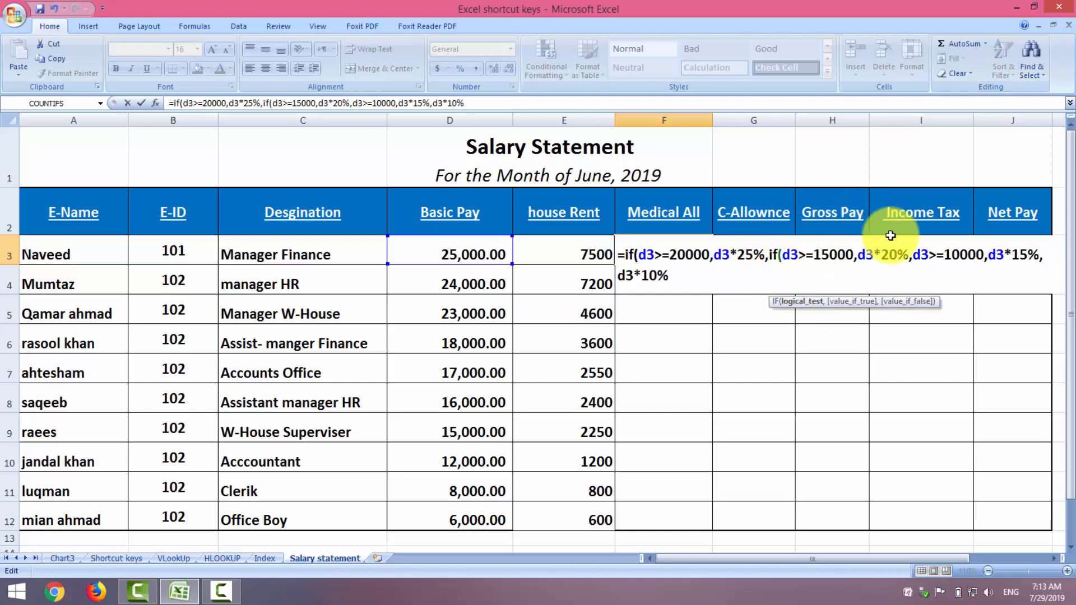
click(911, 255)
text(,)
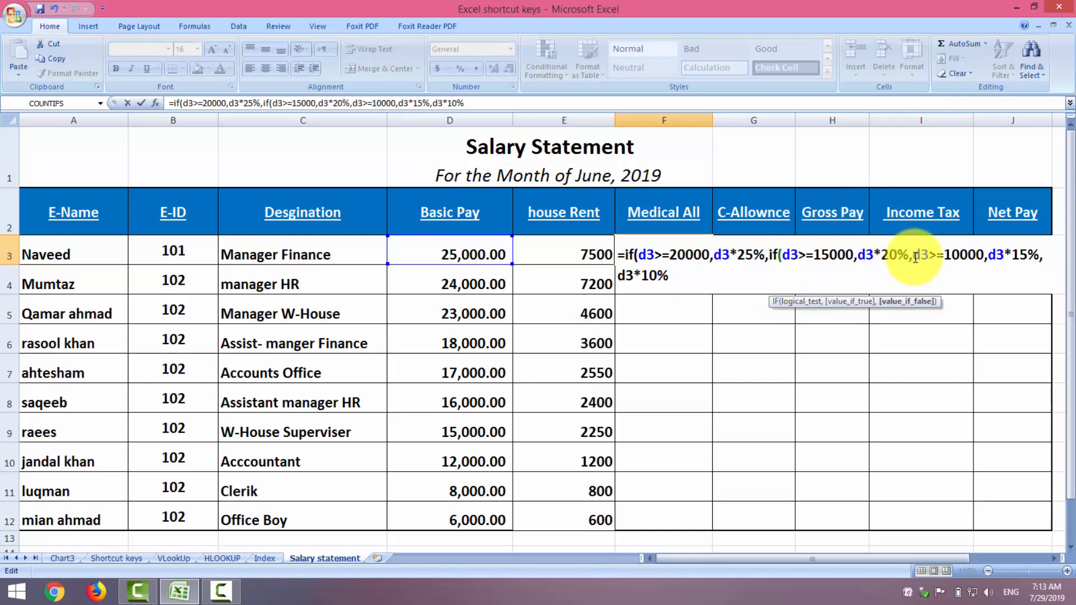
text(i)
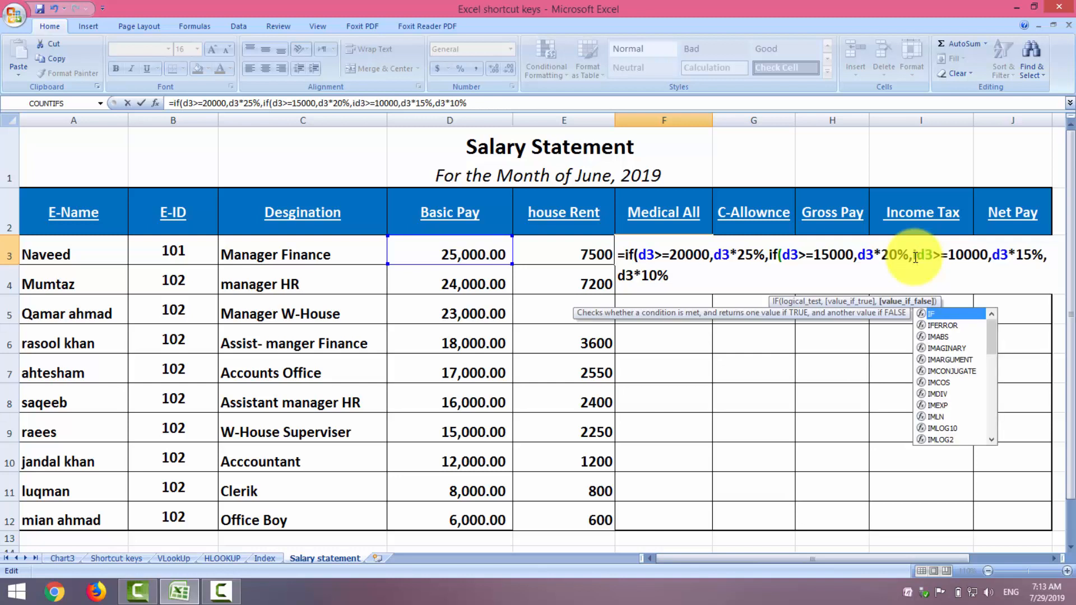
text(f()
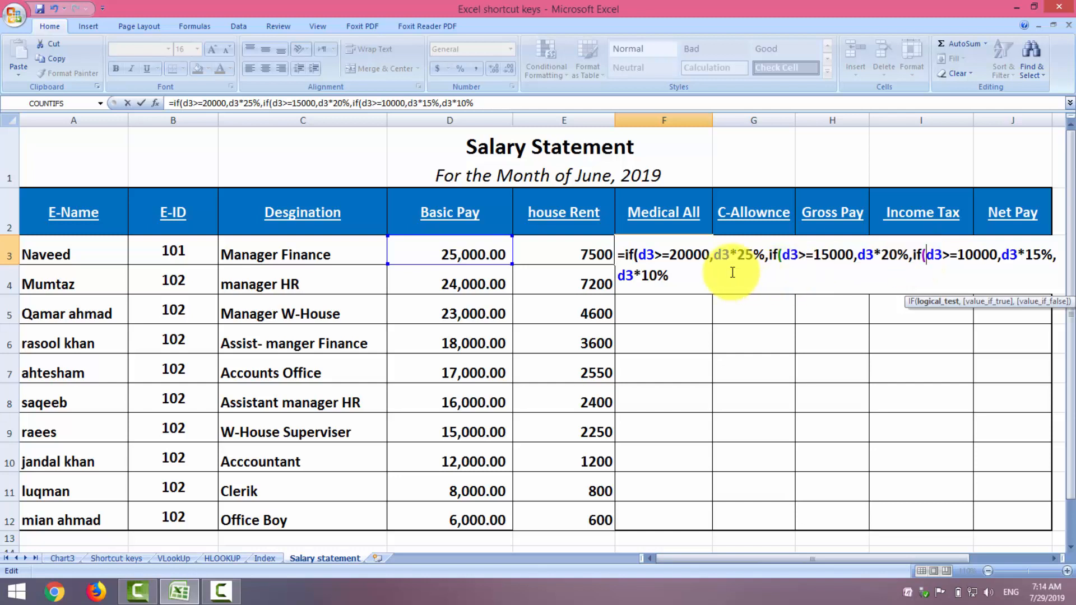
Close the F3 formula with three parentheses and fill it down the Medical All column through F12.
click(682, 275)
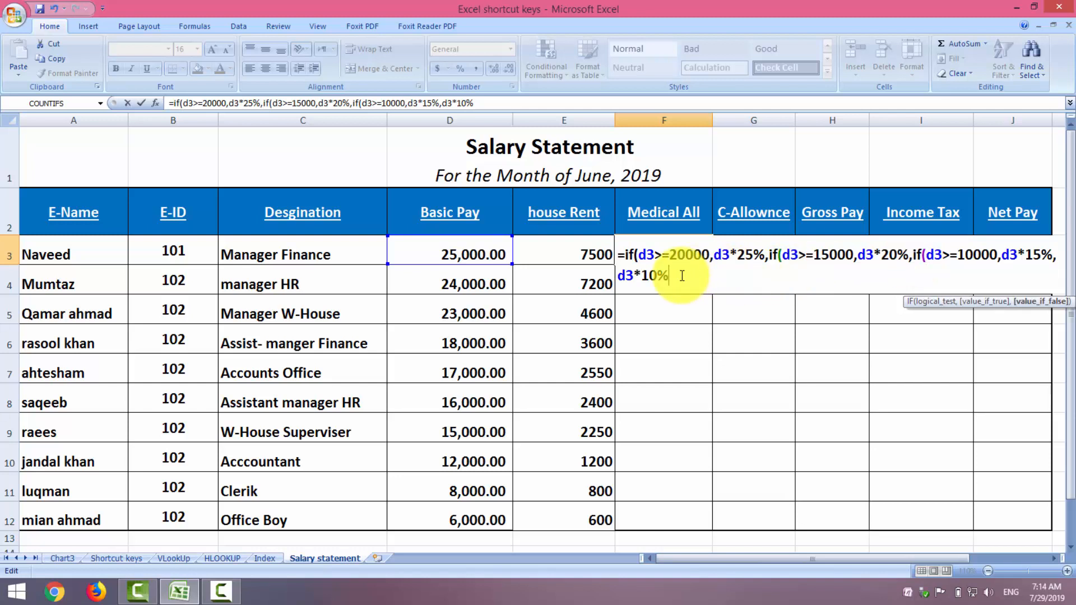
text())))
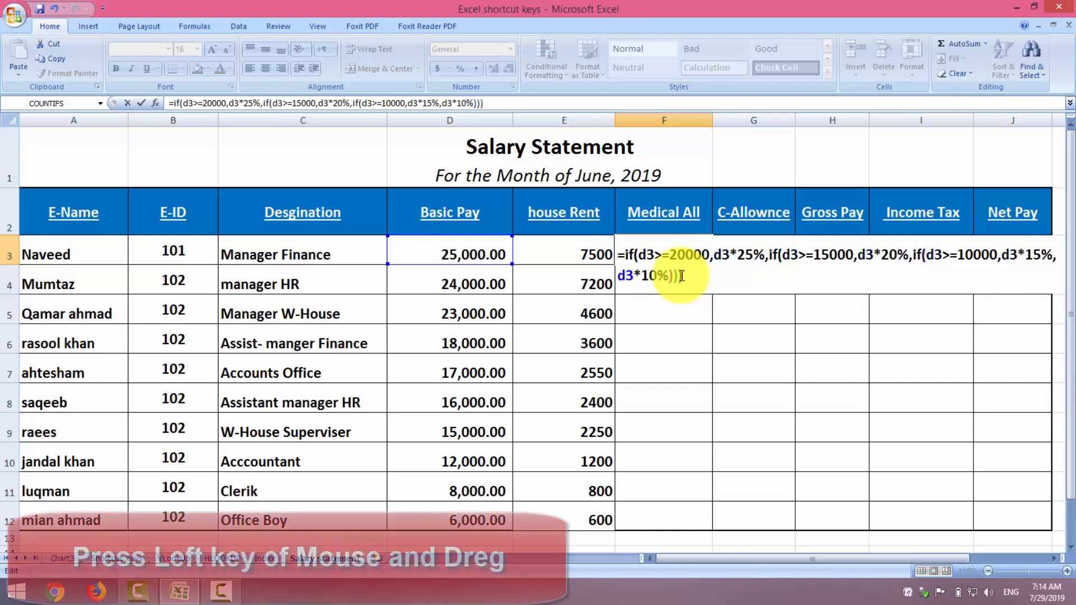
key(Return)
click(672, 256)
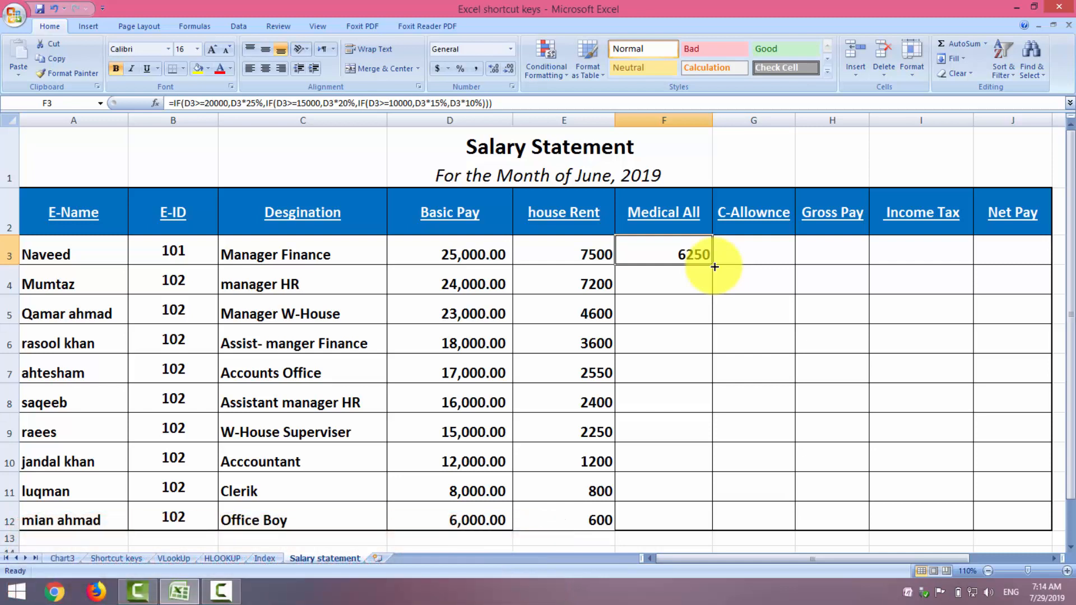
drag(715, 267, 724, 515)
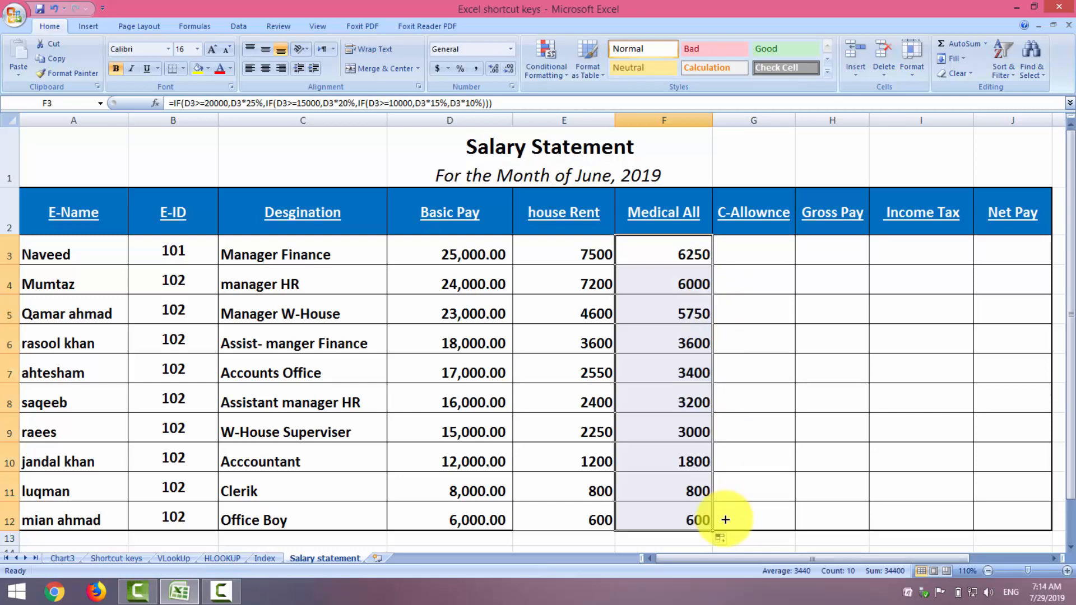
Start an IF formula in the first C-Allownce cell, G3, that returns D3*40% when D3>=23000.
click(743, 252)
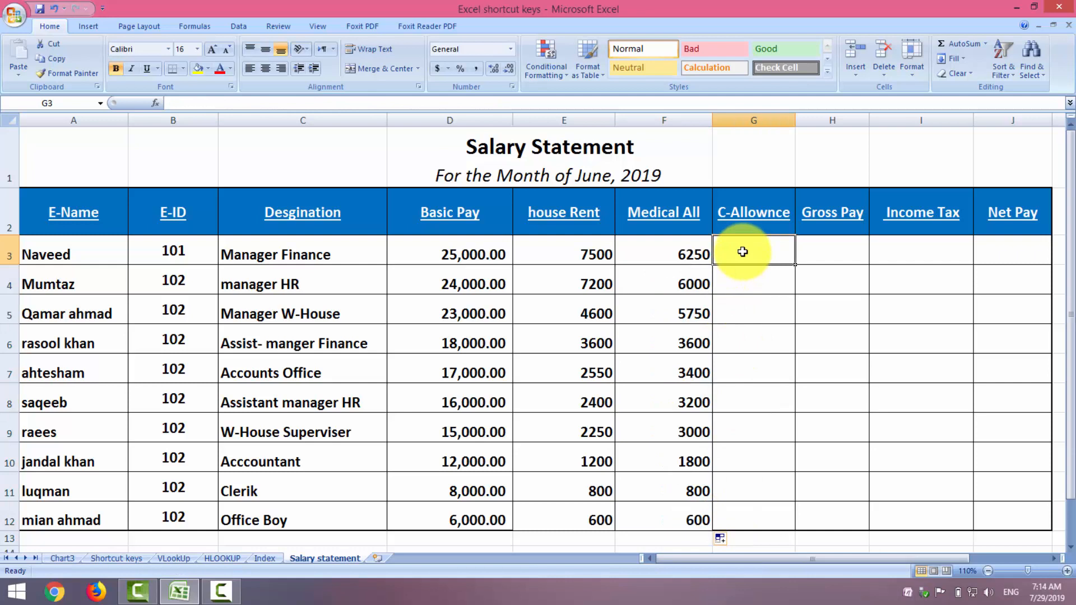
text(=if()
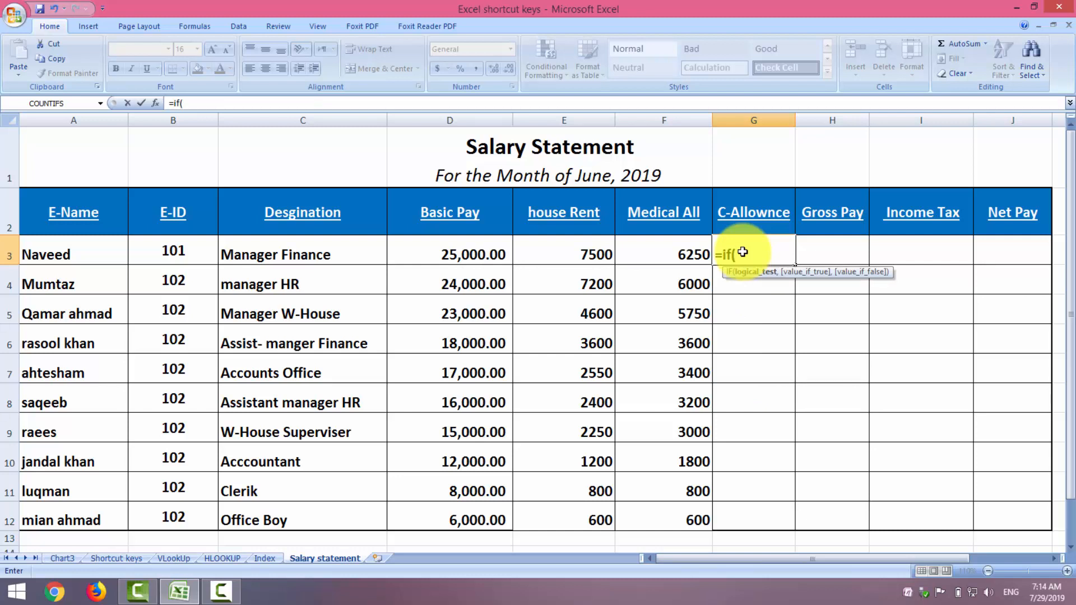
text(d3>=23000)
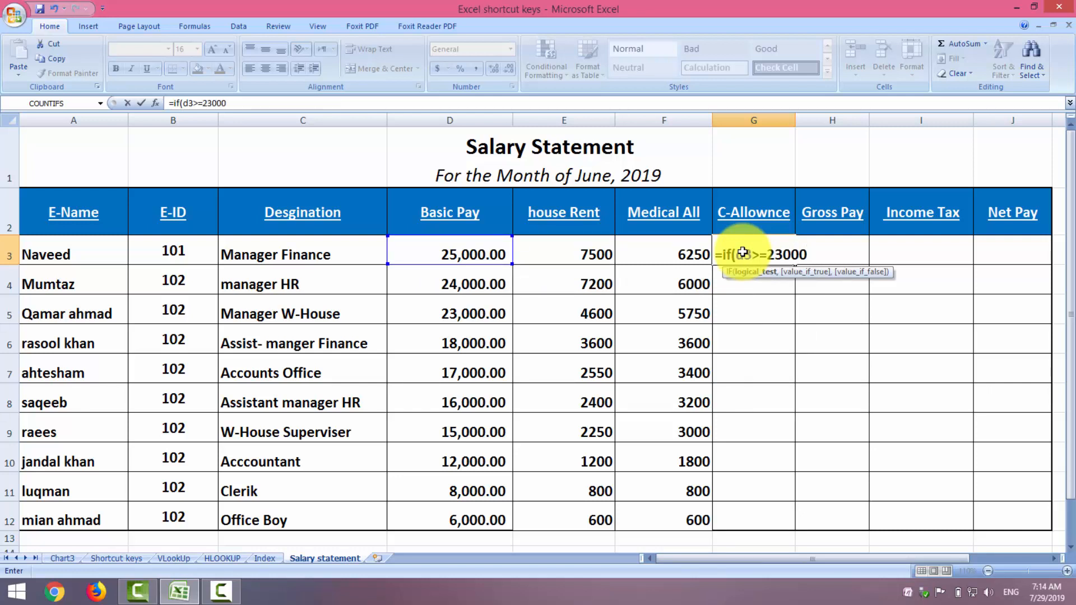
text(,d3)
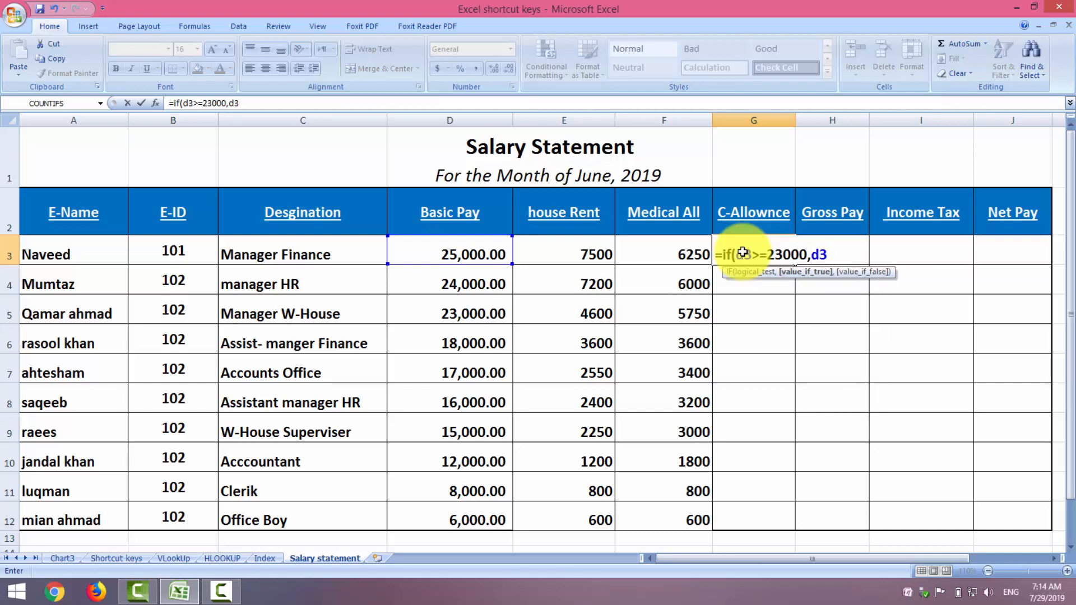
text(*30)
key(BackSpace)
key(BackSpace)
text(40%)
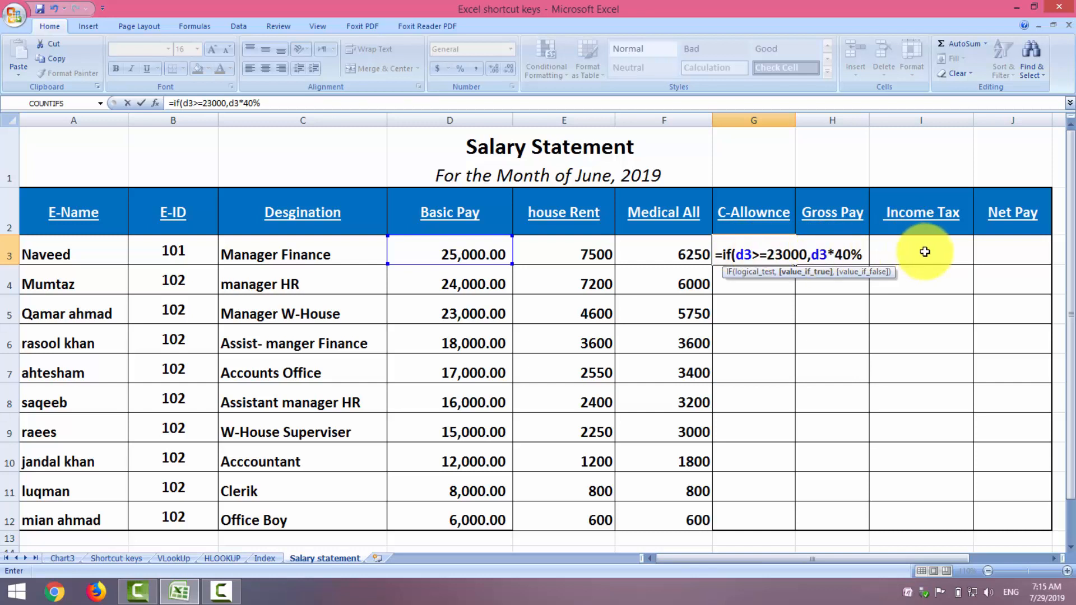
Extend the G3 formula with a nested IF that returns D3*30% when D3>=17000.
text(,)
text(if()
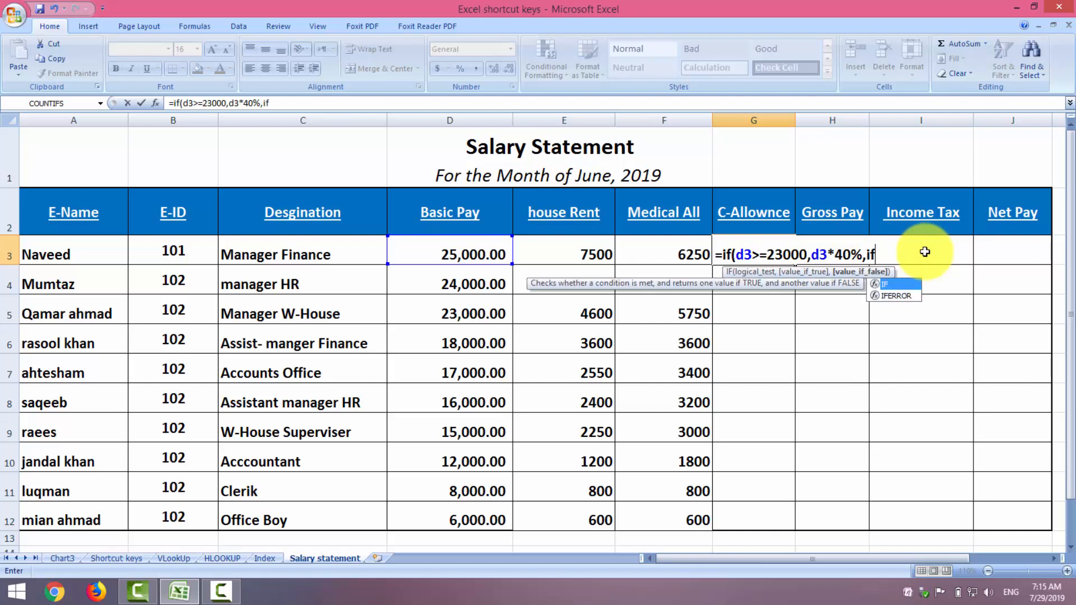
text(d3>=)
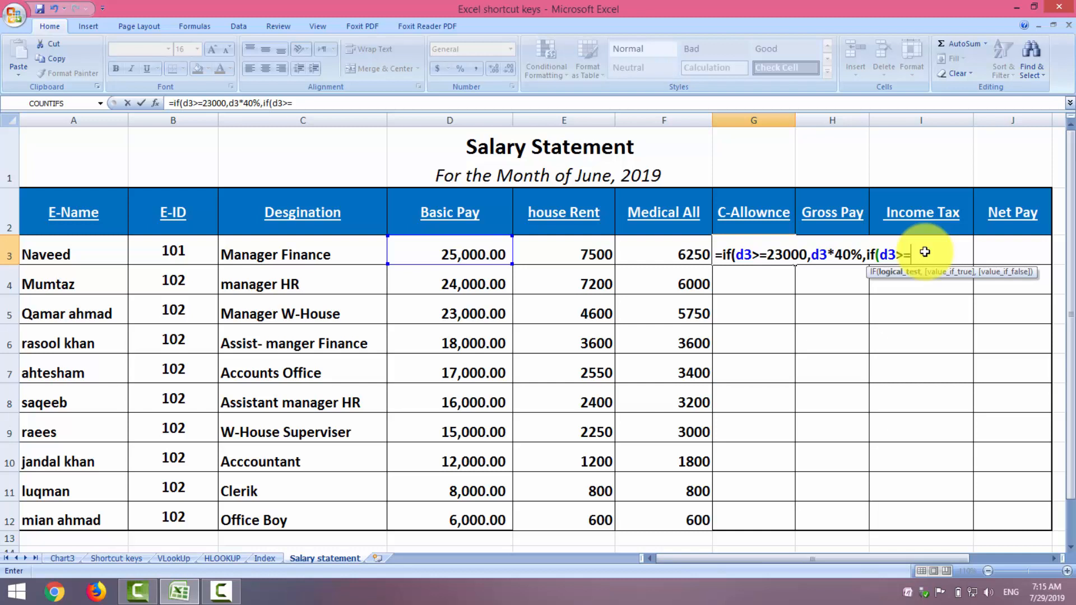
text(17000,)
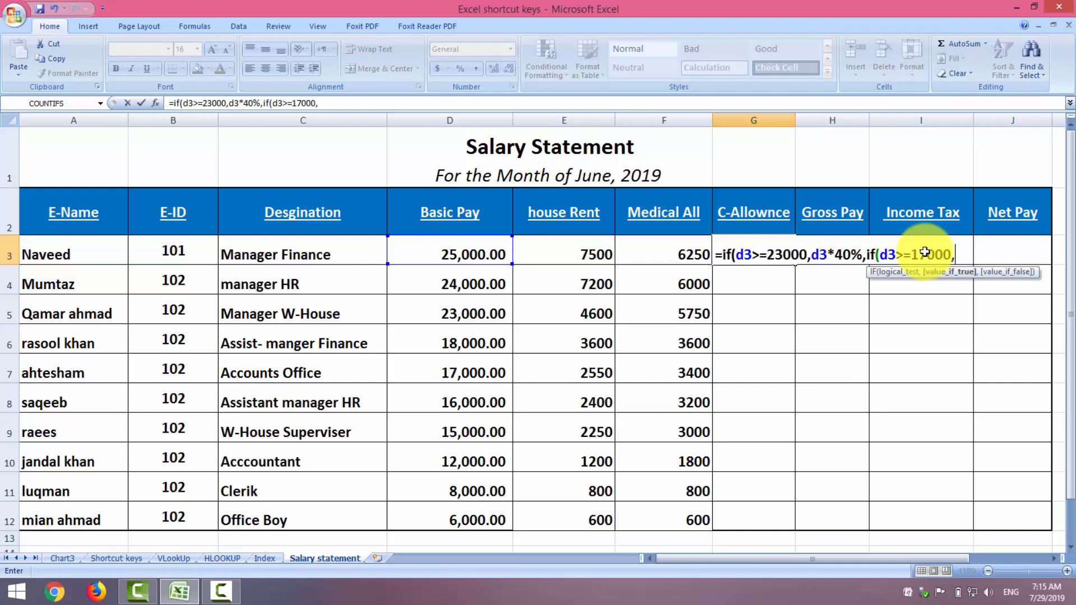
text(d3)
text(*30)
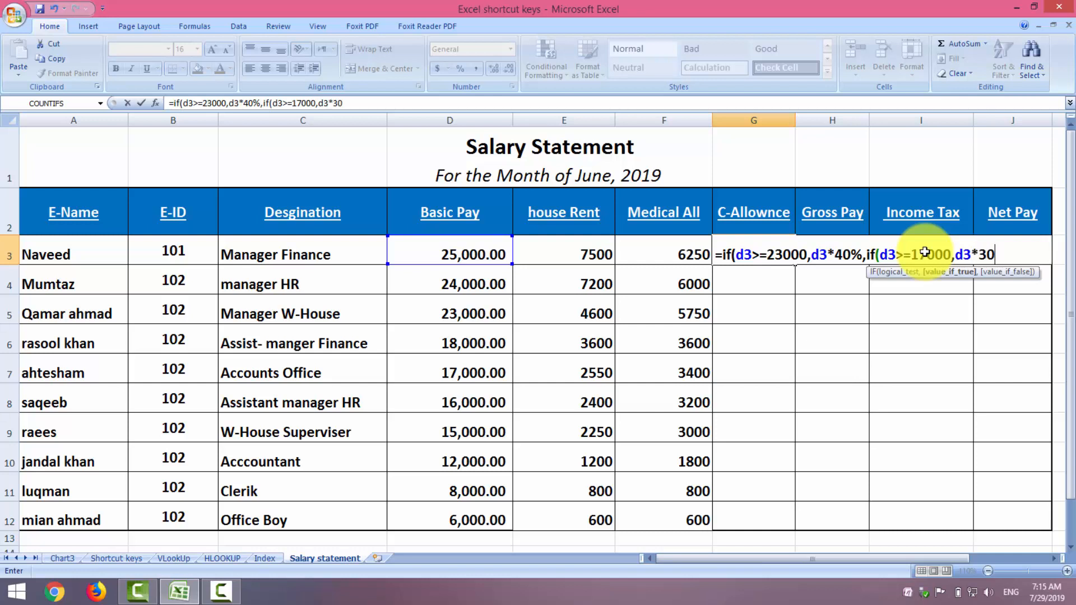
text(%,i)
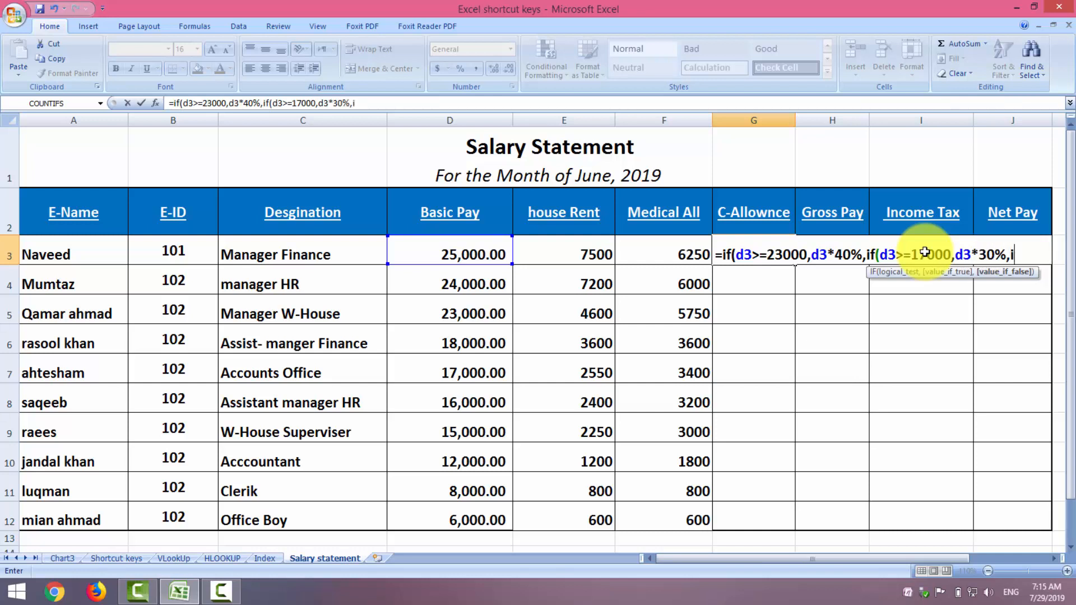
Add another nested IF to the G3 formula that returns D3*20% when D3>=12000.
text(f)
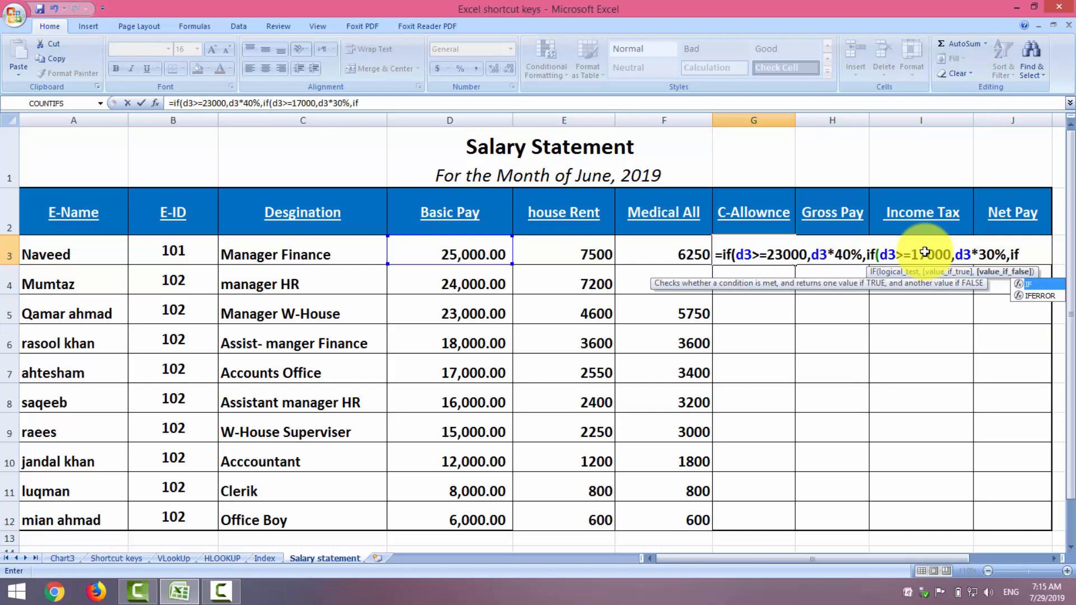
text((d3)
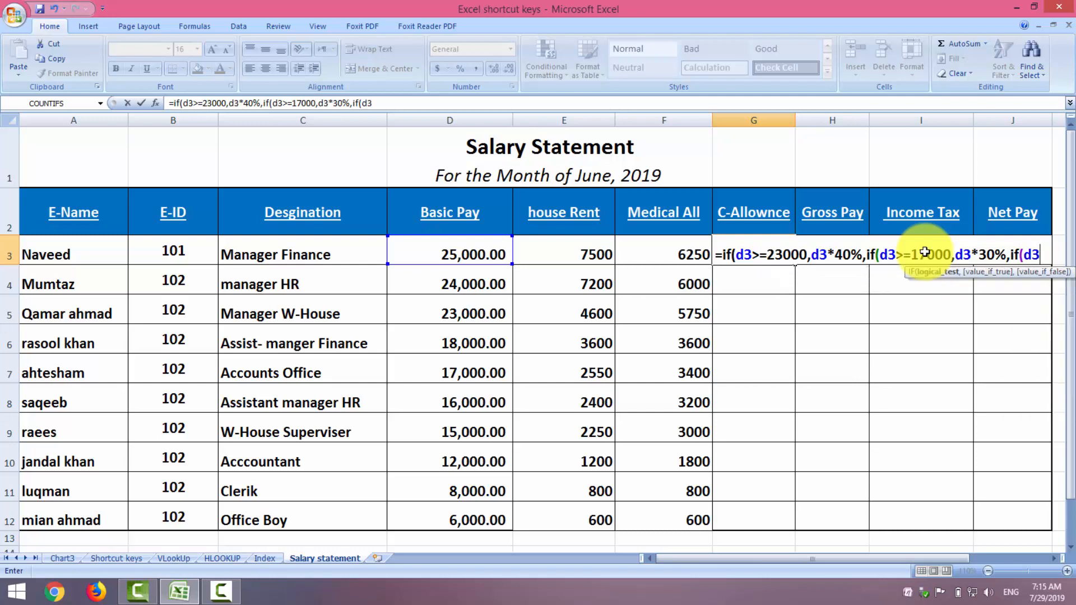
text(>=12000)
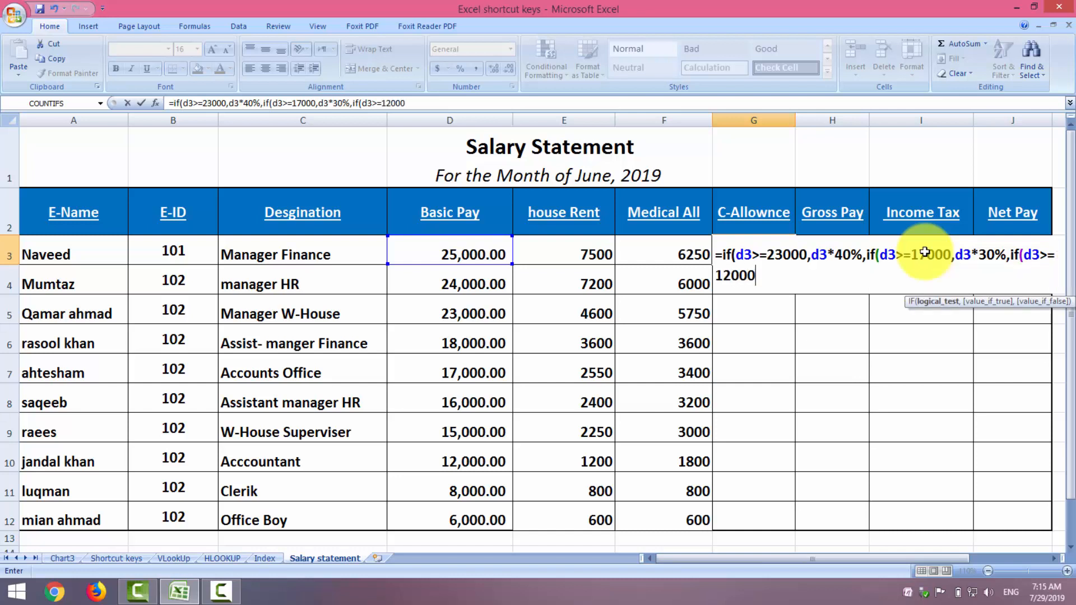
text(,d3)
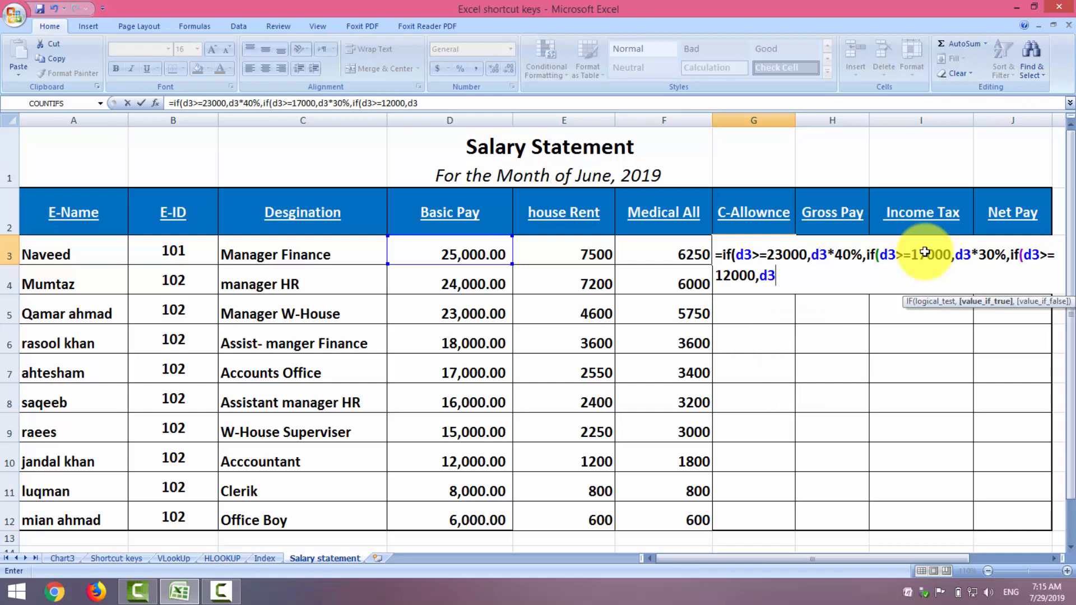
text(*20%)
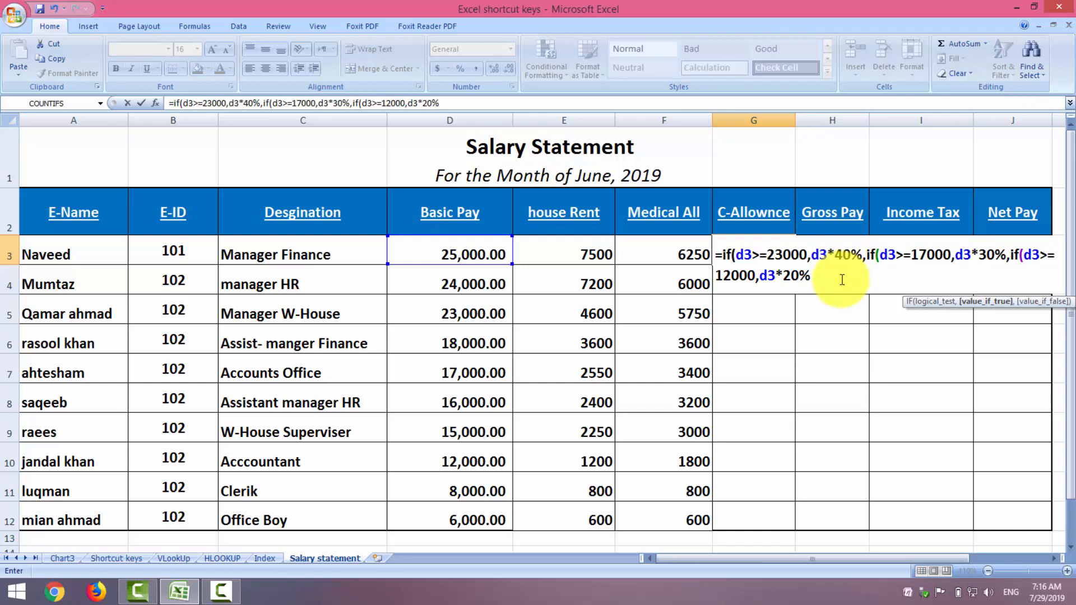
Finish the G3 formula with D3*13% for all other cases and fill it down the C-Allownce column through G12.
text(,)
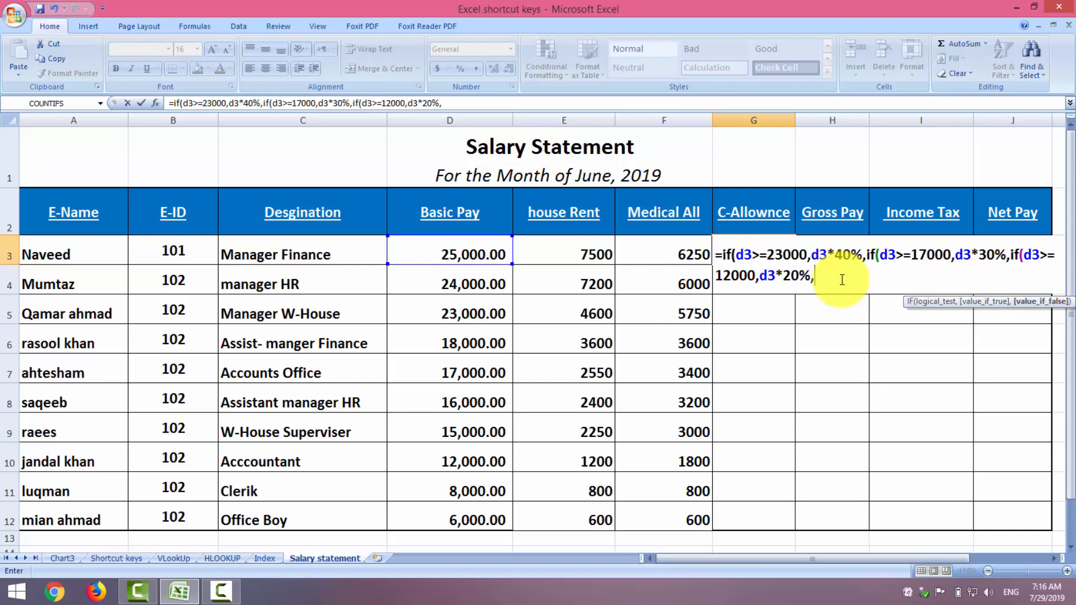
text(d3*)
text(13%))
key(Return)
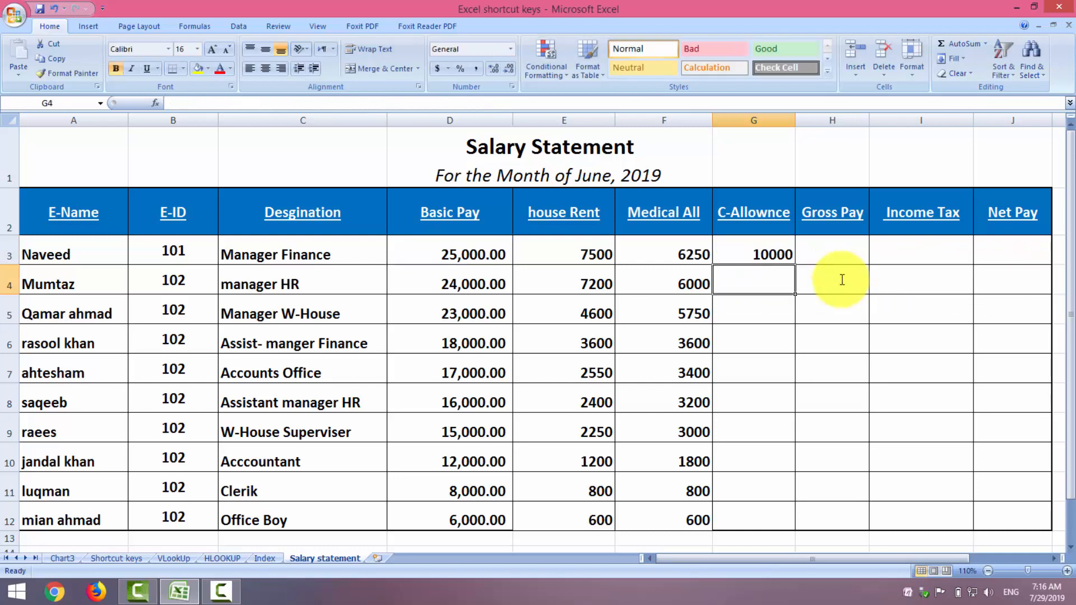
key(Up)
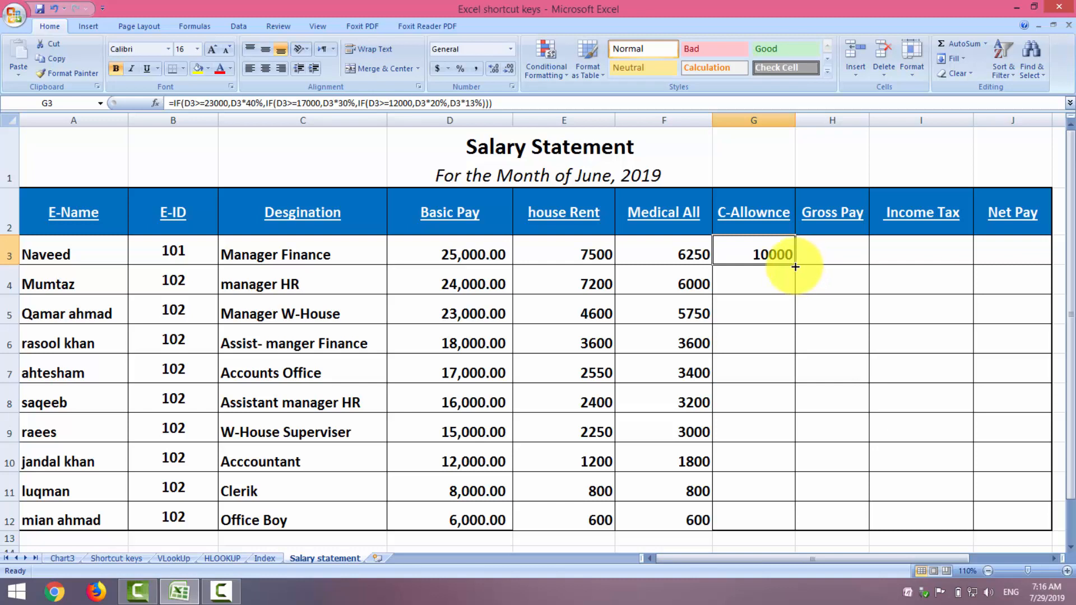
drag(795, 267, 787, 521)
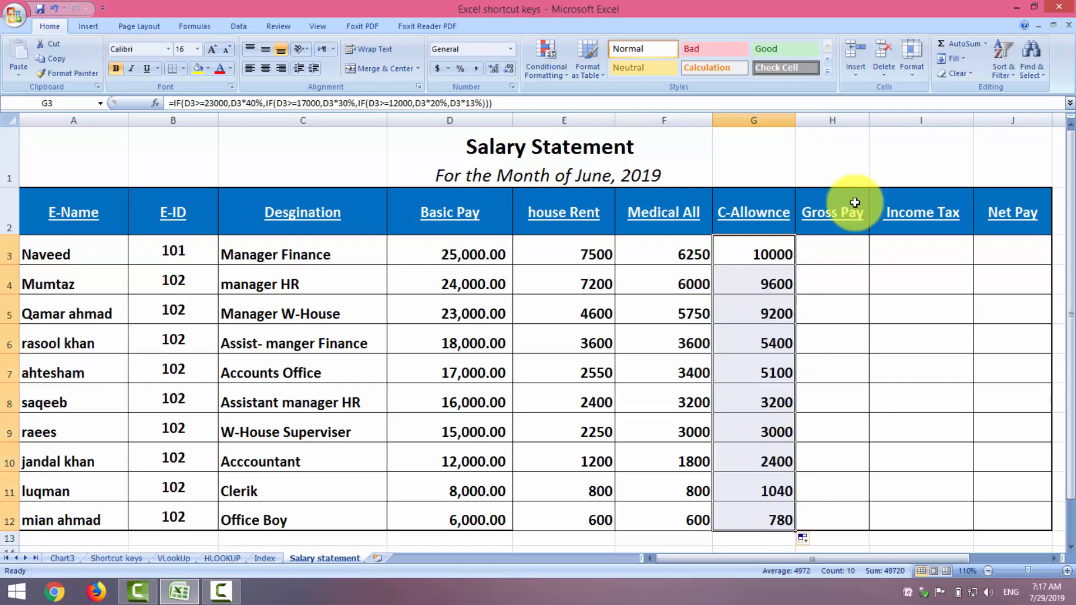
Enter the formula =D3+E3+F3+G3 in the first Gross Pay cell, H3.
click(842, 248)
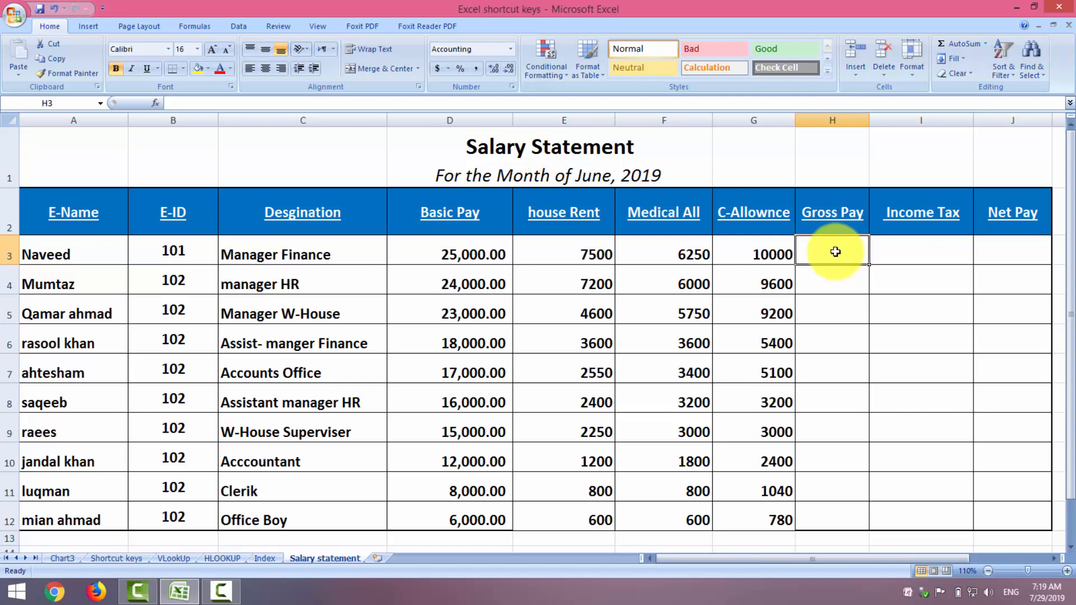
text(=)
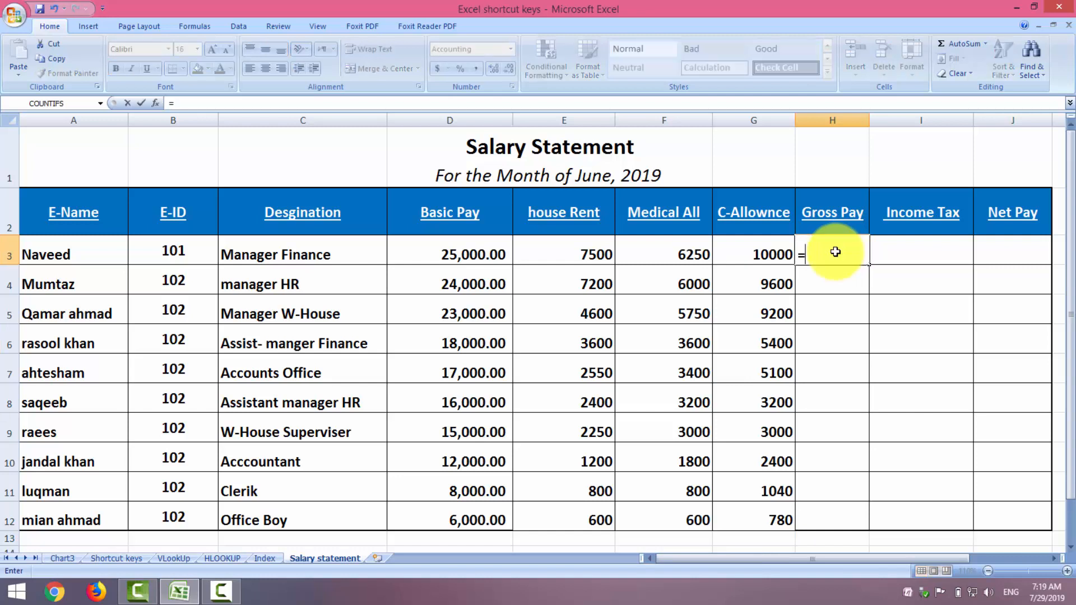
click(464, 243)
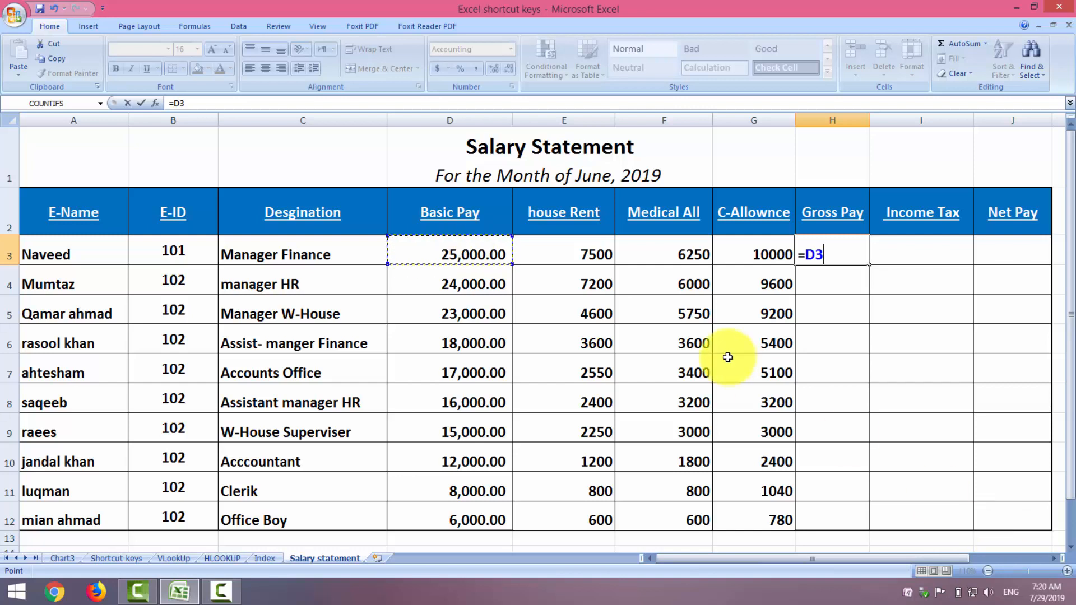
text(+)
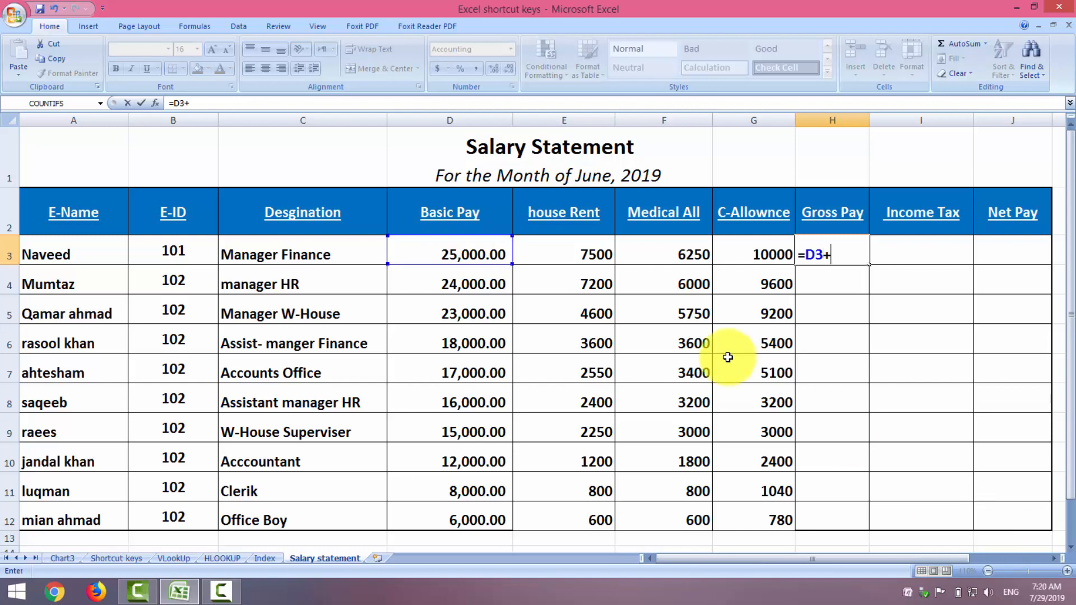
click(592, 244)
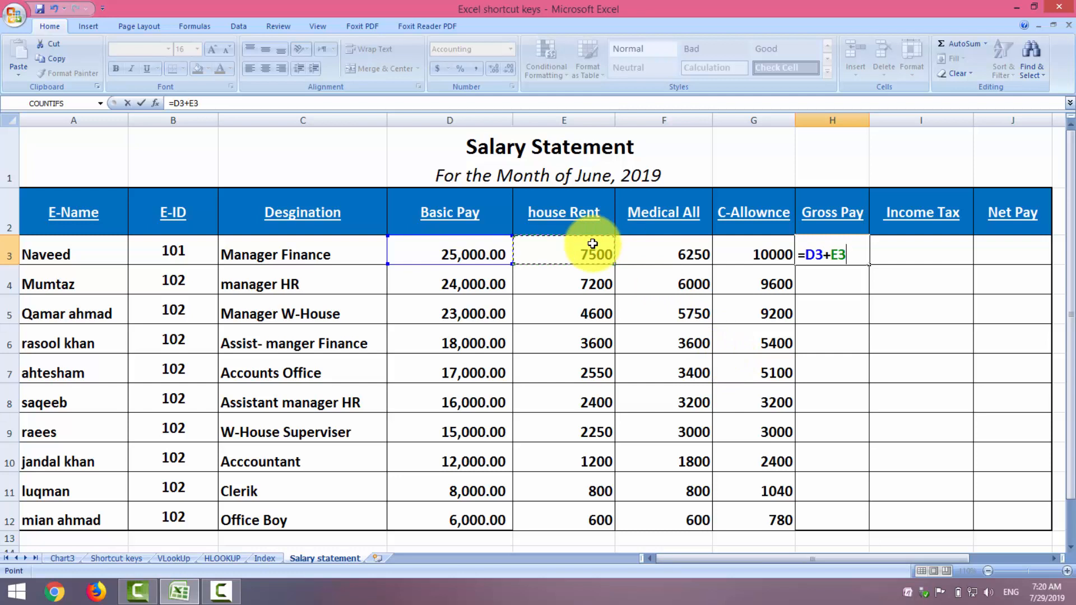
text(+)
click(671, 240)
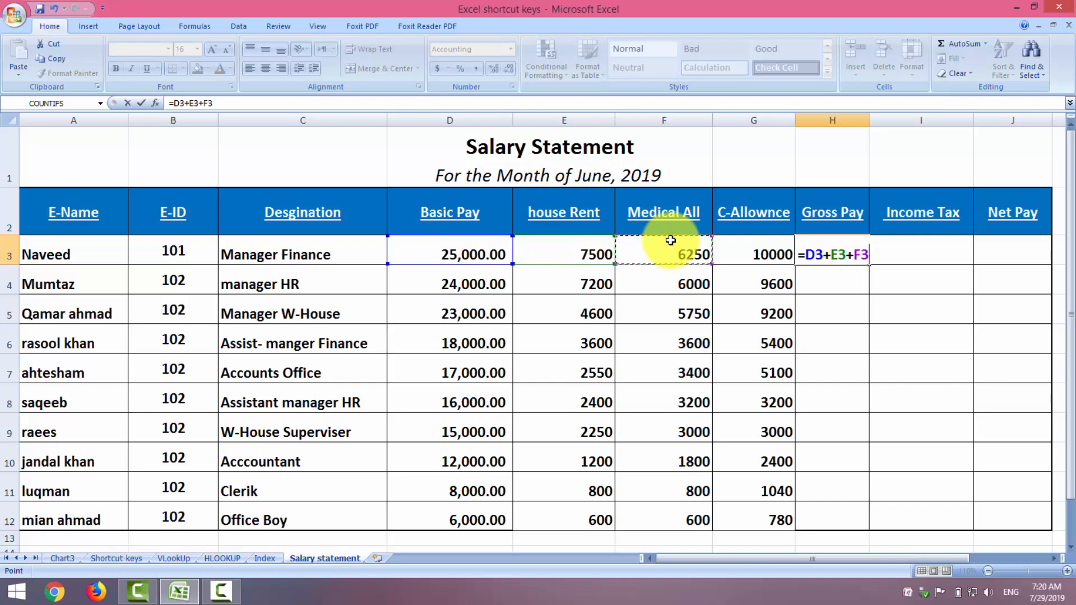
text(+)
click(737, 245)
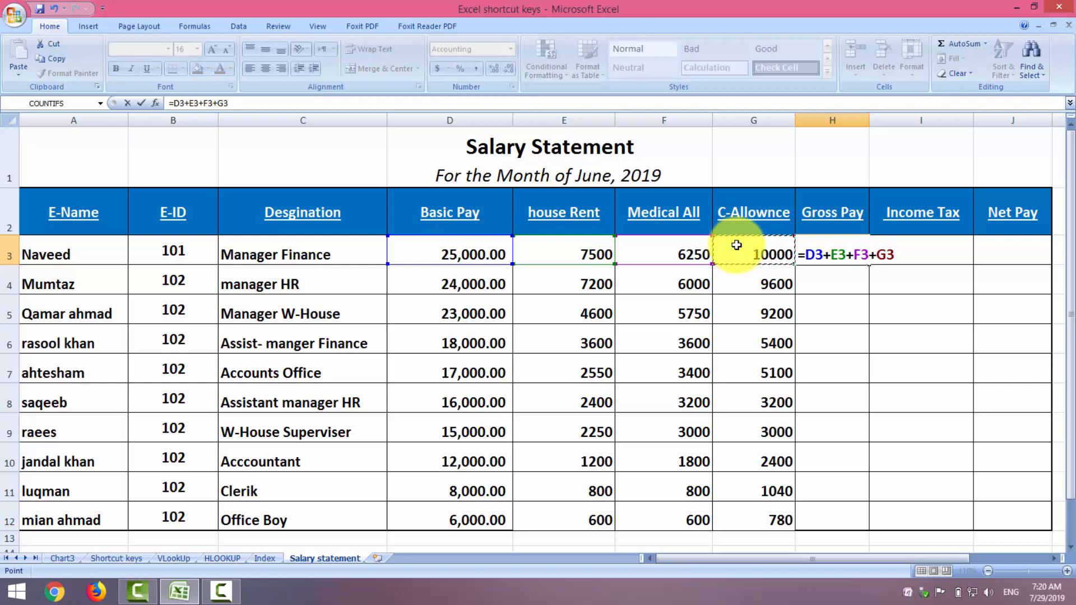
key(Return)
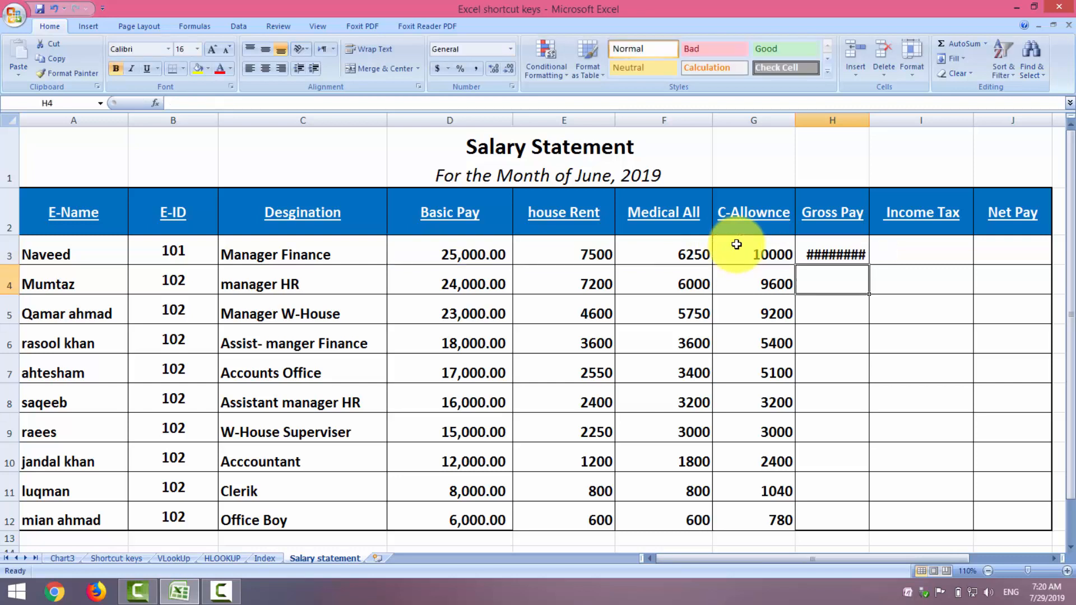
Fit the Gross Pay column's width to its contents and replace the H3 formula with =SUM(D3:G3).
double_click(869, 120)
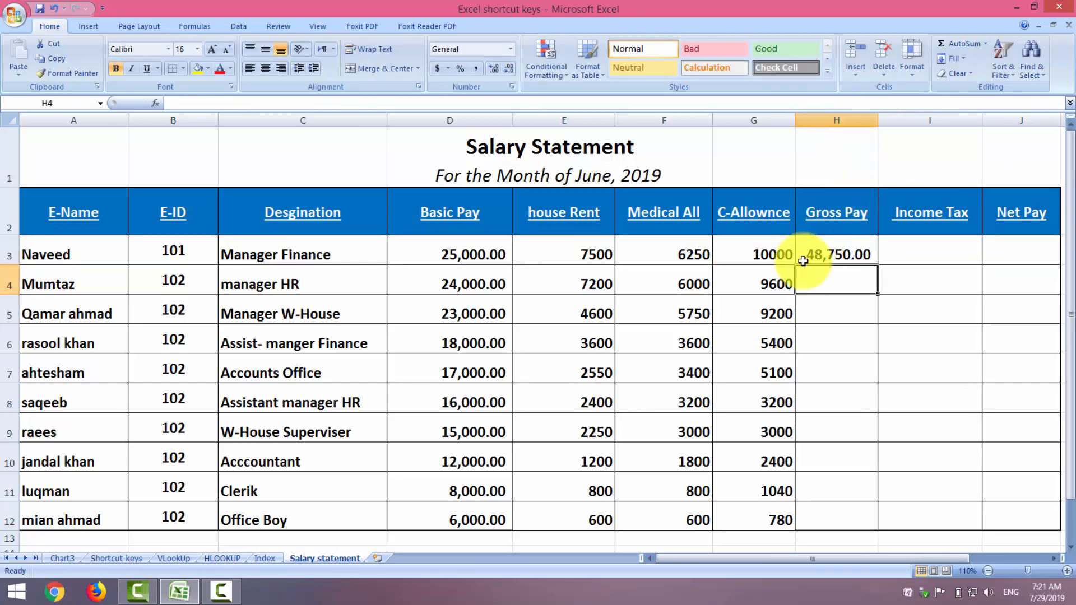
click(831, 255)
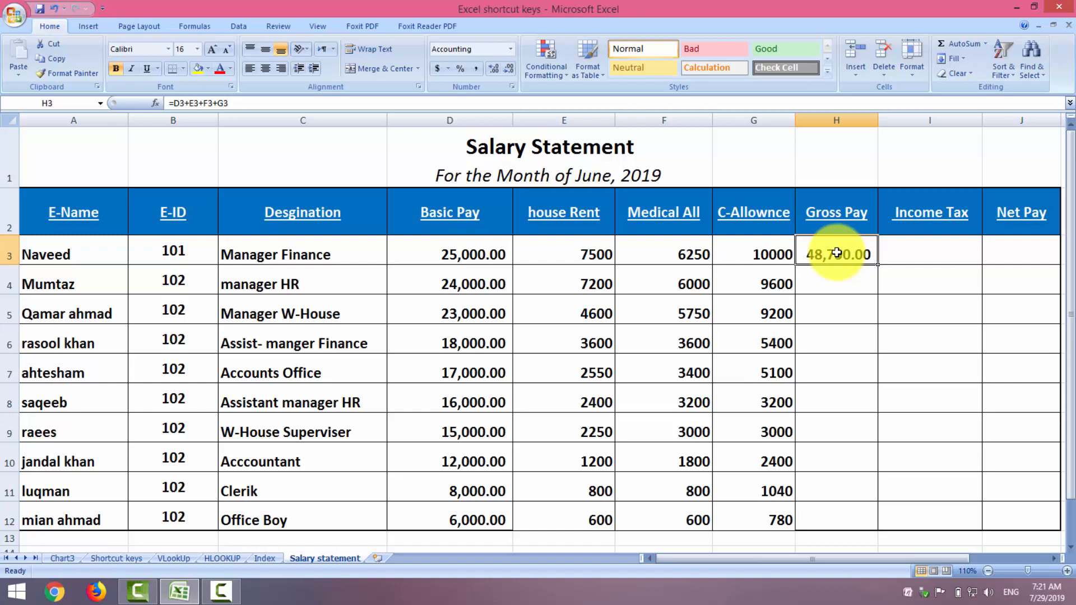
key(alt+equal)
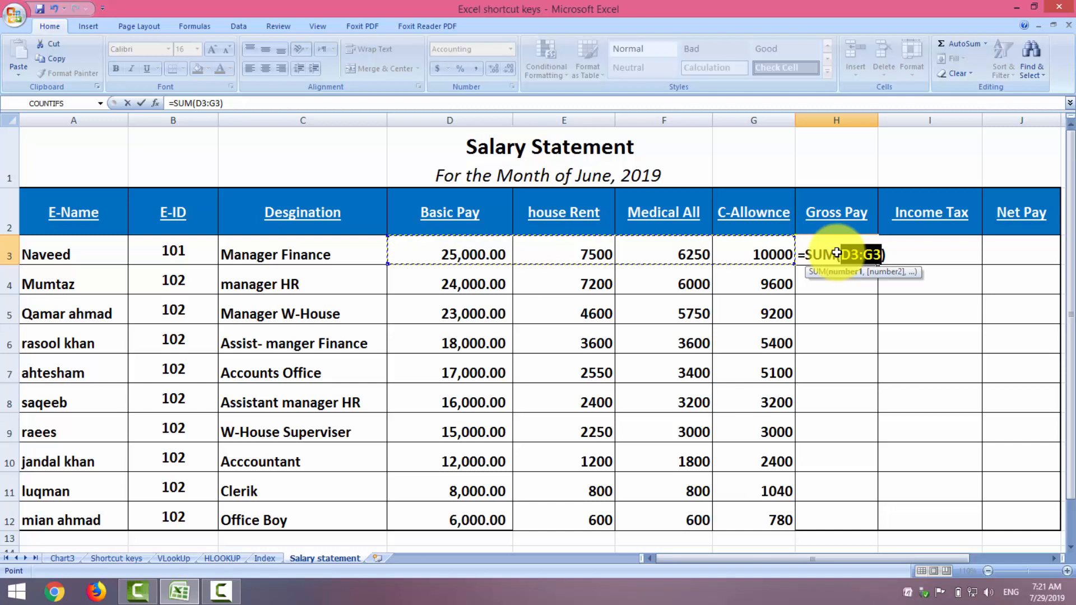
key(Return)
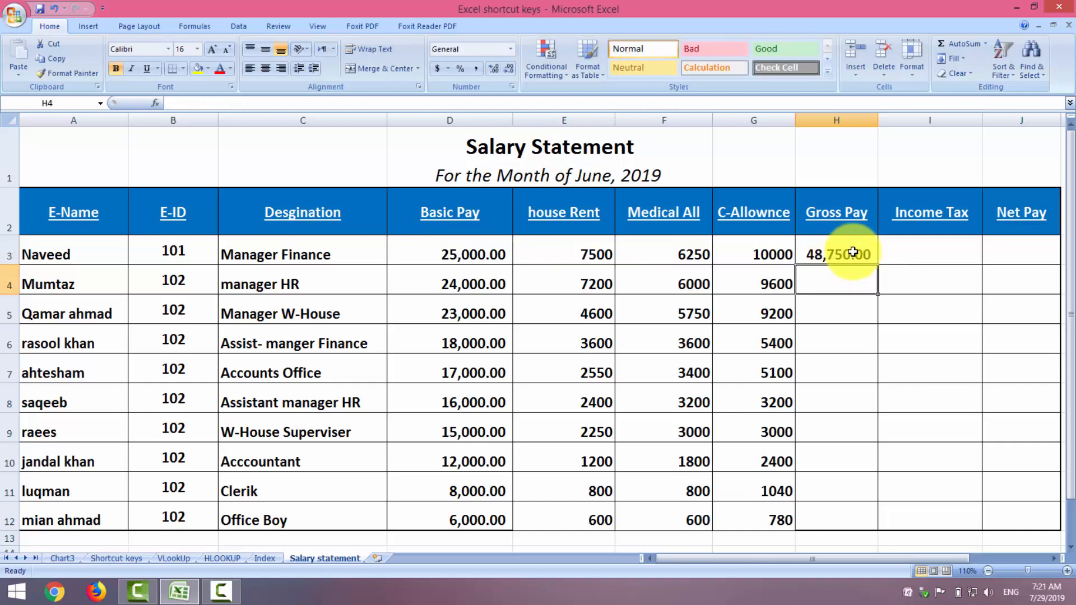
Fill the H3 sum formula down the Gross Pay column through H12.
click(852, 252)
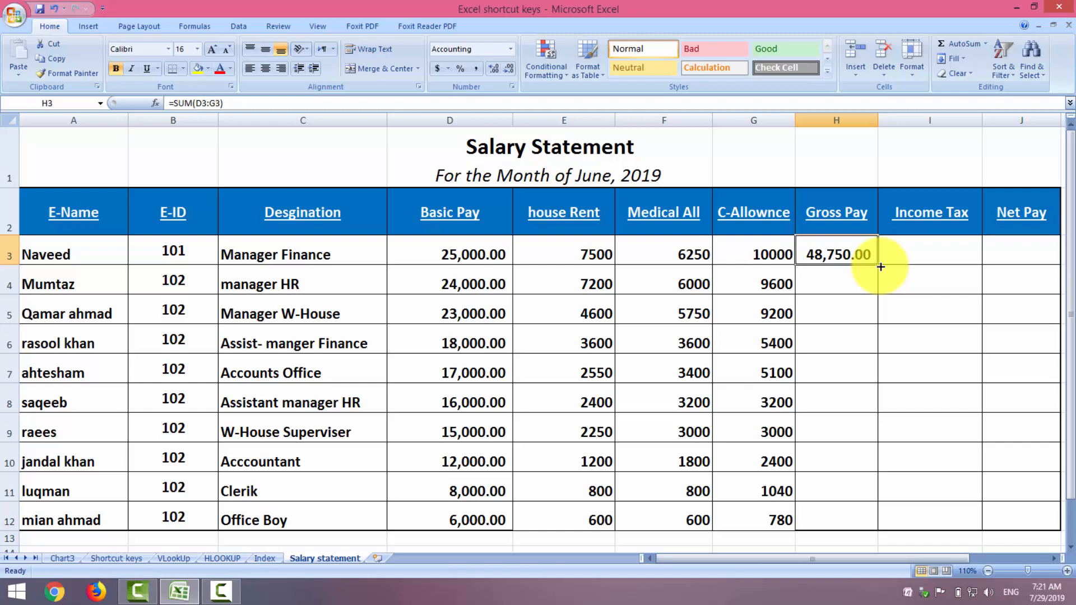
drag(881, 266, 892, 524)
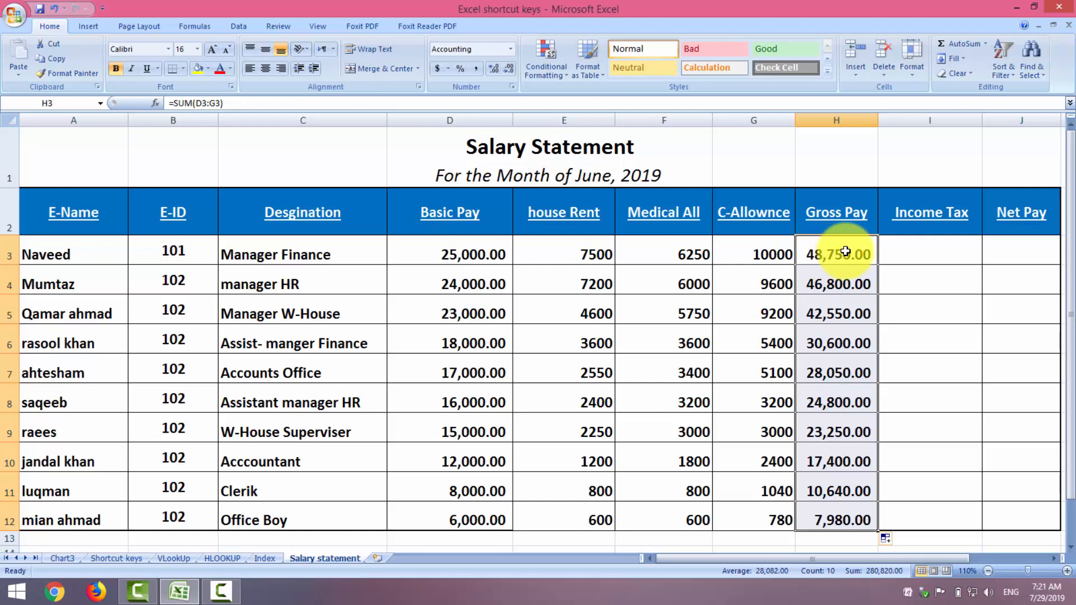
Start an IF formula in the first Income Tax cell, I3, that returns H3*5% when H3>=45000.
click(953, 254)
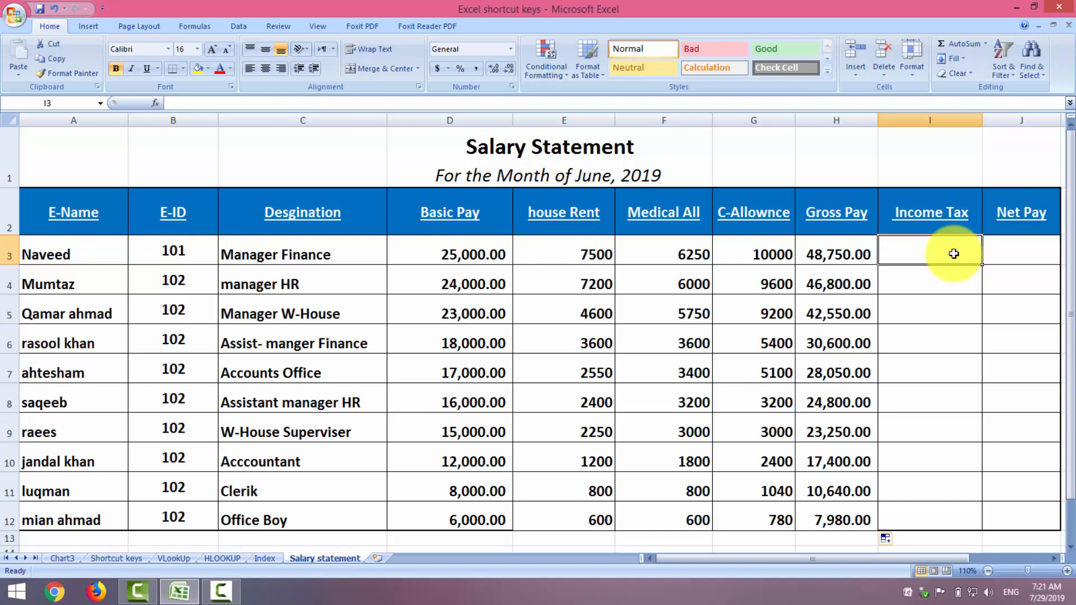
text(=)
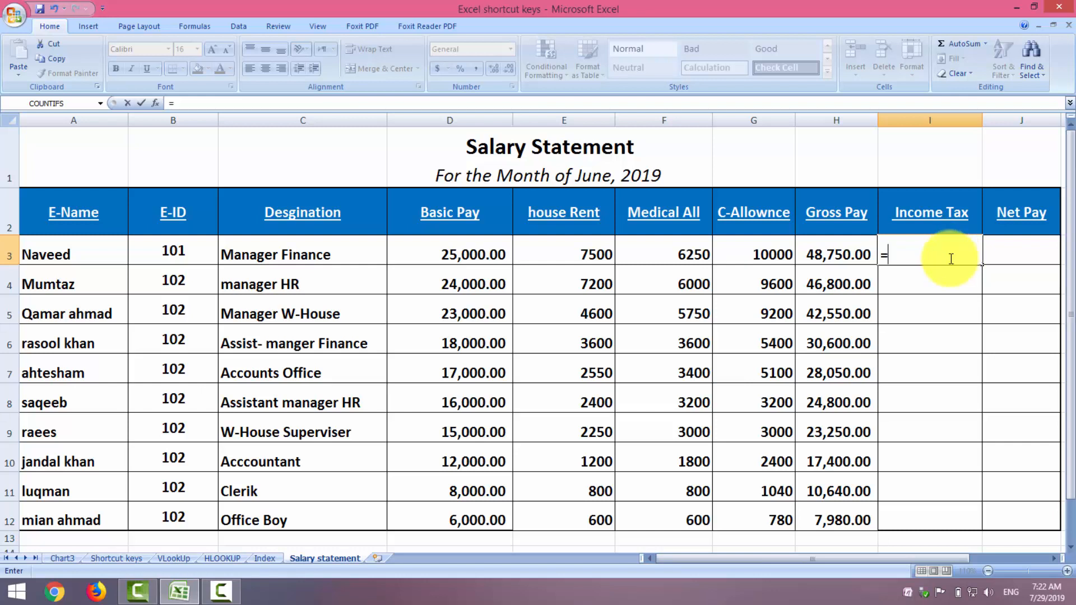
text(if)
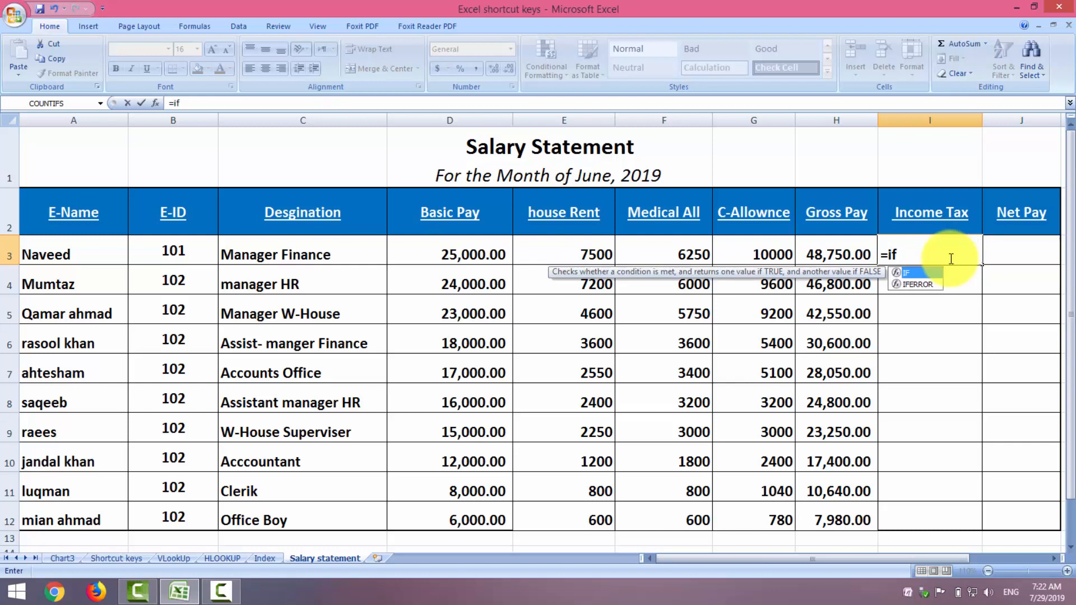
text(()
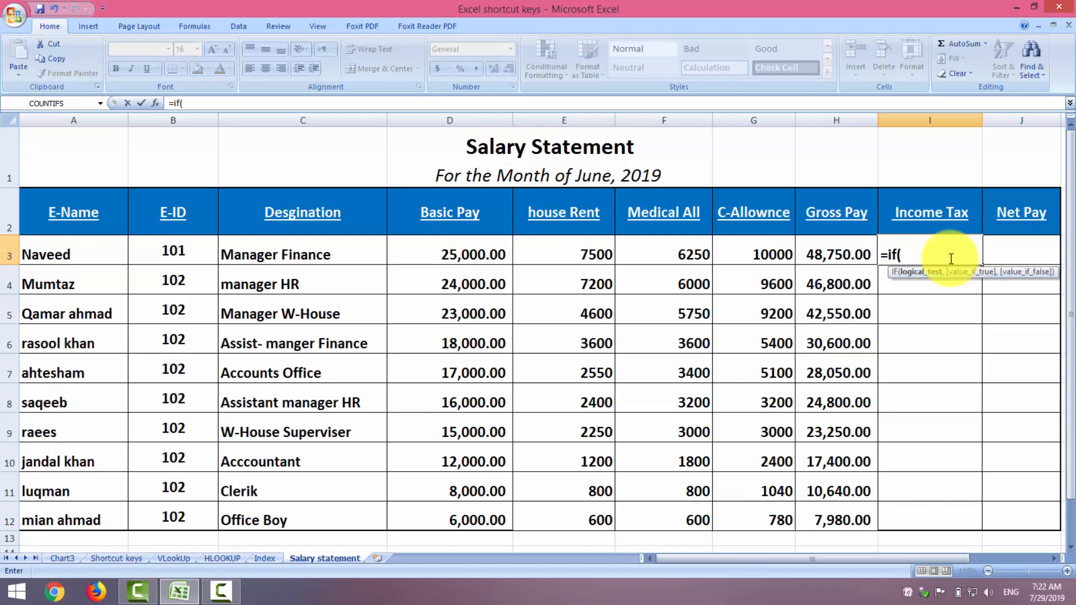
click(847, 248)
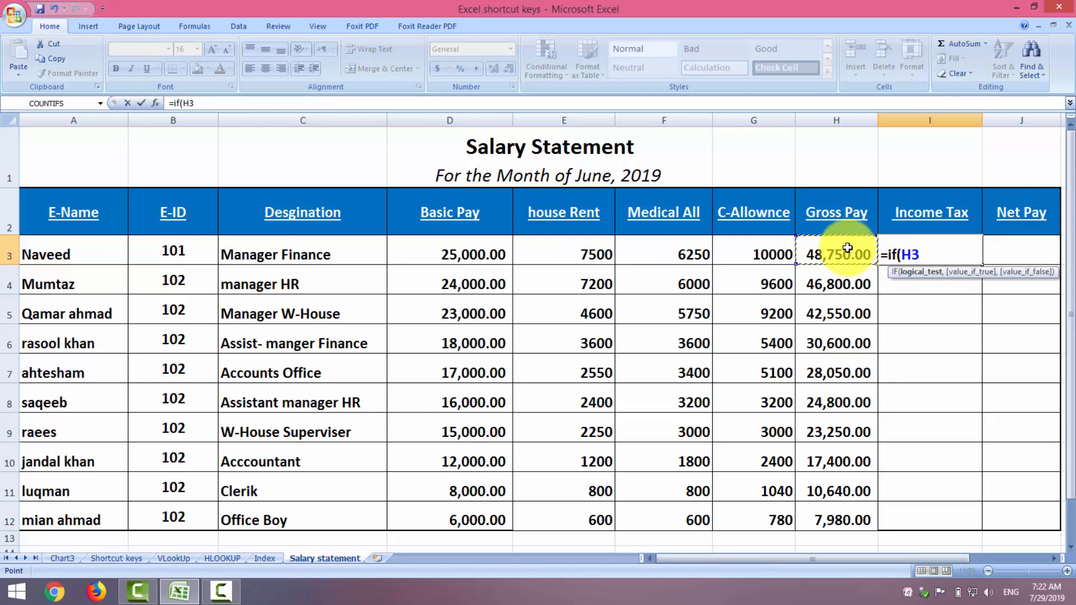
text(>=)
text(45000)
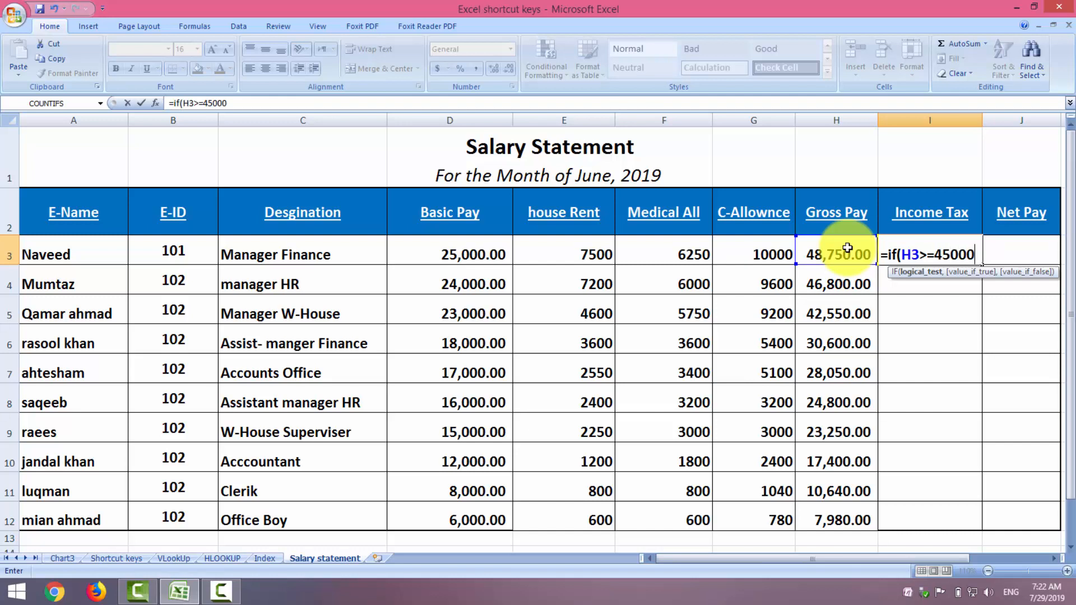
text(,)
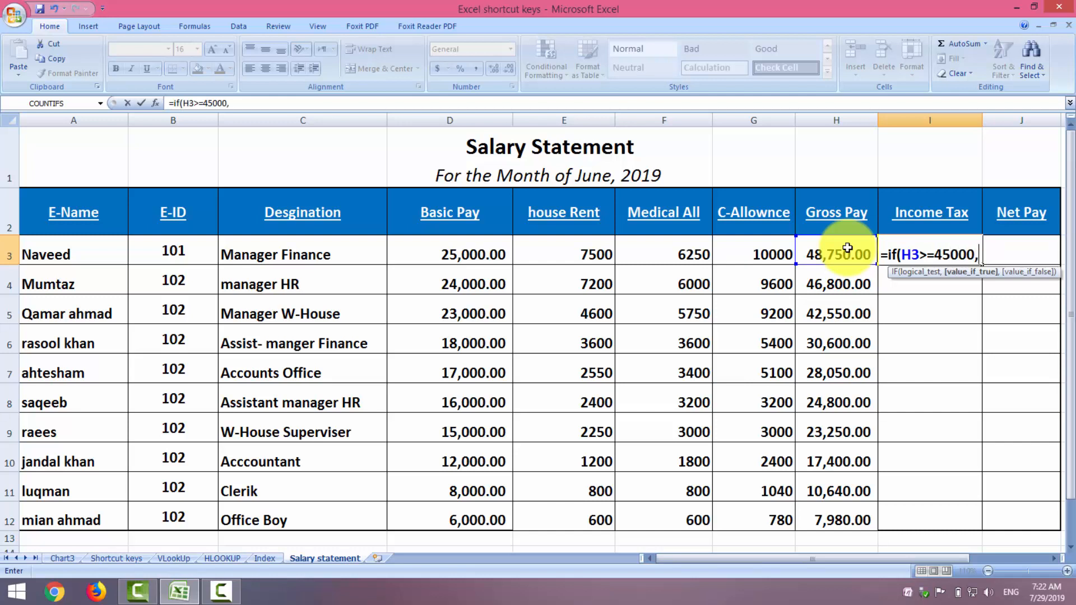
key(BackSpace)
text(h3*5%)
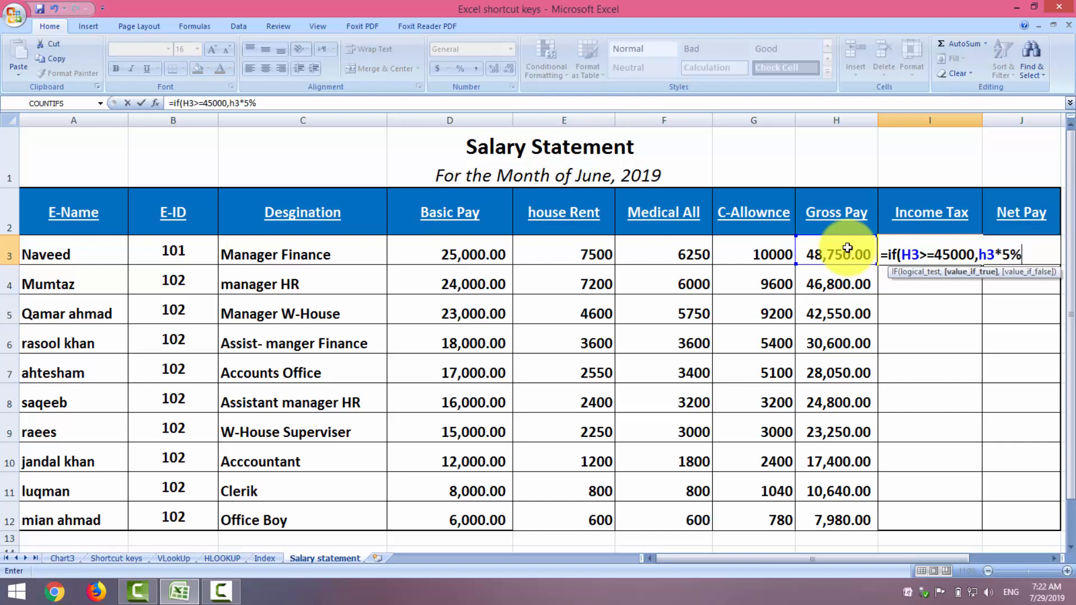
Continue the I3 formula with a nested IF that returns H3*3% when H3>=35000.
text(,h)
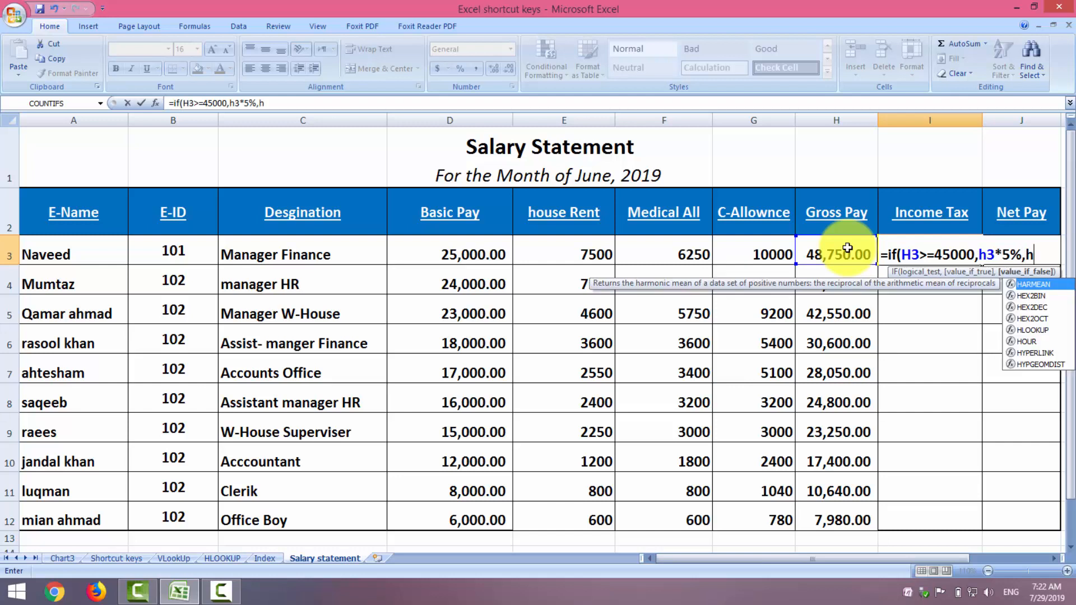
text(>)
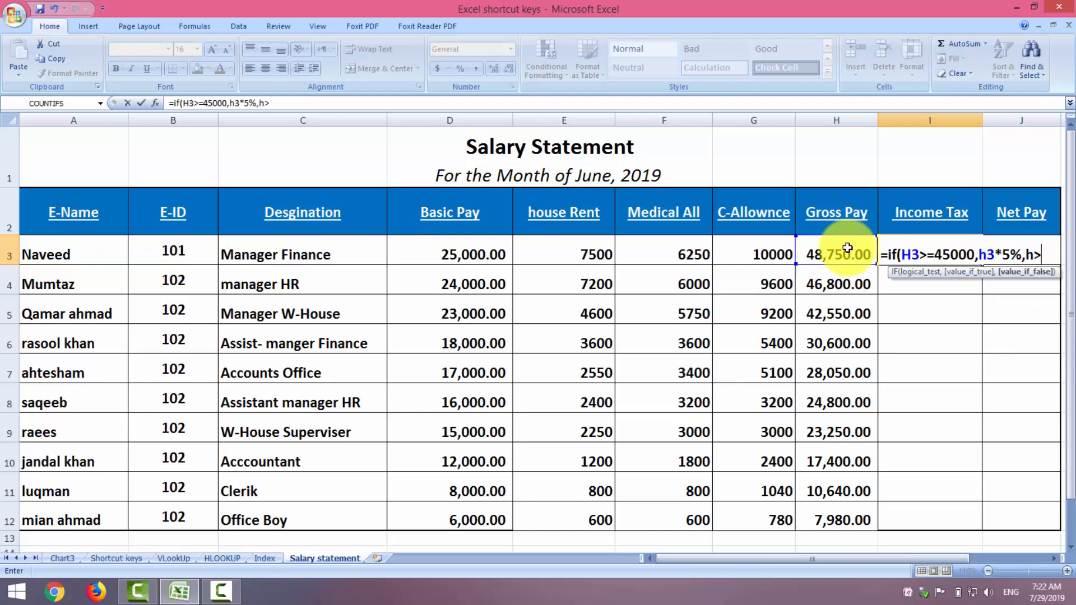
text(3)
key(BackSpace)
key(BackSpace)
text(3>=35000)
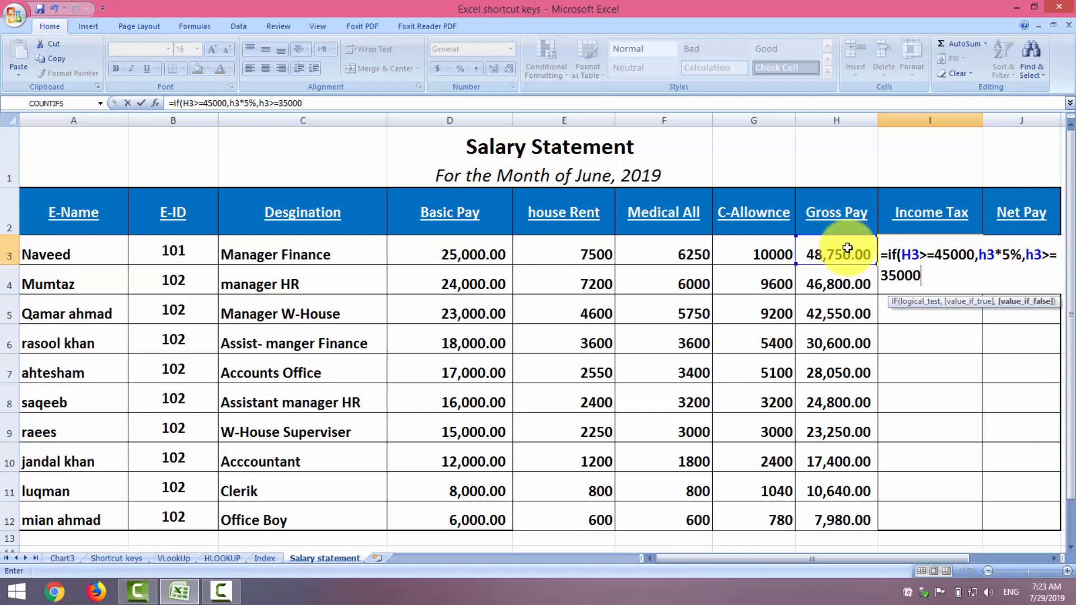
text(,h)
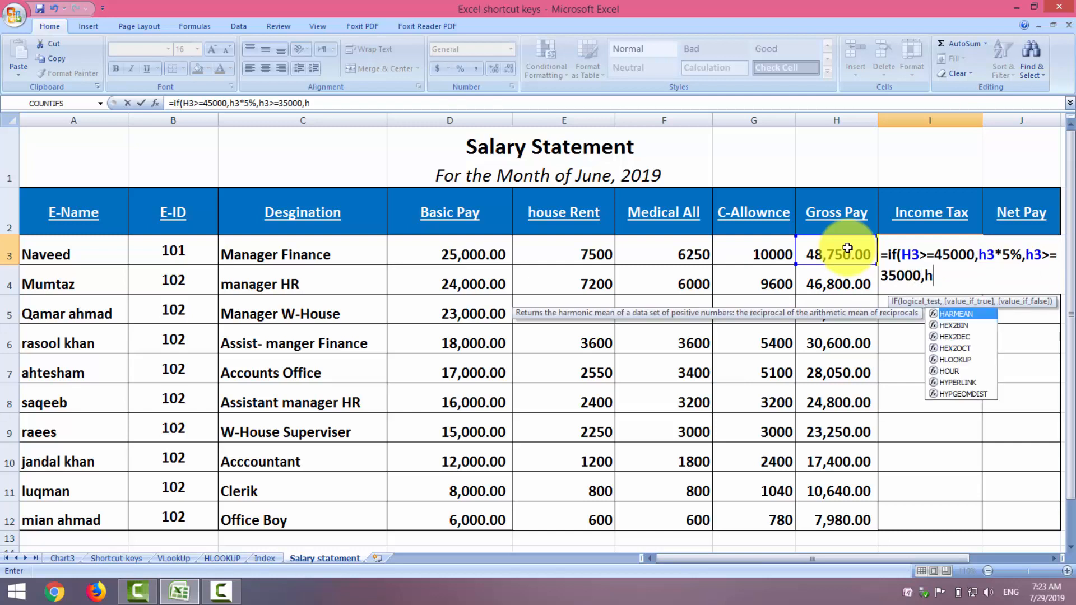
text(3*)
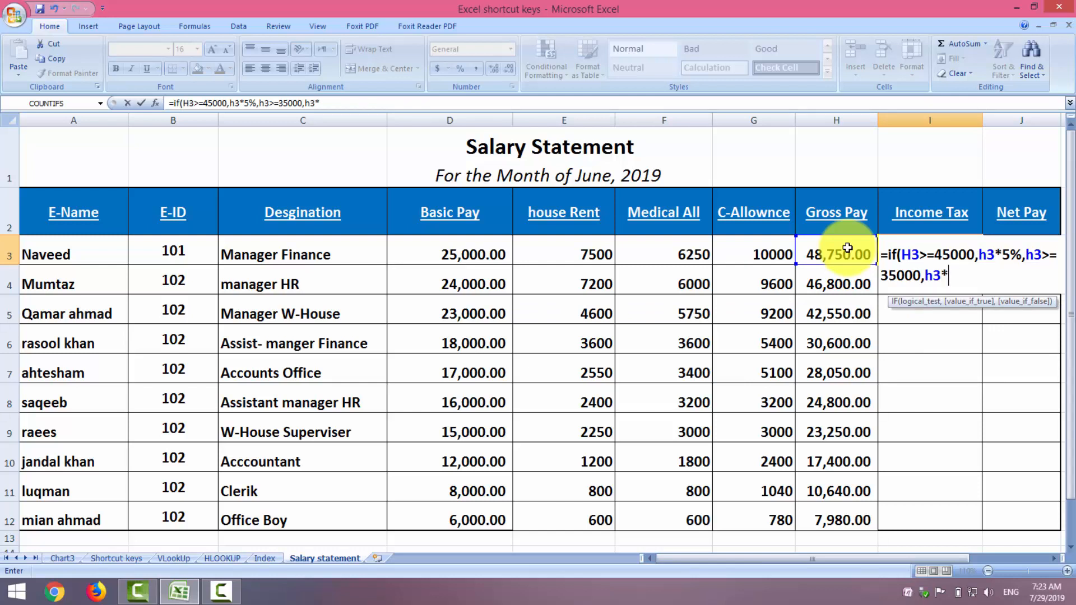
text(3%,)
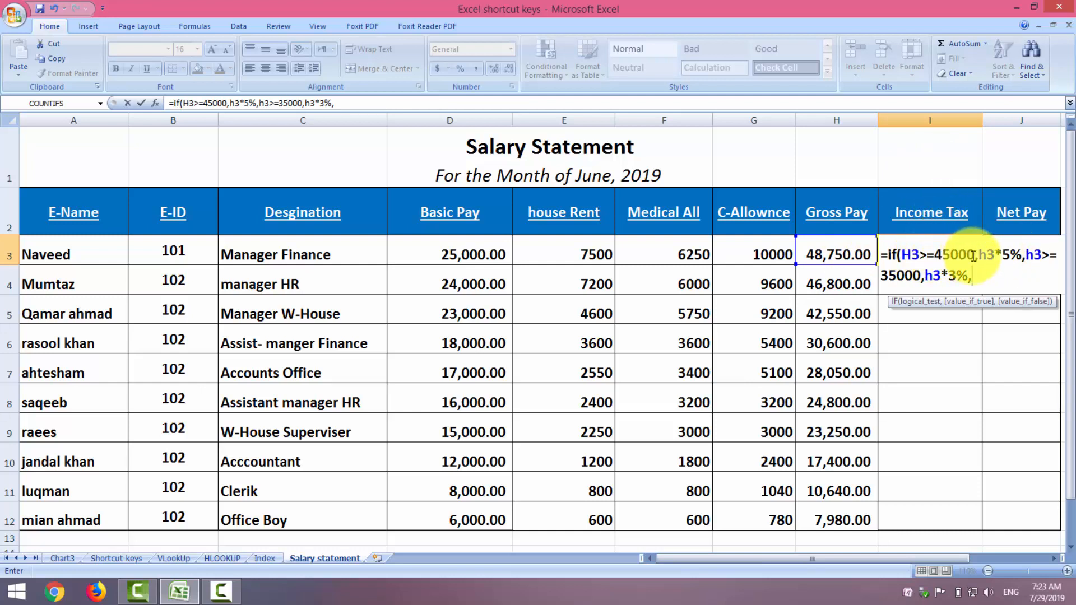
click(1026, 255)
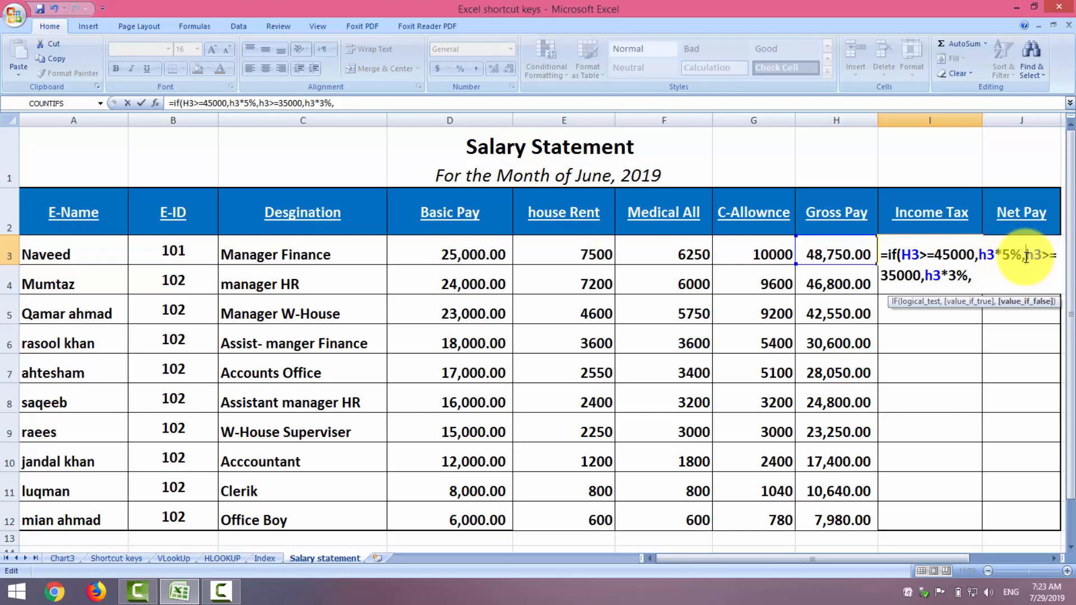
text(if()
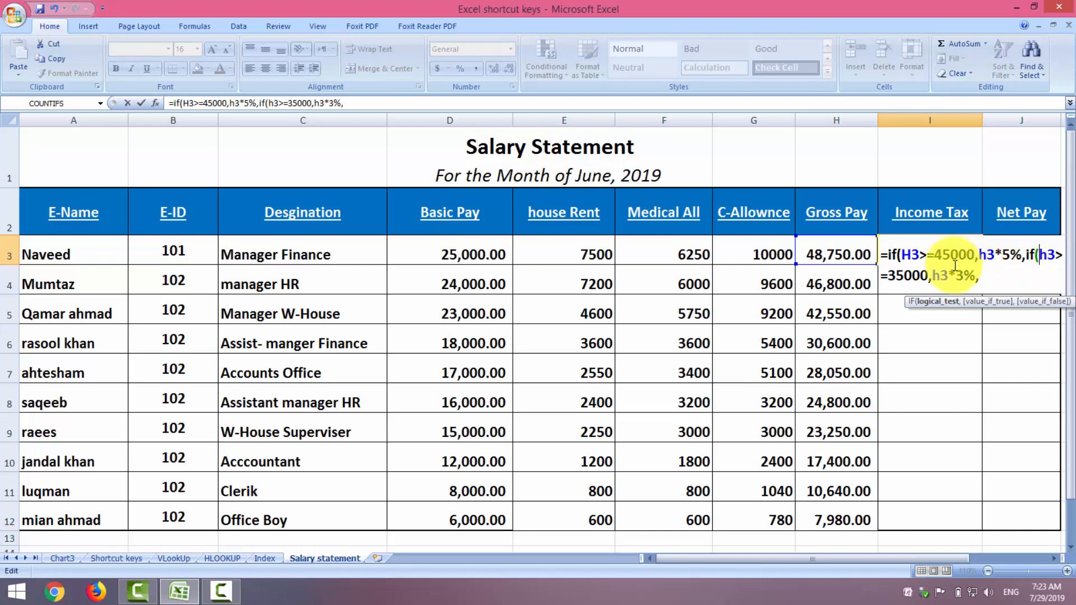
Append a third IF to the I3 formula that returns H3*2.5% when H3>=25000.
click(989, 277)
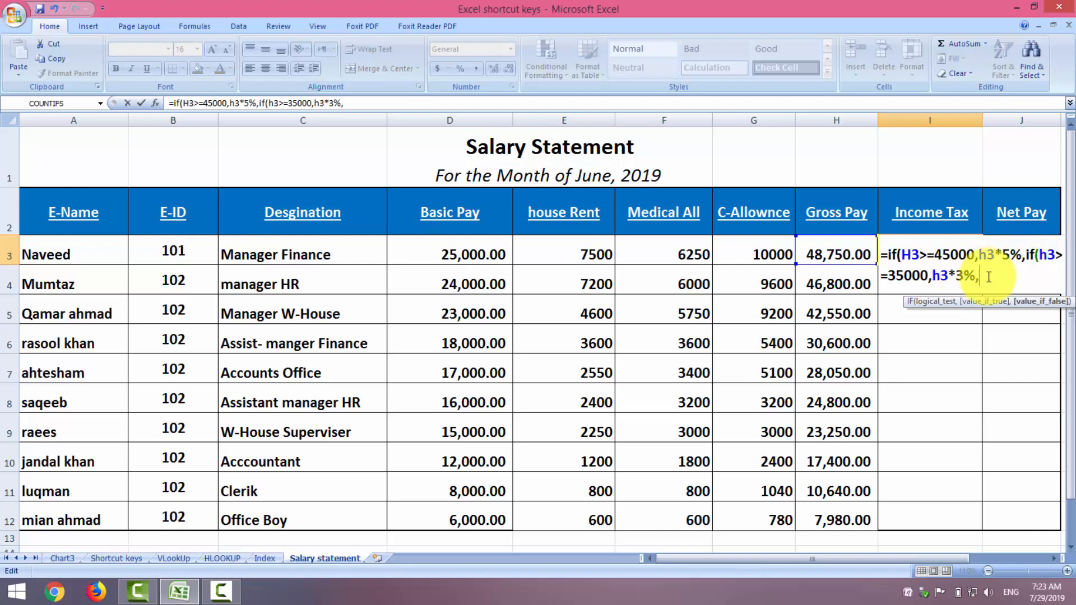
text(if()
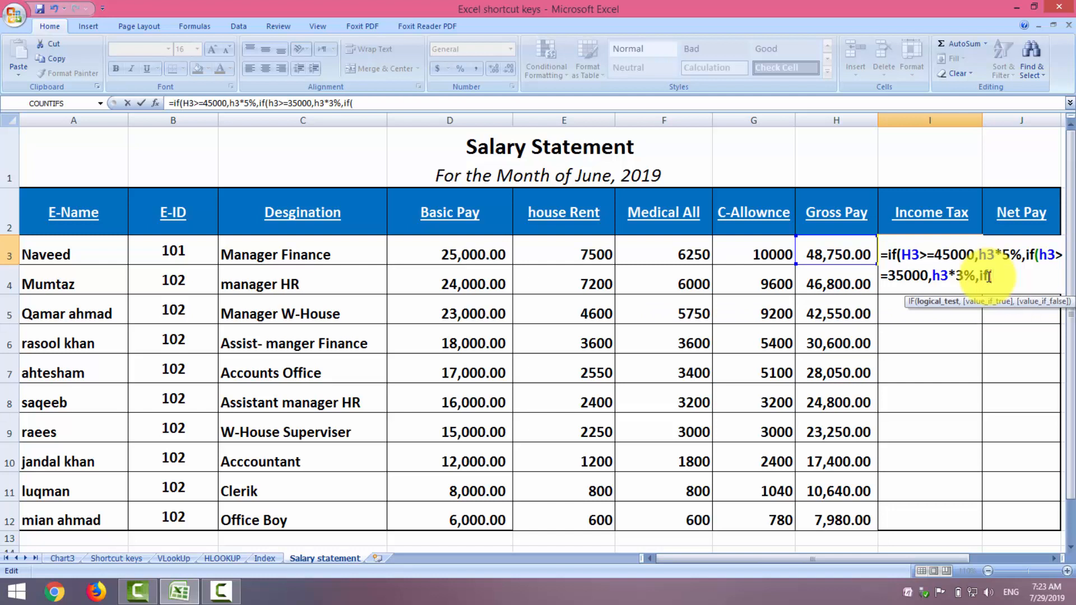
text(h3>=25000)
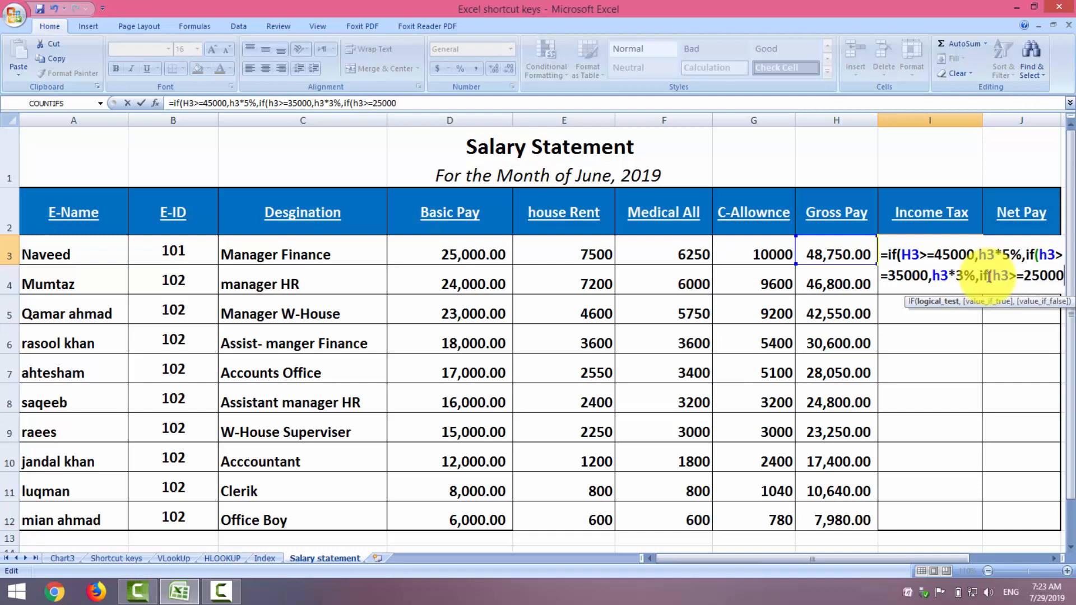
text(,h)
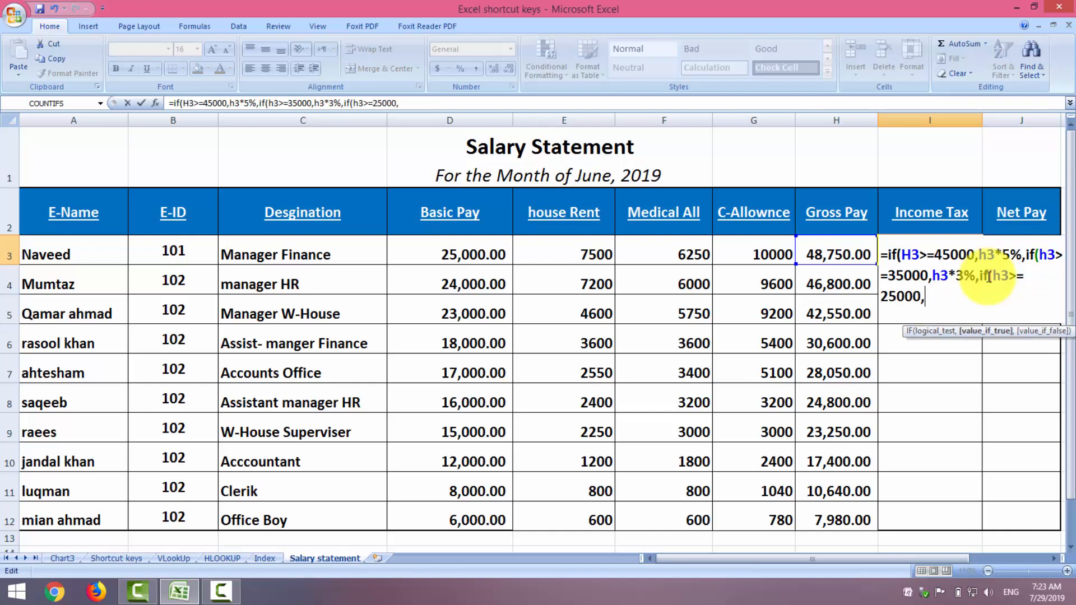
text(3*2,)
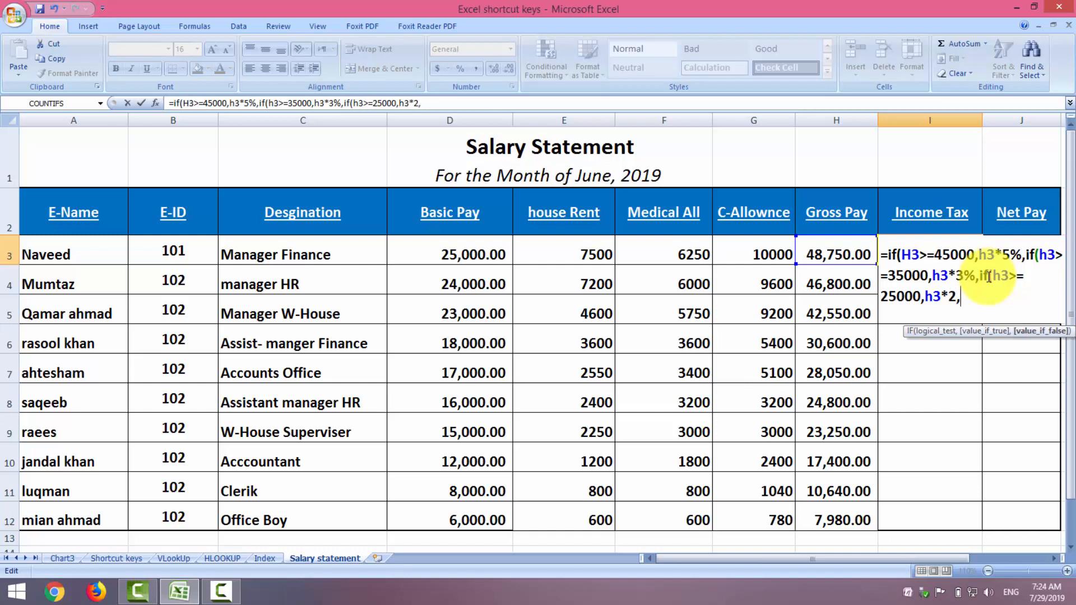
text(5)
key(BackSpace)
key(BackSpace)
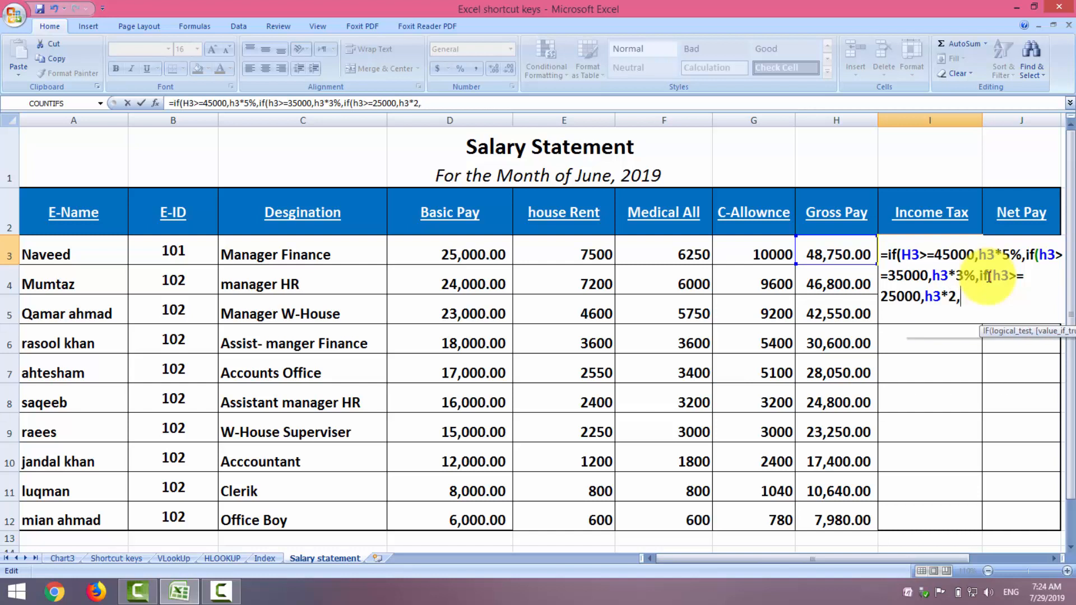
text(.5)
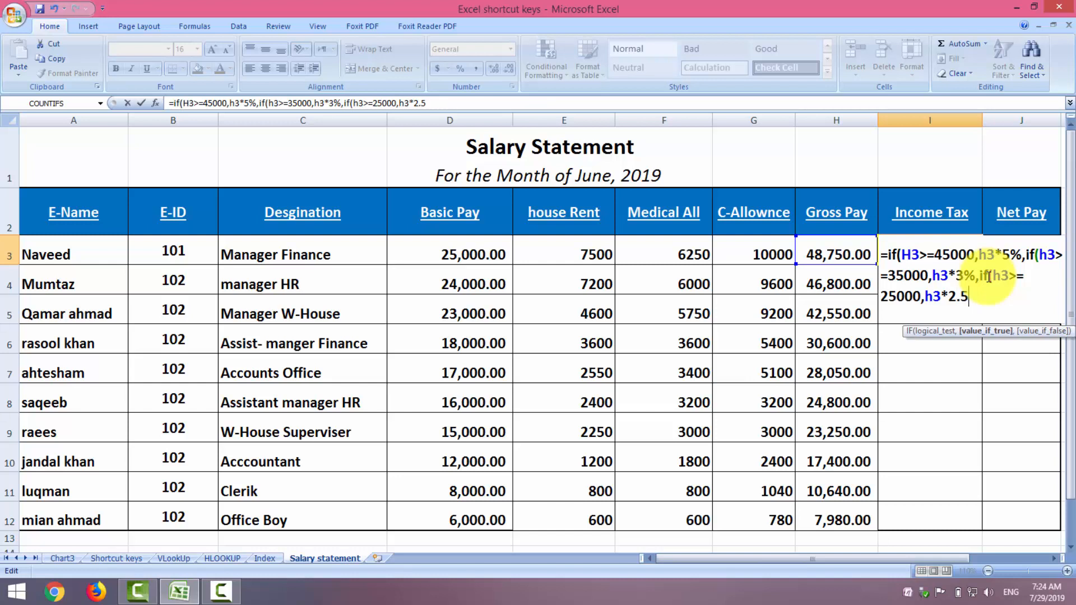
text(5)
key(BackSpace)
text(%,)
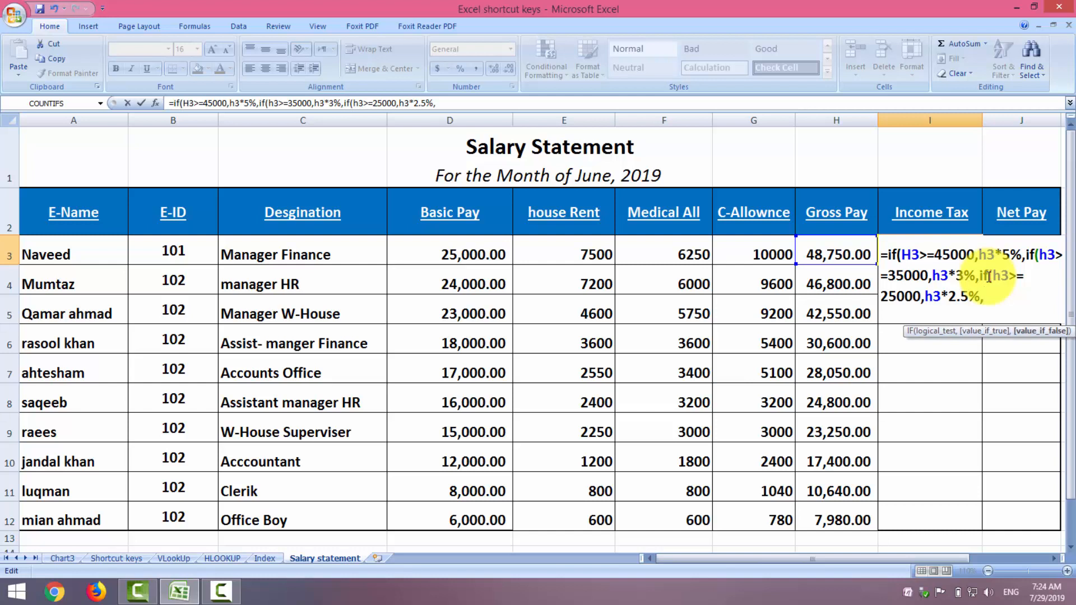
Append a fourth IF to the I3 formula that returns H3*1.5% when H3>=18000.
text(if()
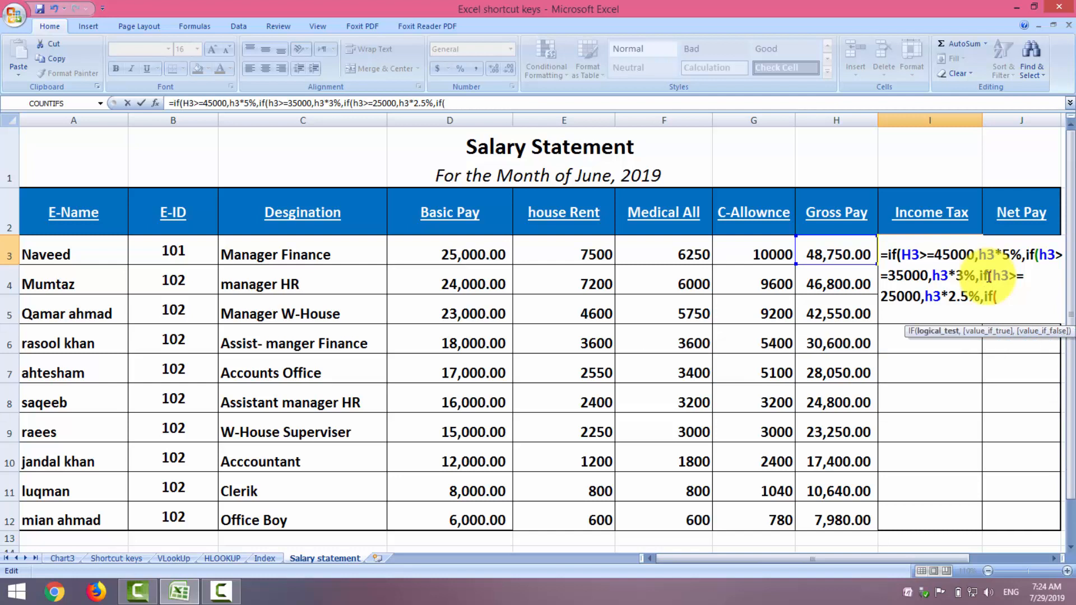
text(h3)
text(>=)
text(1)
text(8)
text(000)
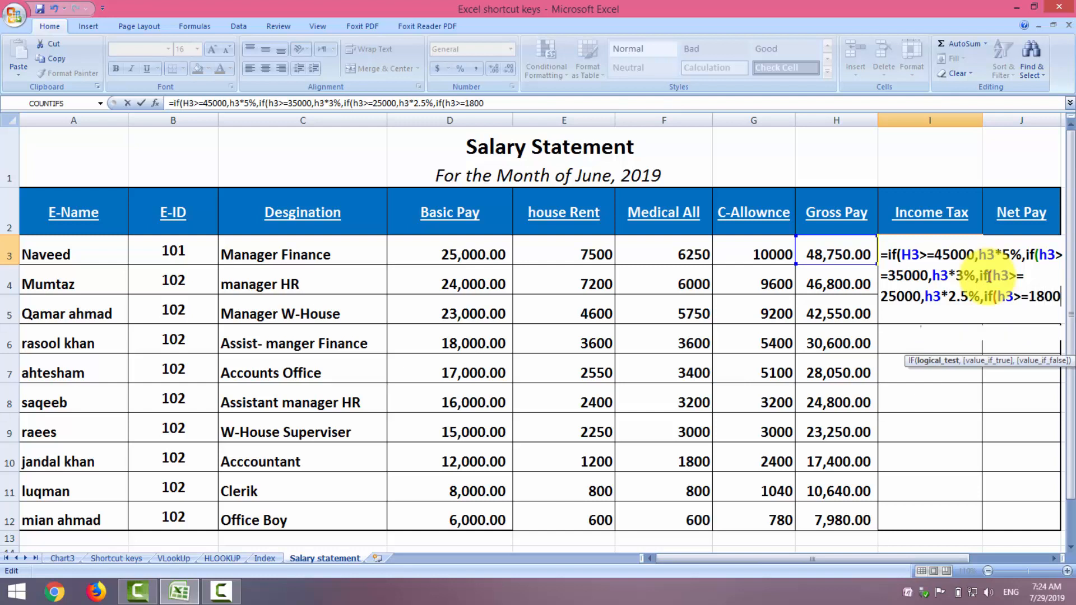
text(,h)
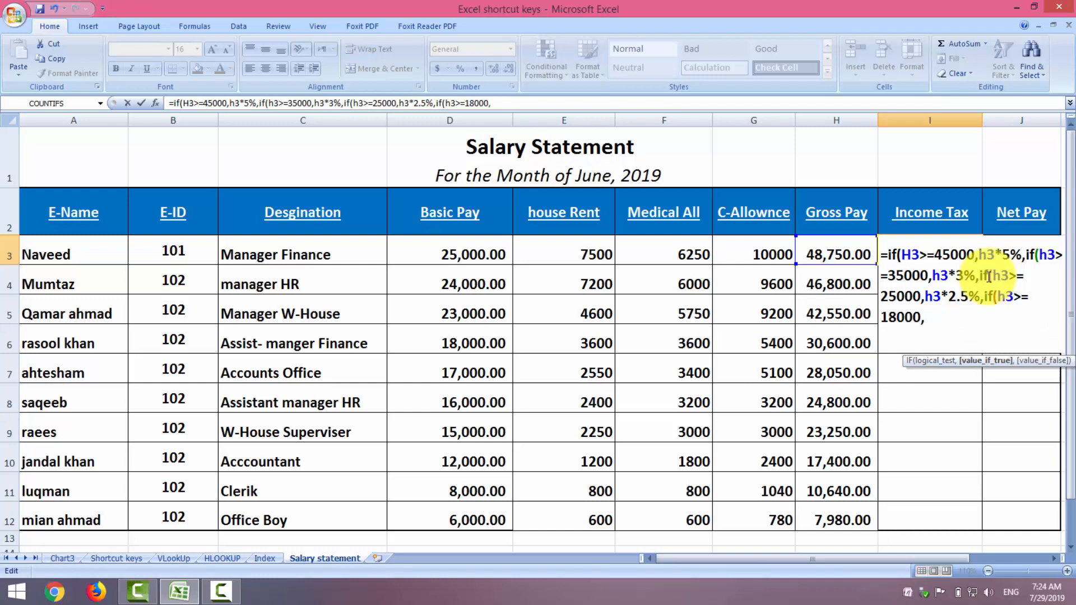
text(3*1.5%)
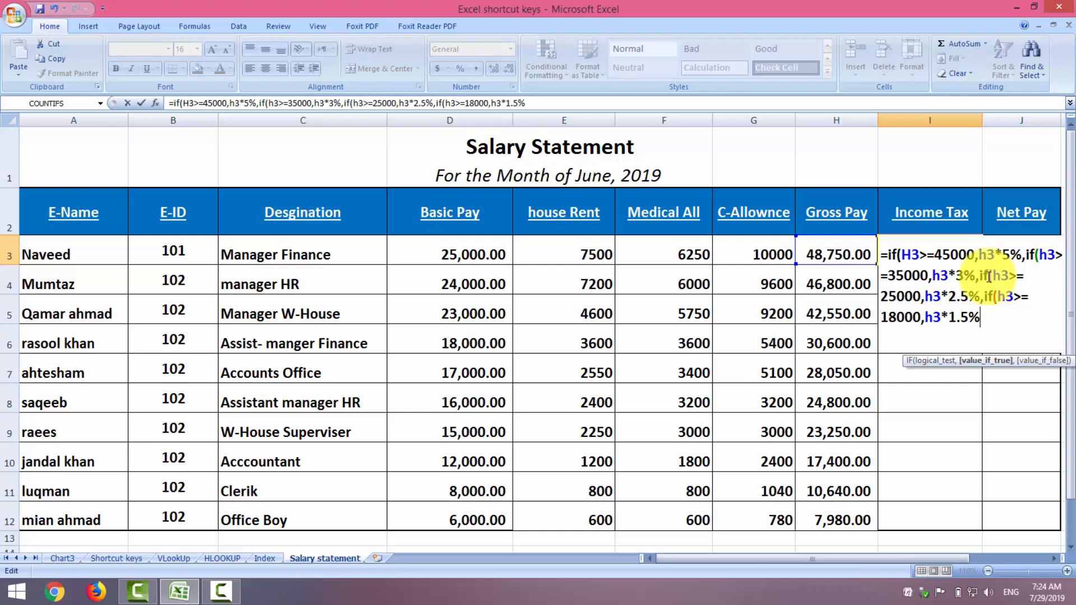
Close the four nested IFs in I3, enter the formula and fill it down the Income Tax column through I12.
text()))))
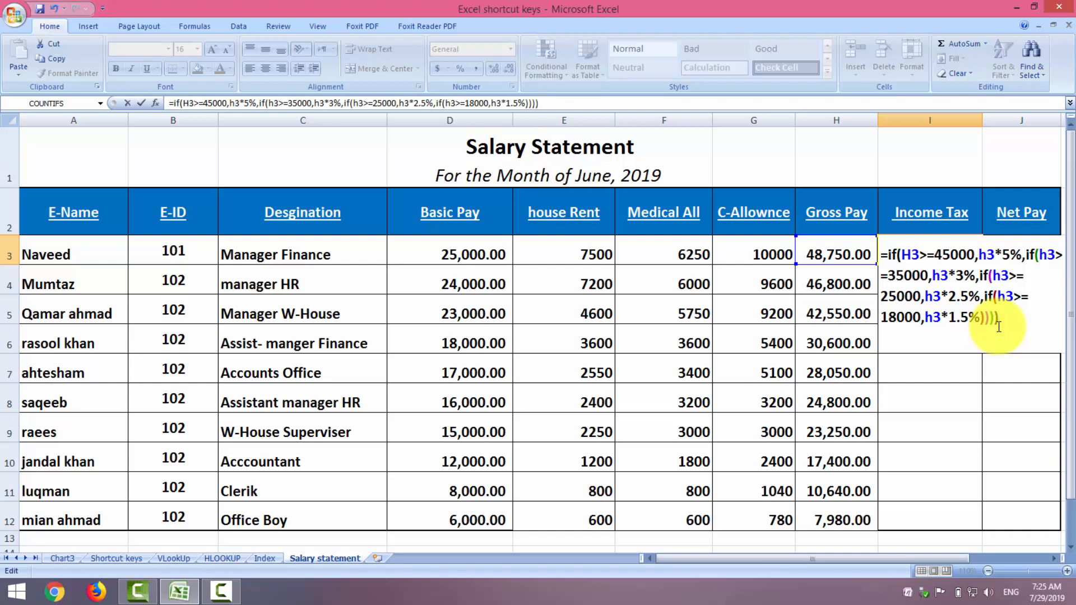
key(Return)
click(956, 253)
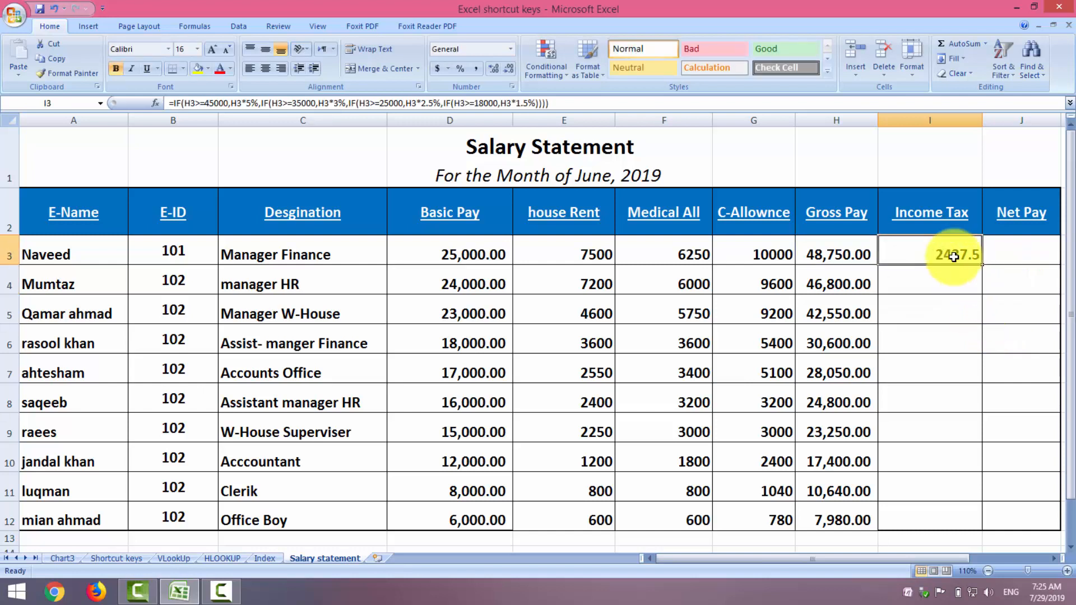
drag(981, 265, 972, 511)
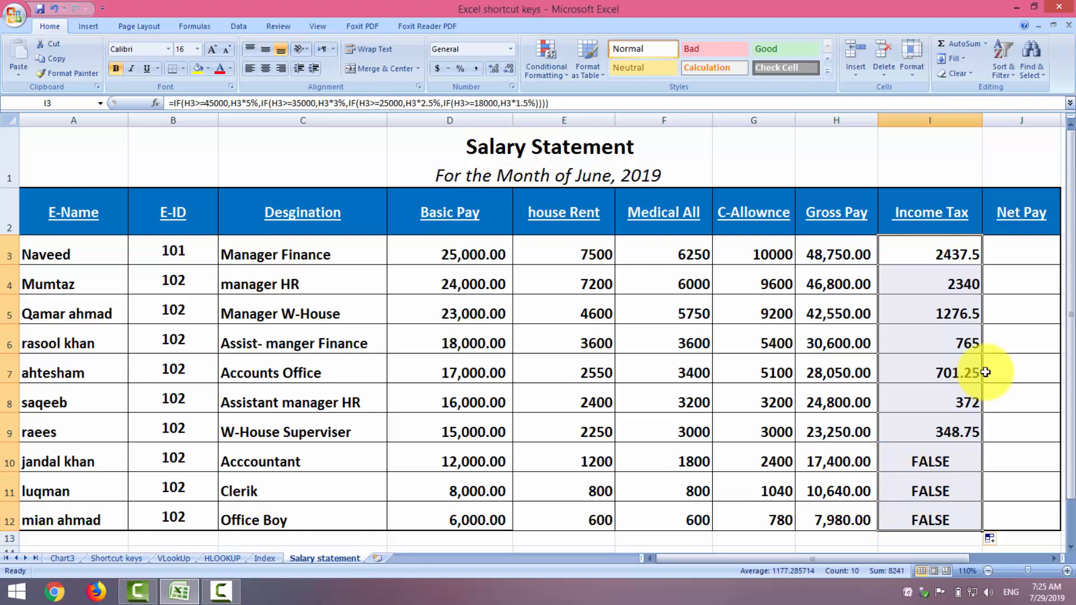
Enter the formula =H3-I3 in J3 to calculate the first employee's Net Pay.
click(1001, 257)
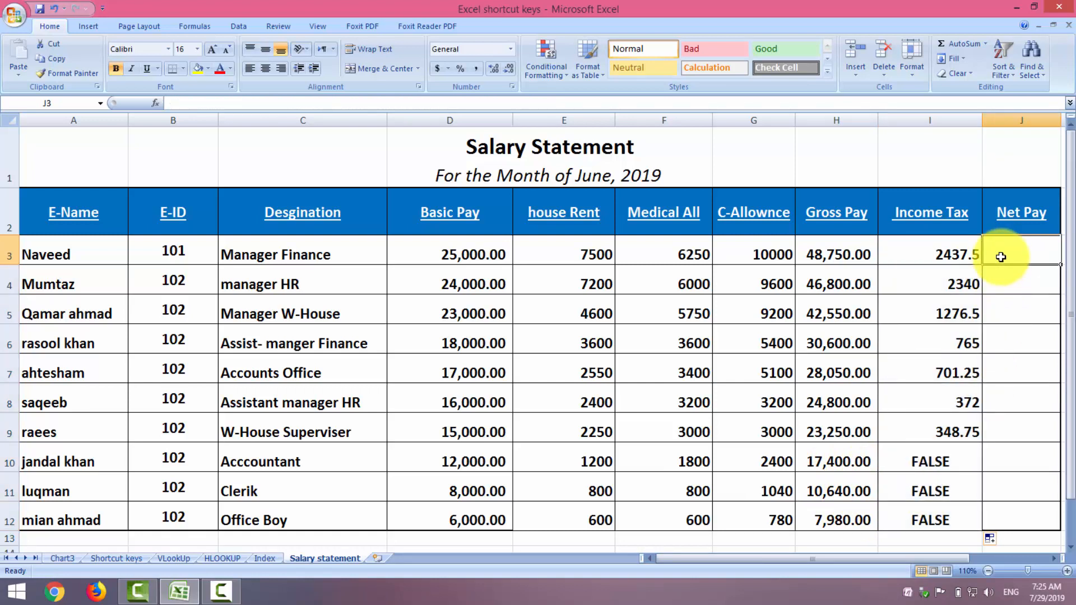
text(=)
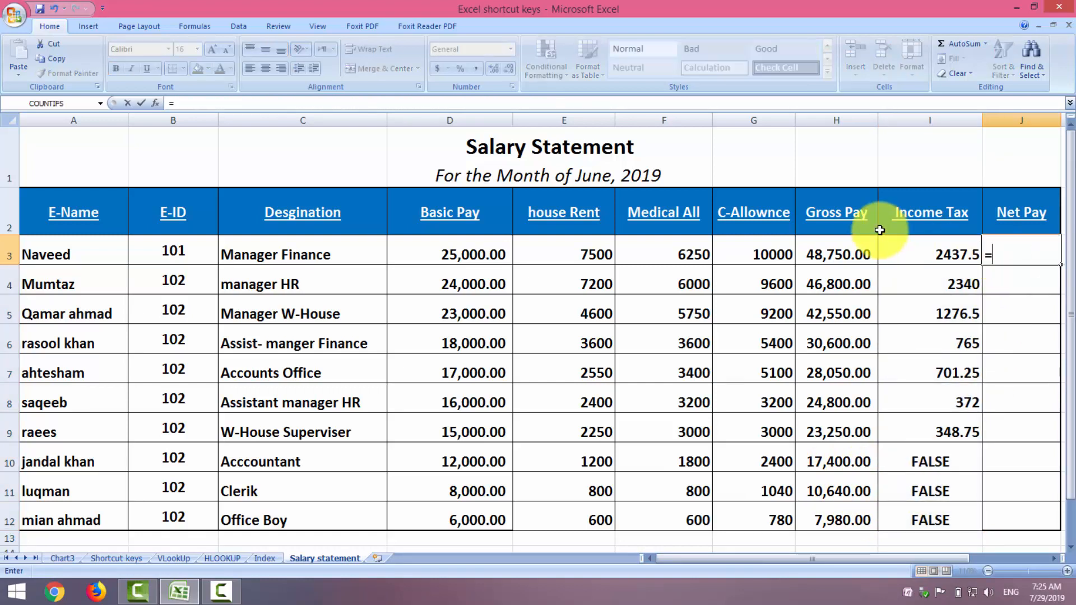
click(847, 252)
text(-)
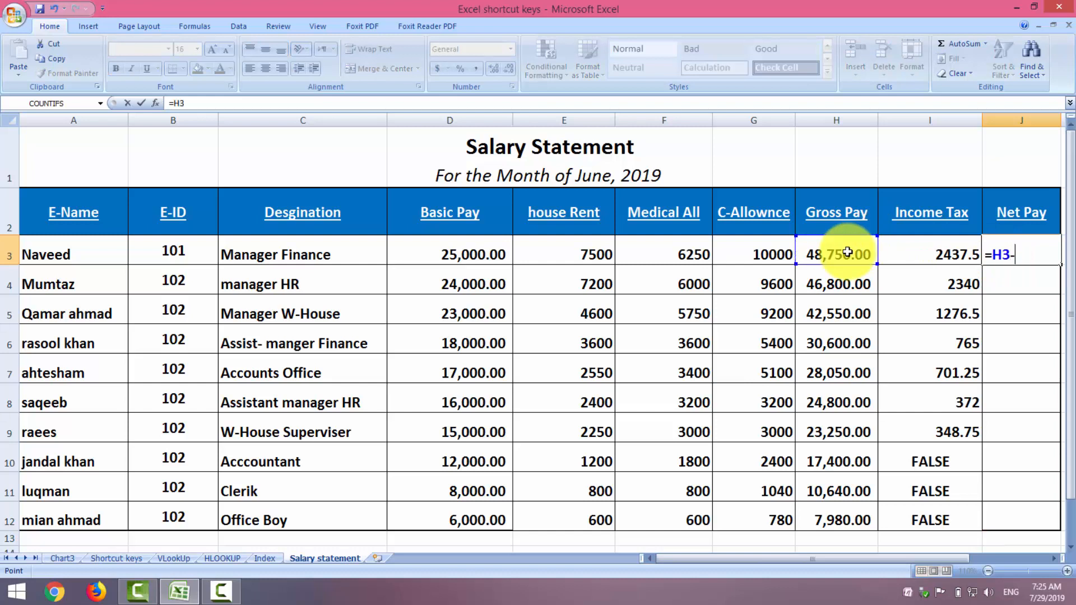
click(932, 250)
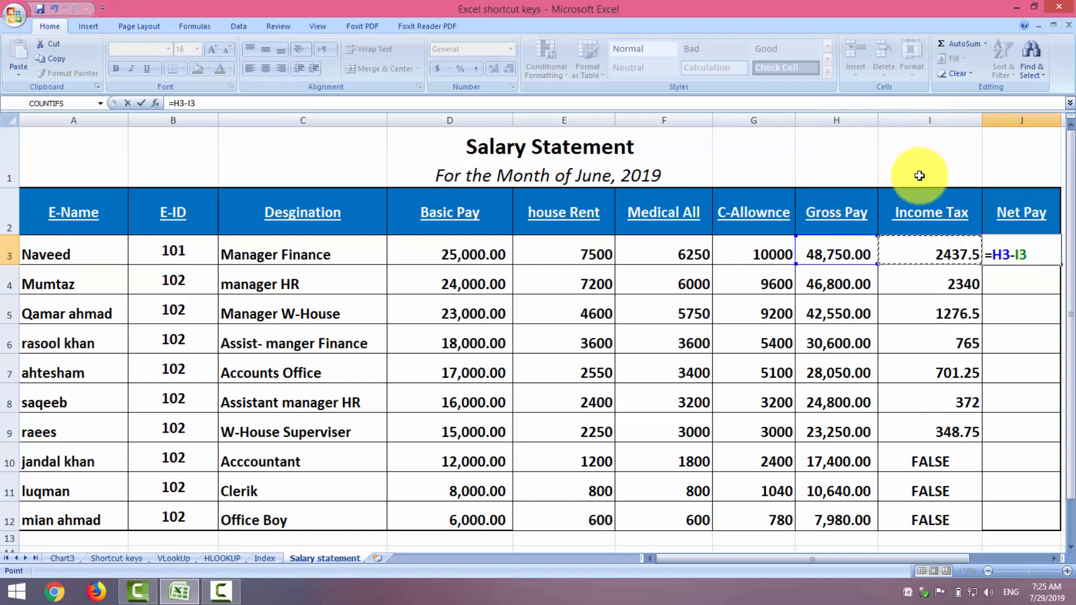
key(Return)
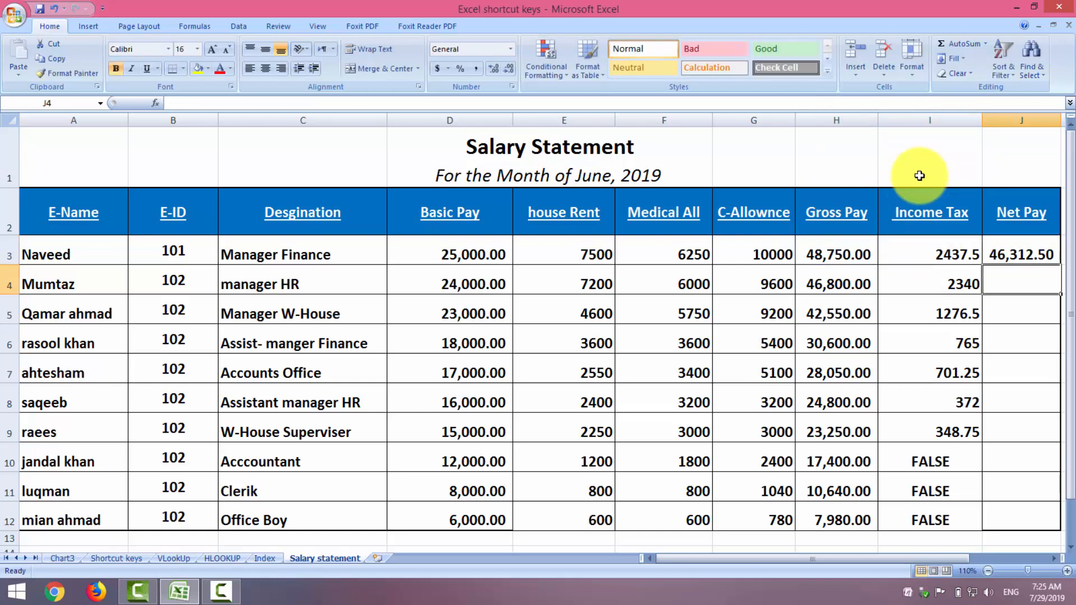
Fill the J3 Net Pay formula down the column through J12.
click(1035, 252)
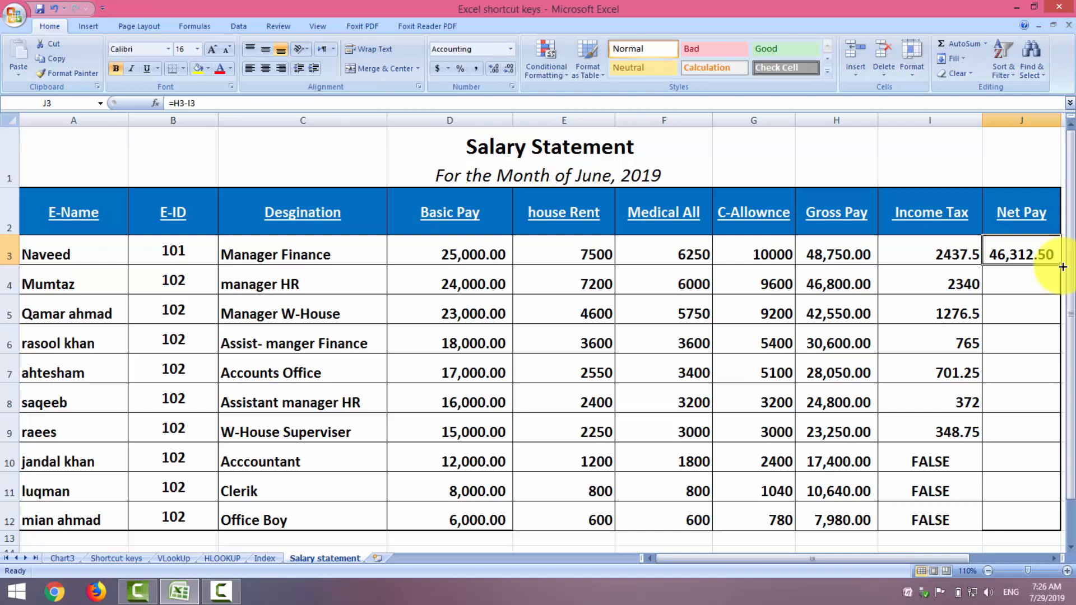
drag(1062, 266, 1063, 266)
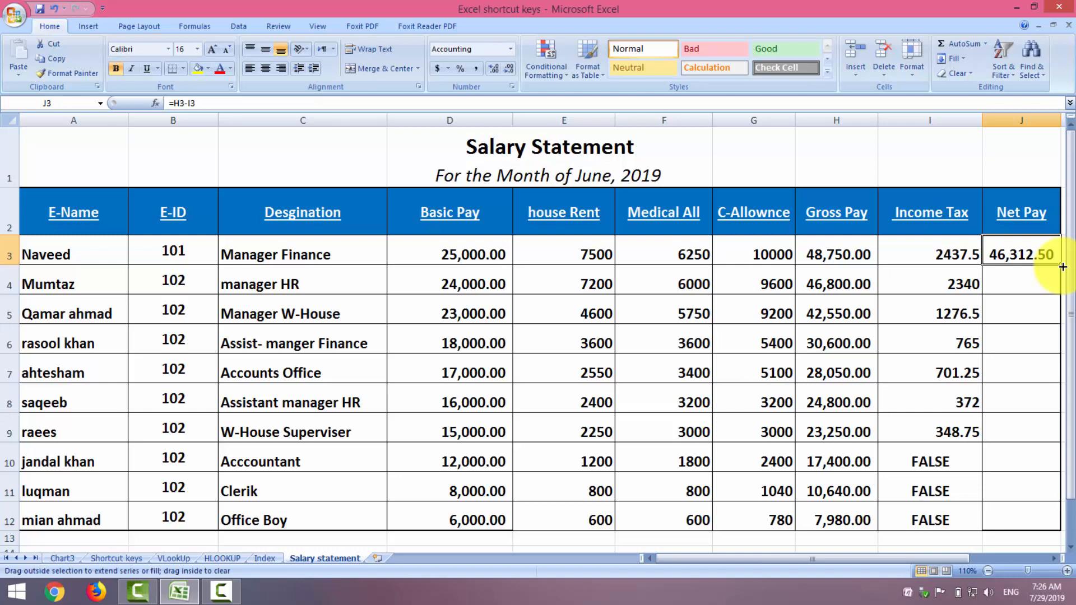
drag(1063, 267, 1054, 520)
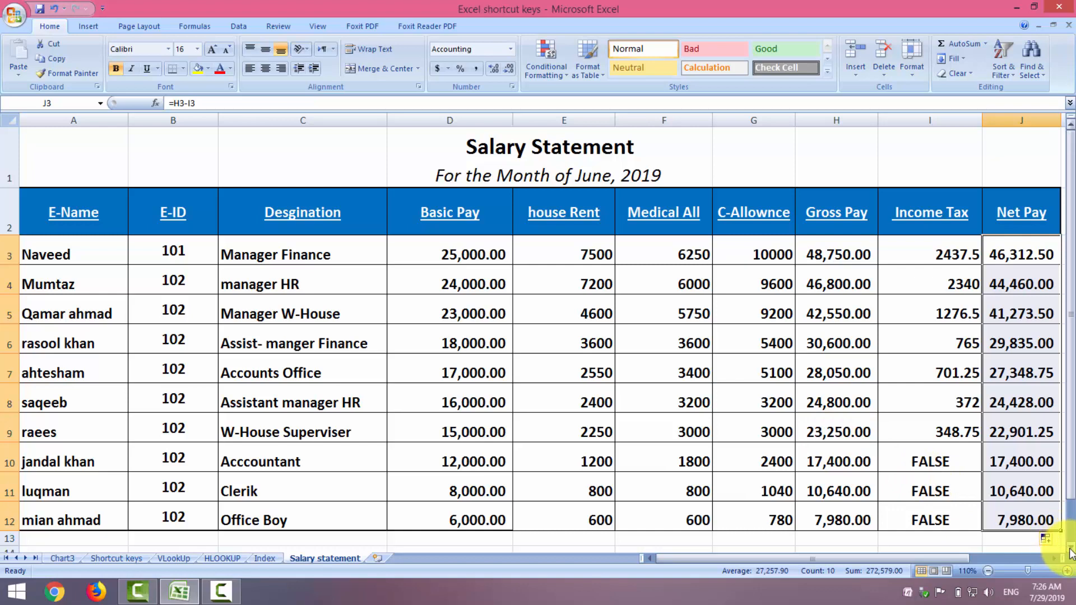
Merge and center cells I14:J14 below the table and enter "Finance manager" in them.
scroll(1070, 553, down, 3)
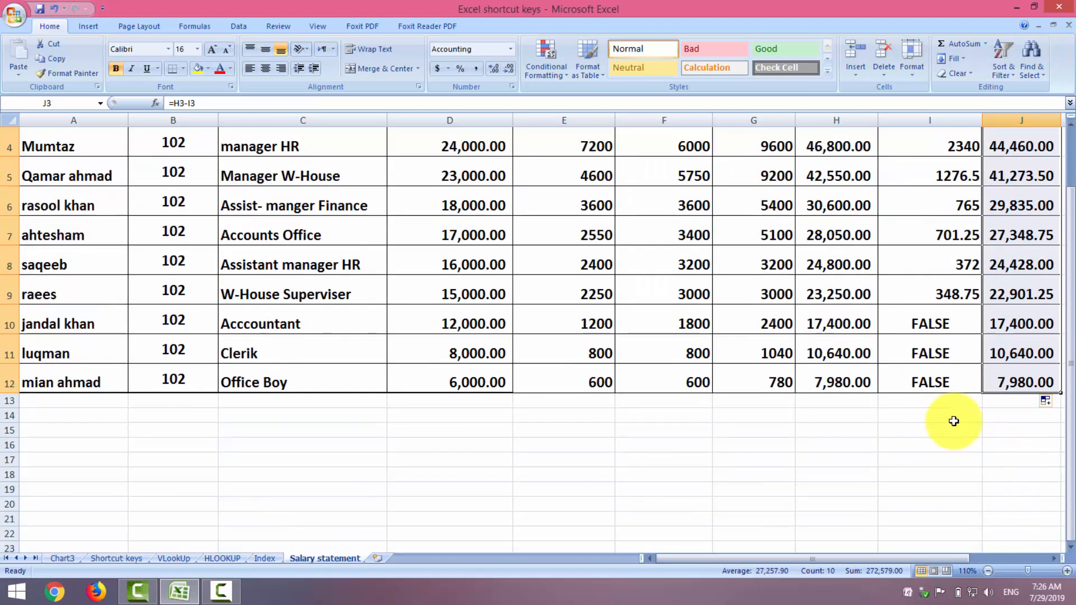
click(941, 417)
drag(942, 417, 996, 413)
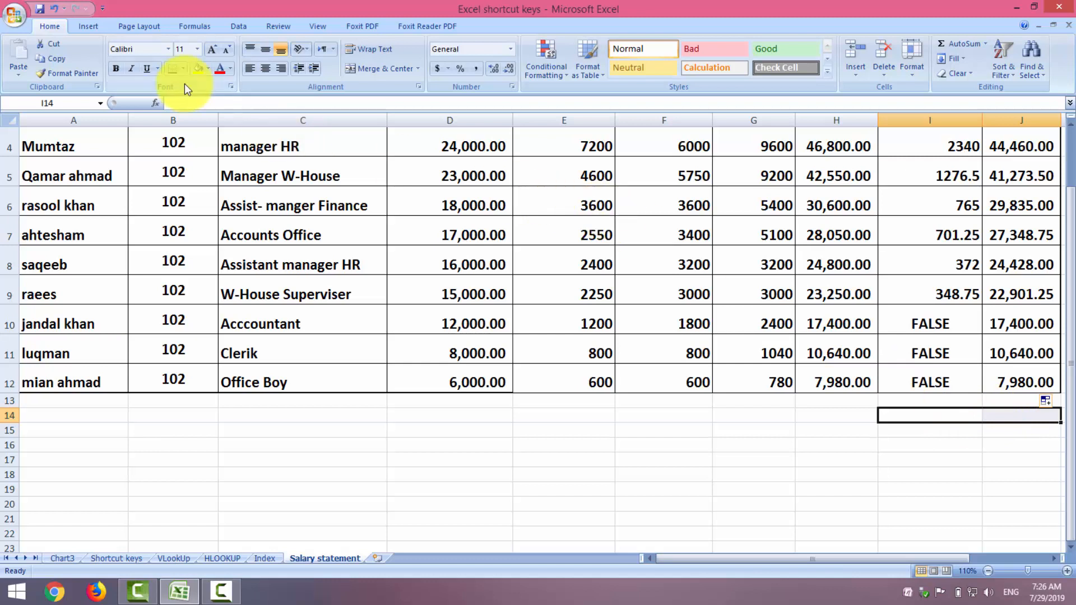
click(379, 70)
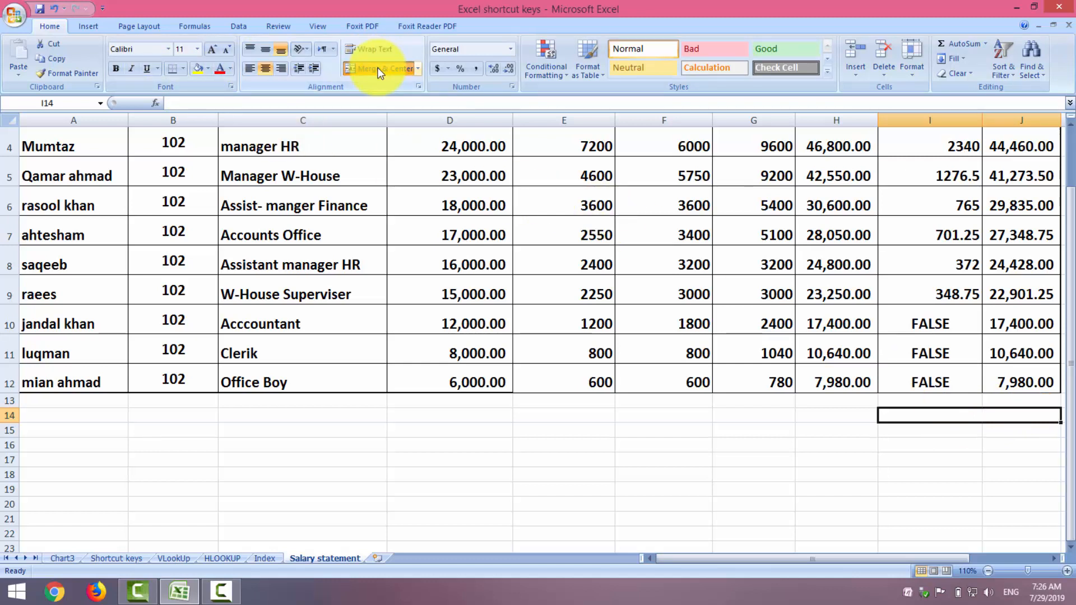
text(Finance manager)
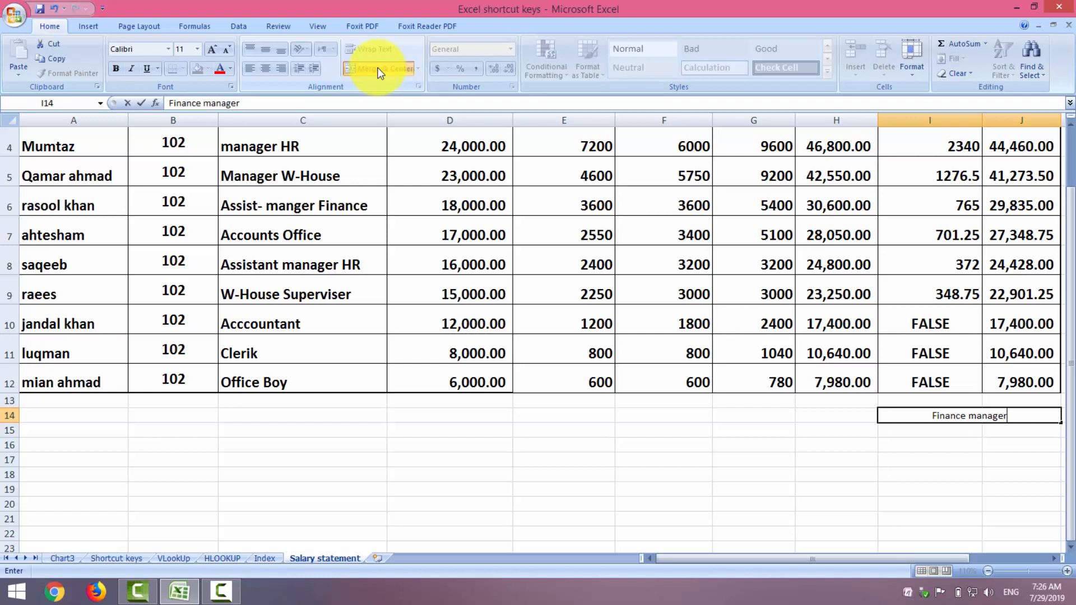
key(Return)
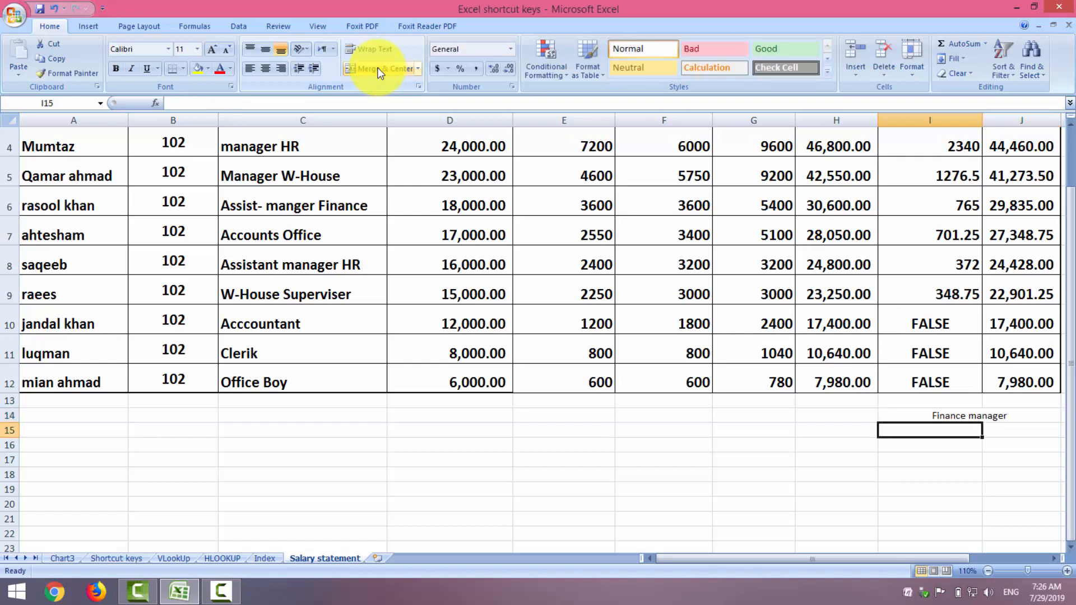
Format the "Finance manager" text as bold and underlined with font size 20.
click(929, 414)
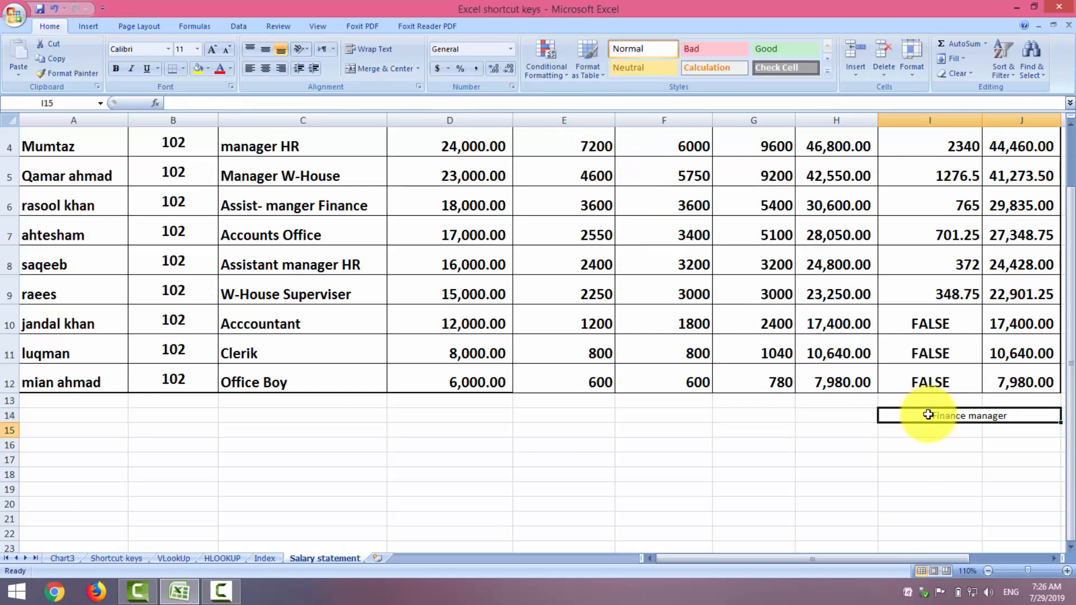
click(120, 71)
click(219, 51)
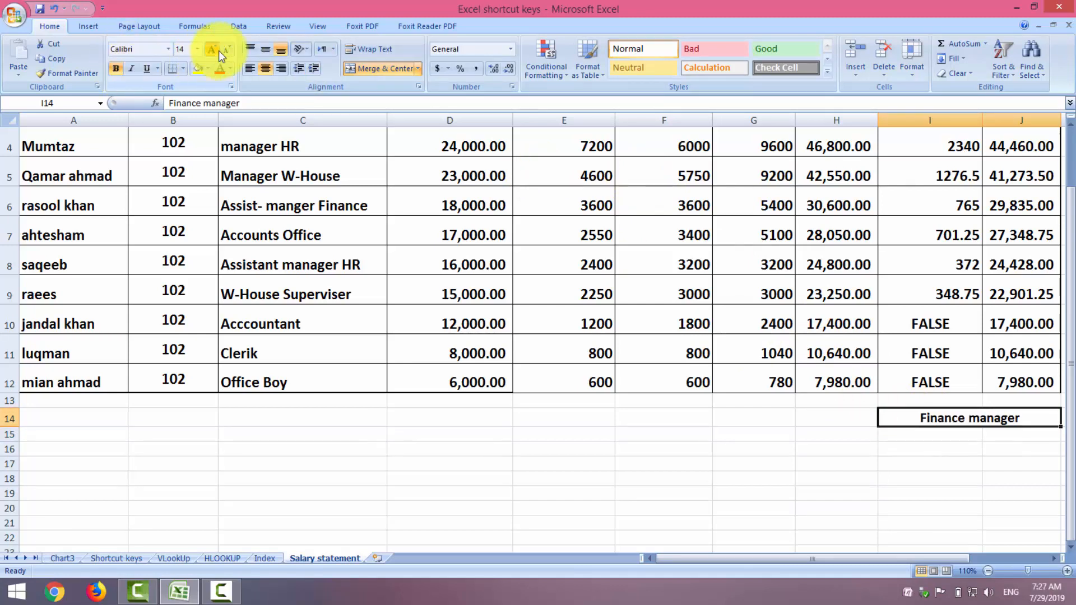
click(218, 50)
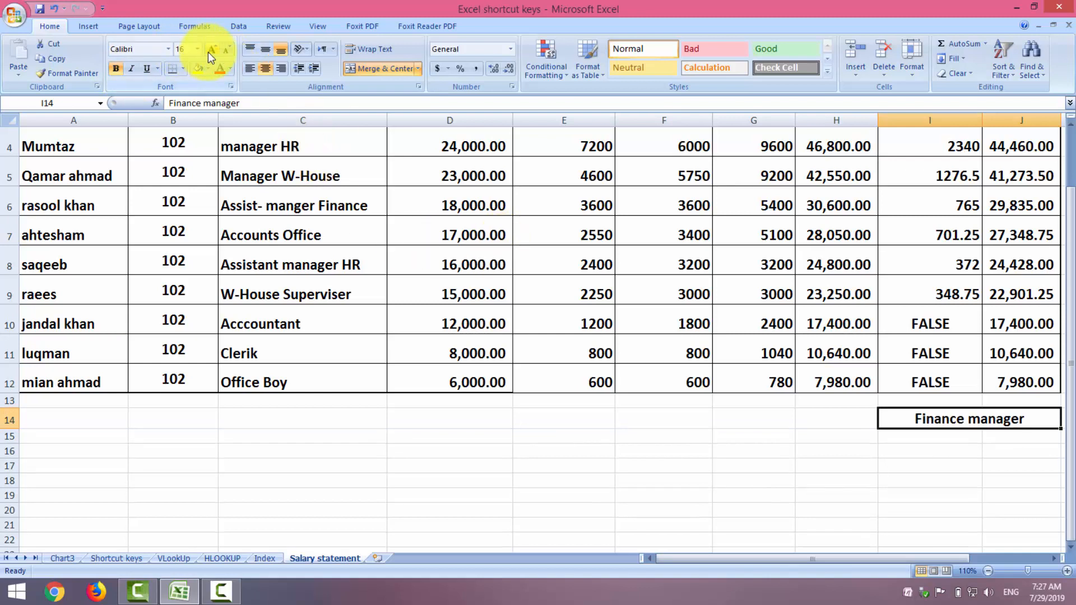
click(208, 51)
click(208, 51)
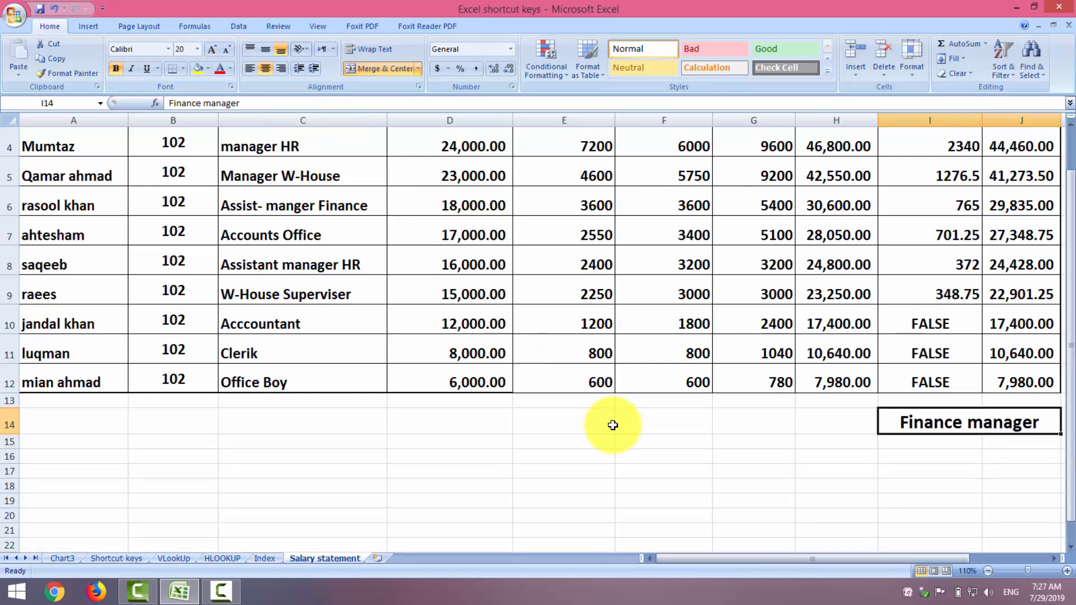
click(147, 69)
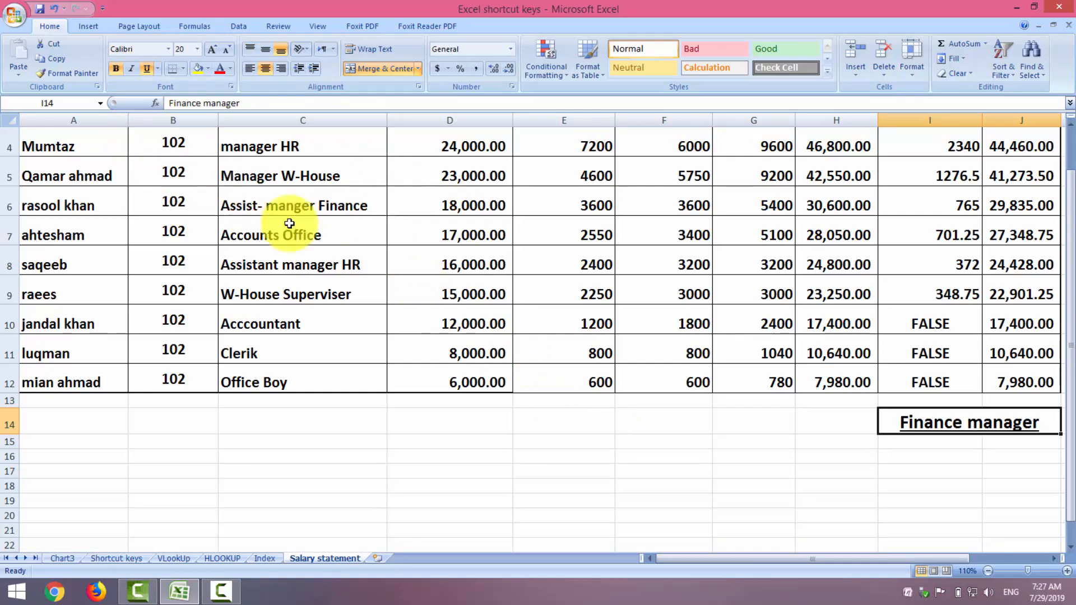
click(612, 457)
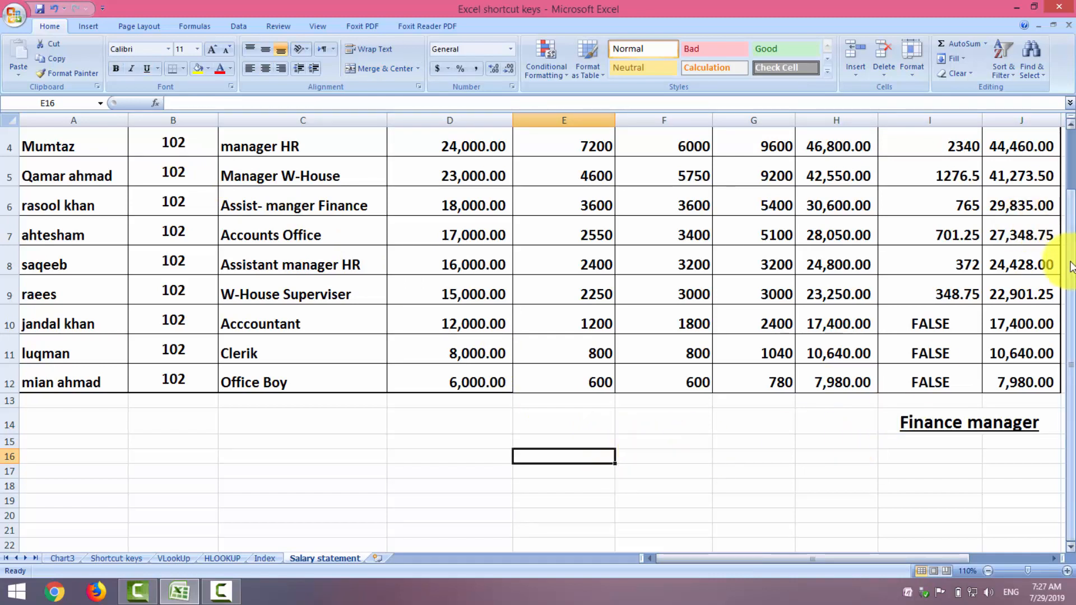
Insert a new row at row 13, directly beneath the Office Boy's row.
mouse_move(1071, 267)
mouse_down()
mouse_move(1071, 234)
mouse_move(1072, 251)
mouse_up()
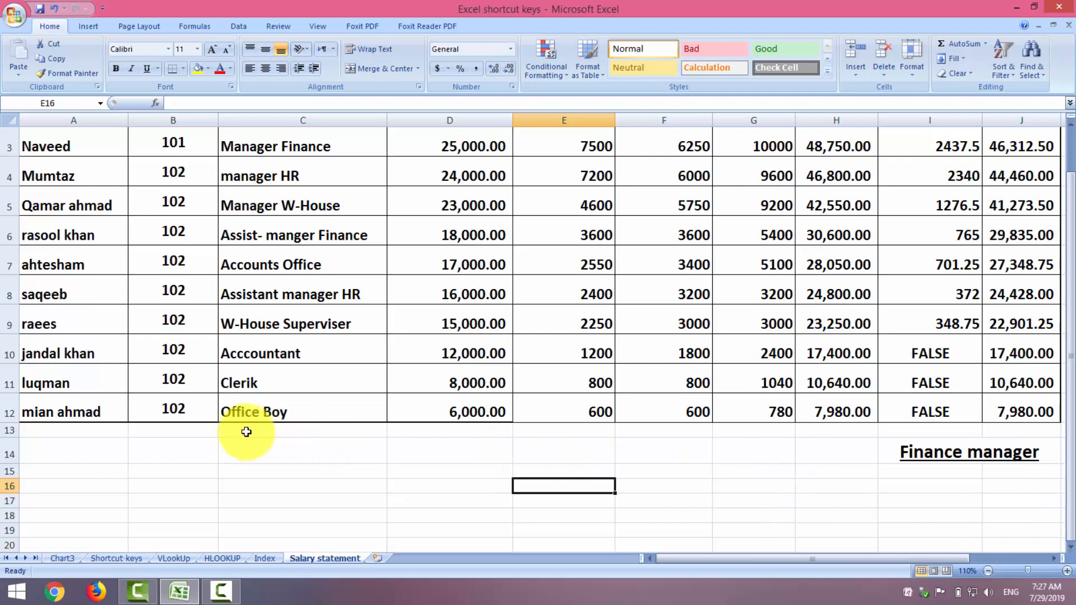
click(5, 430)
right_click(5, 430)
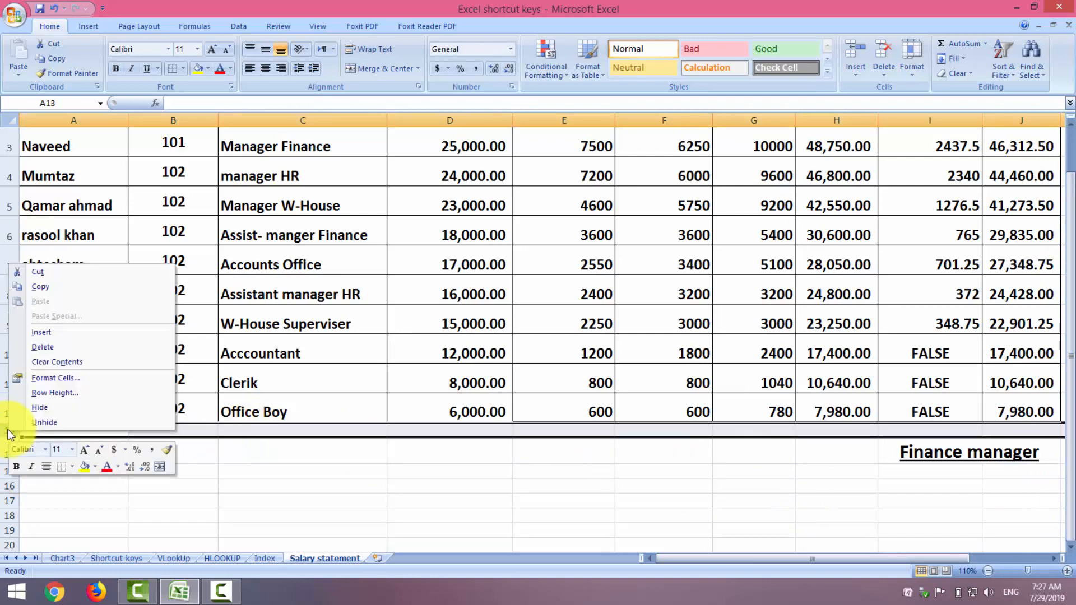
click(32, 333)
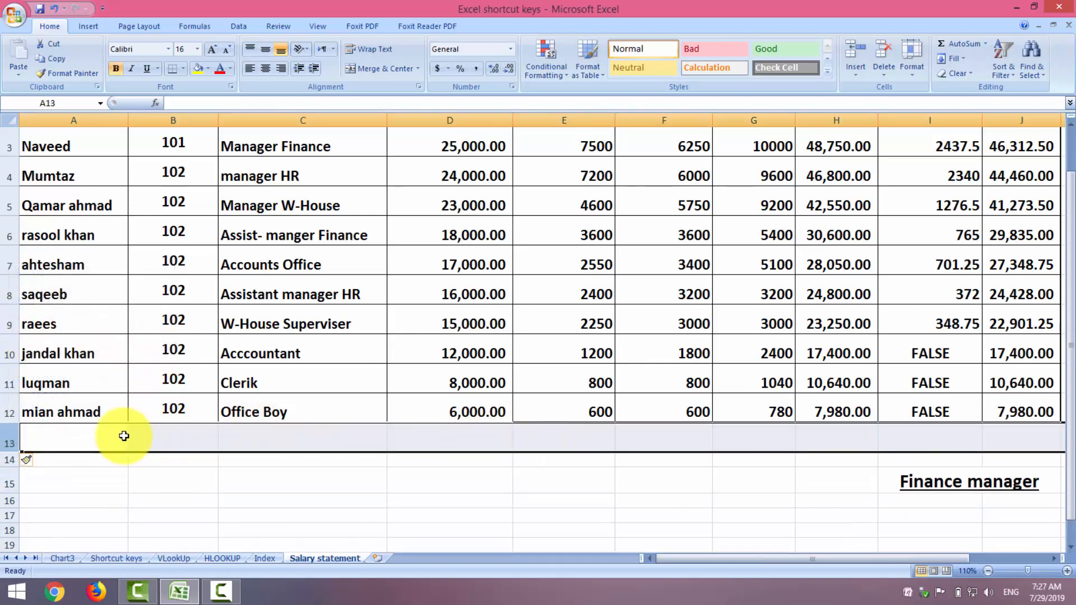
Merge and center cells A13:C13 and enter the label "Total".
click(152, 437)
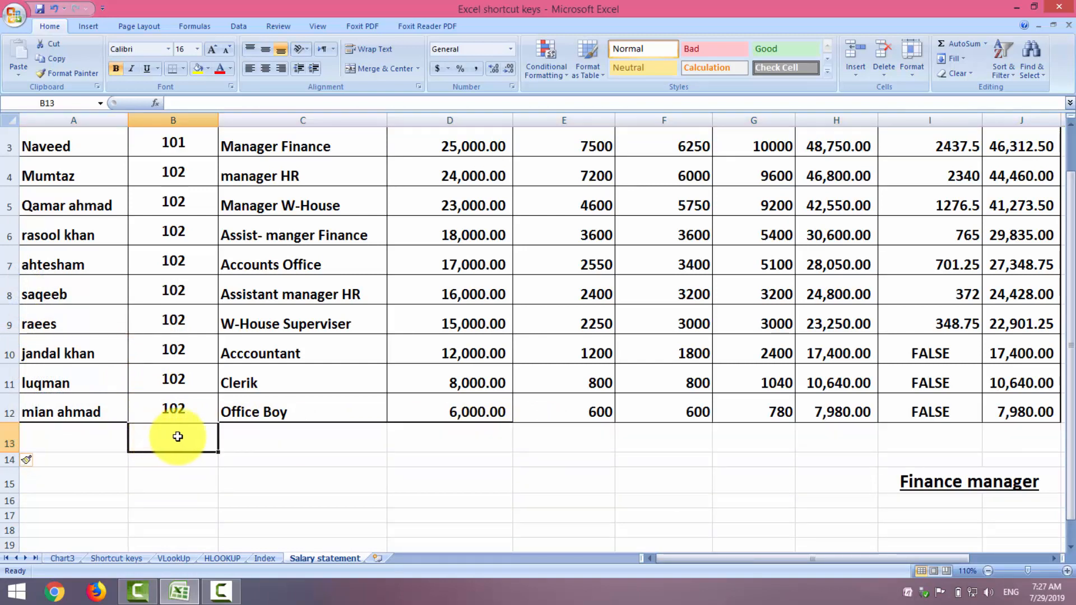
drag(84, 435, 297, 427)
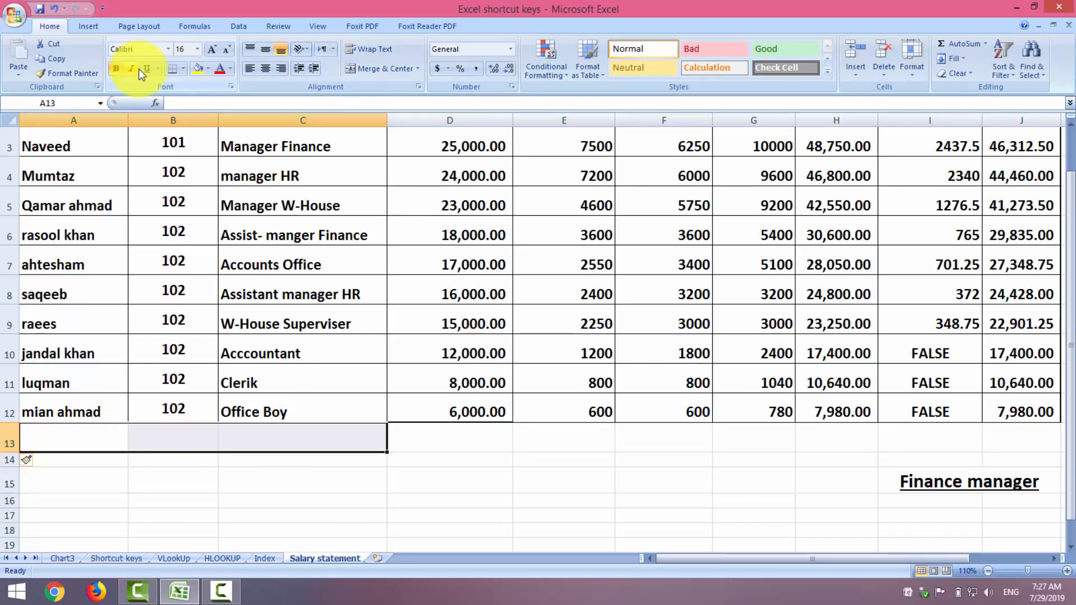
click(348, 70)
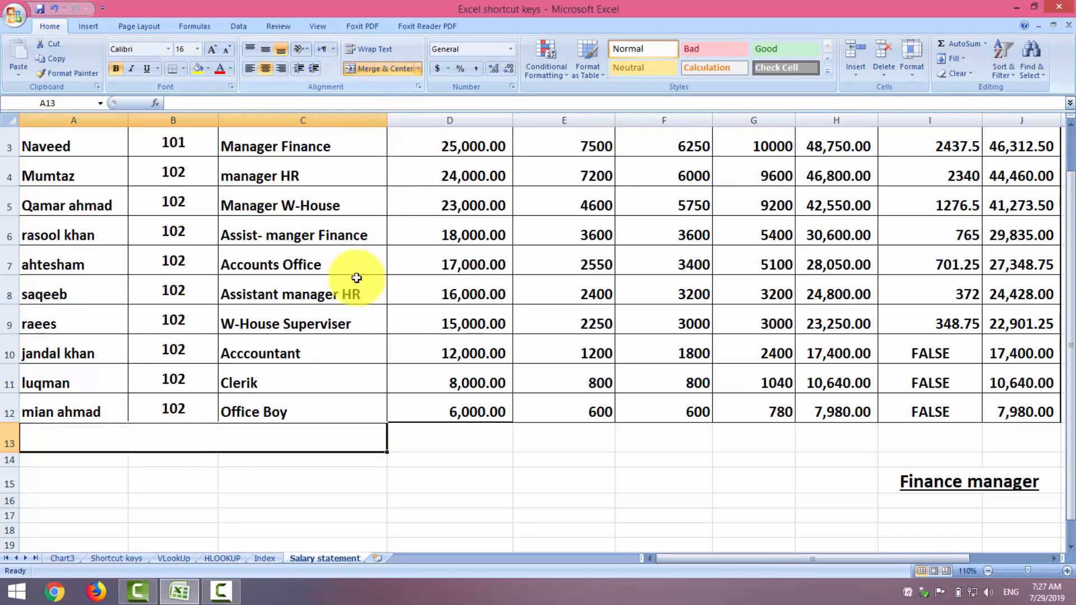
text(Tot)
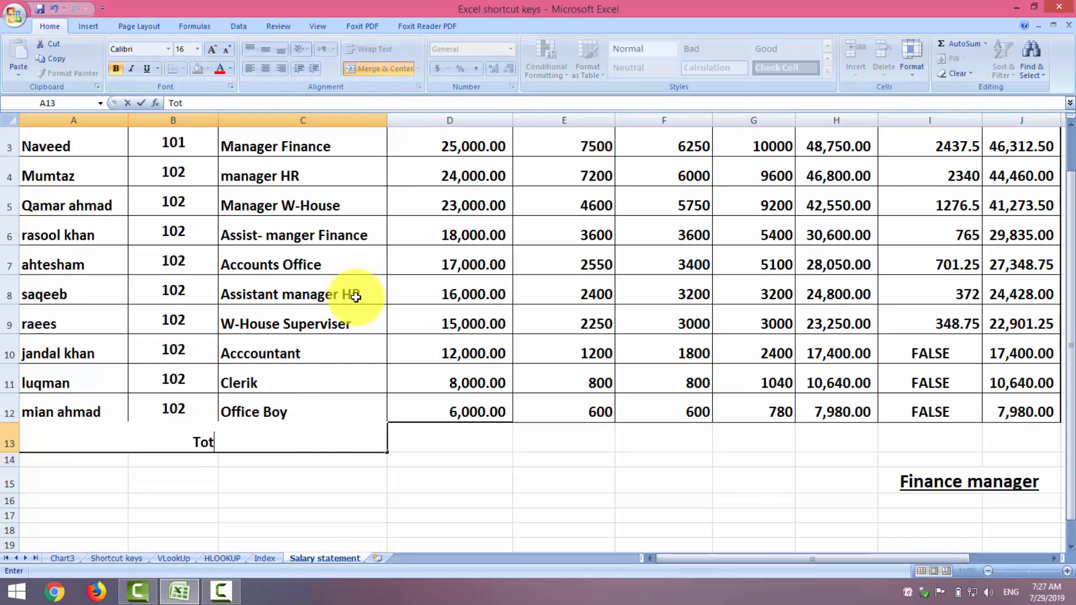
text(al)
key(Tab)
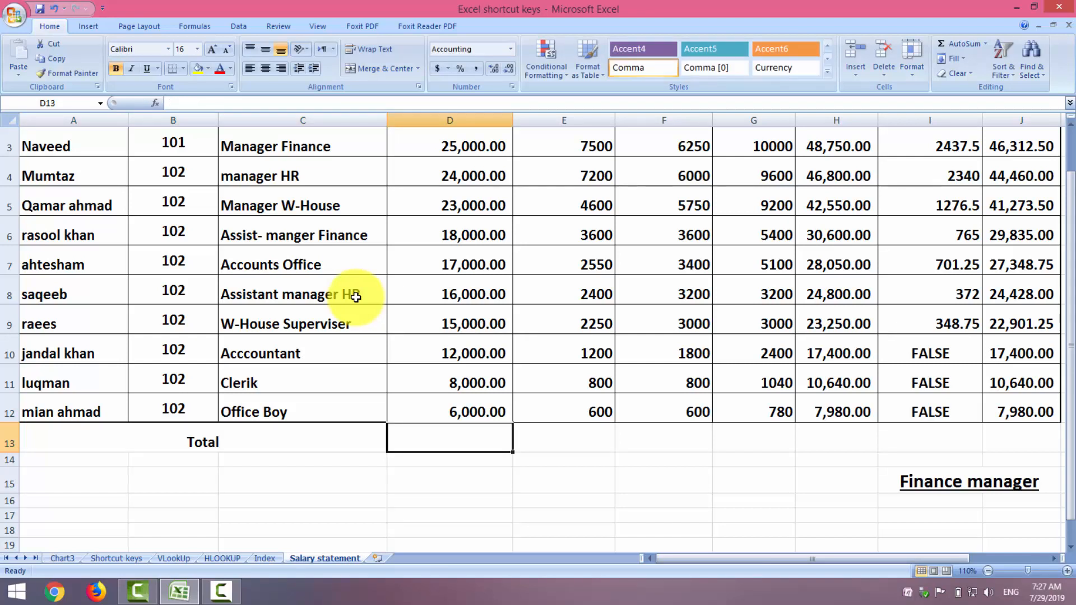
Total the Basic Pay column in D13 with =SUM(D3:D12) and fill the formula across through J13.
key(alt+equal)
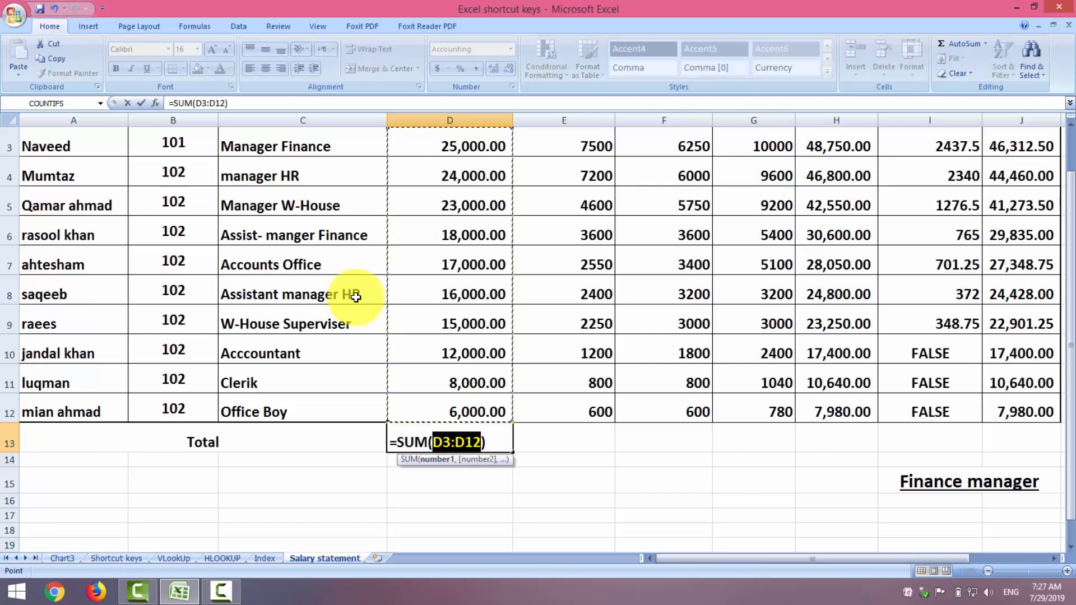
key(Return)
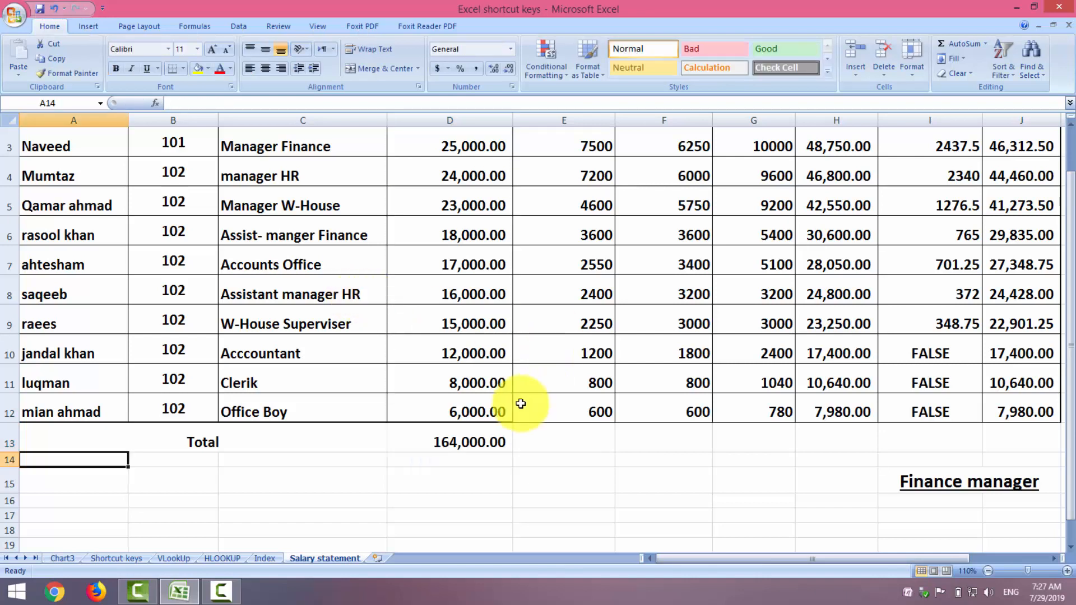
click(482, 428)
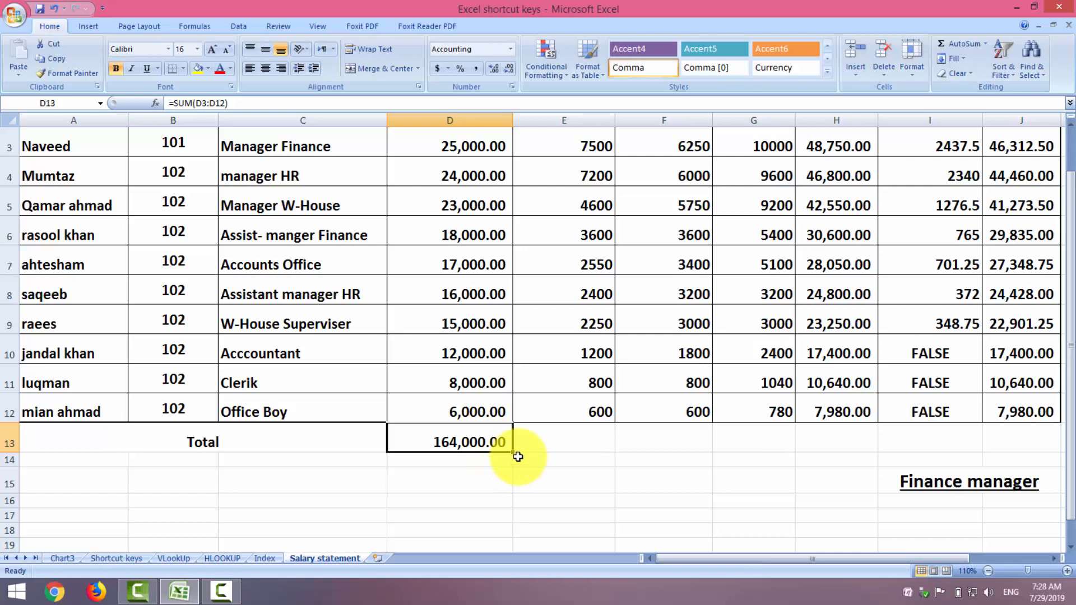
drag(513, 453, 1054, 449)
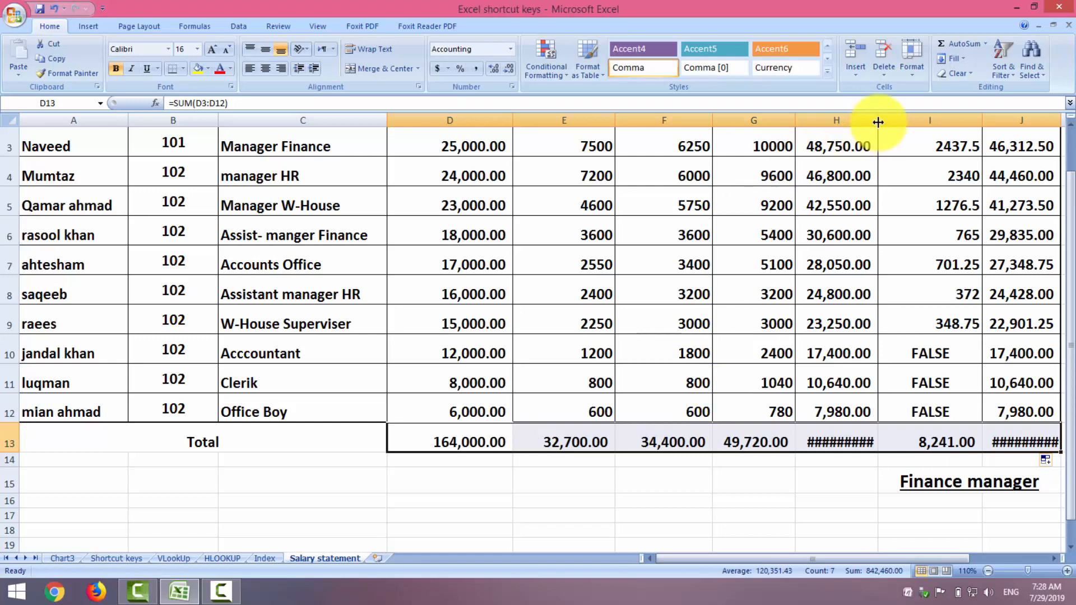
Widen the Gross Pay column H and AutoFit the Net Pay column J so their totals fit.
drag(879, 120, 885, 120)
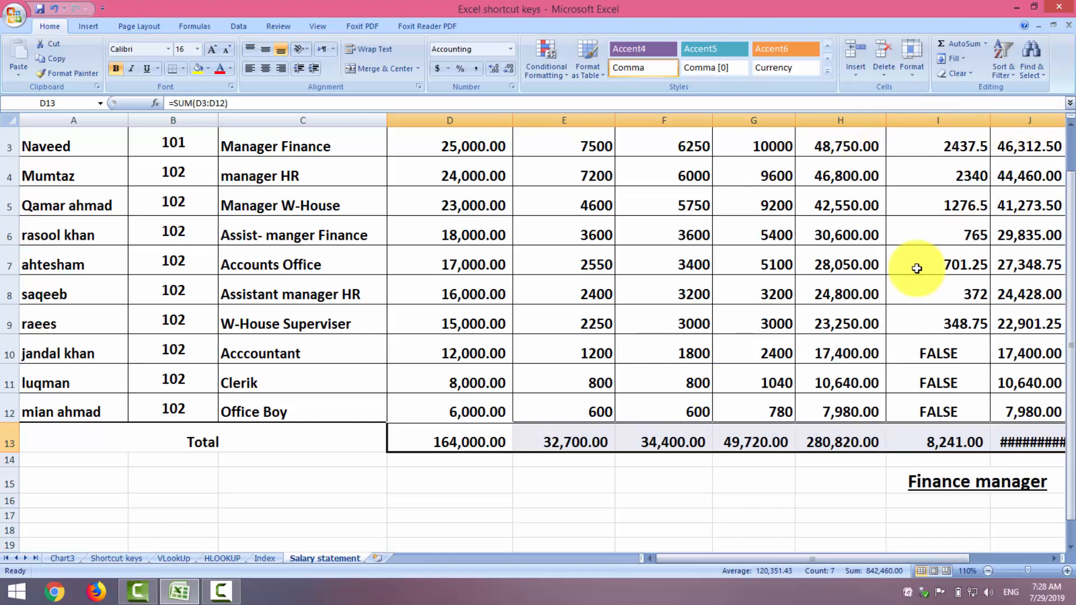
drag(730, 557, 776, 564)
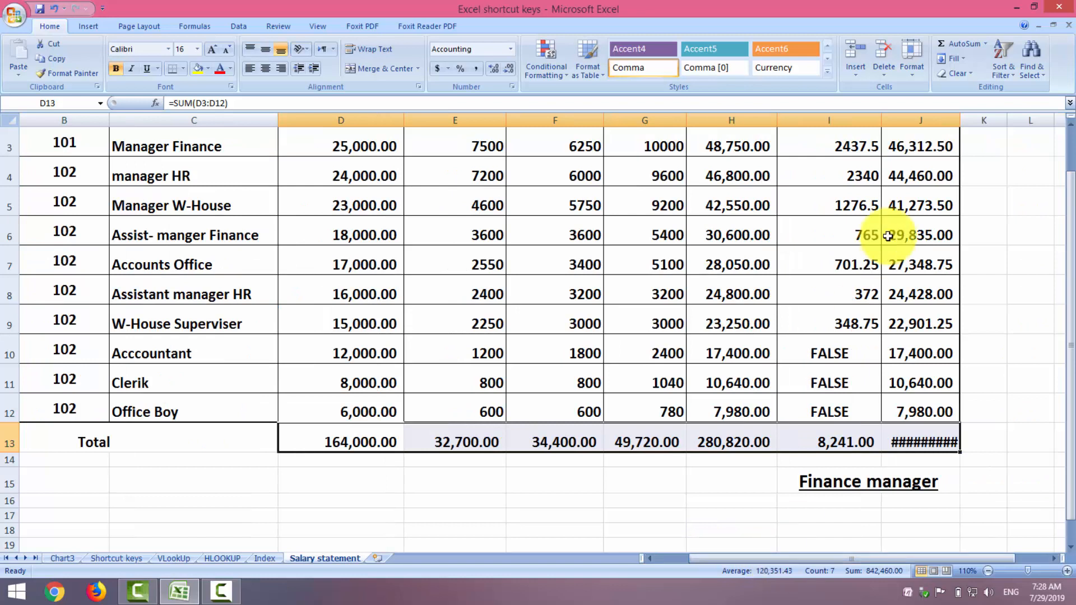
drag(959, 119, 959, 119)
double_click(959, 120)
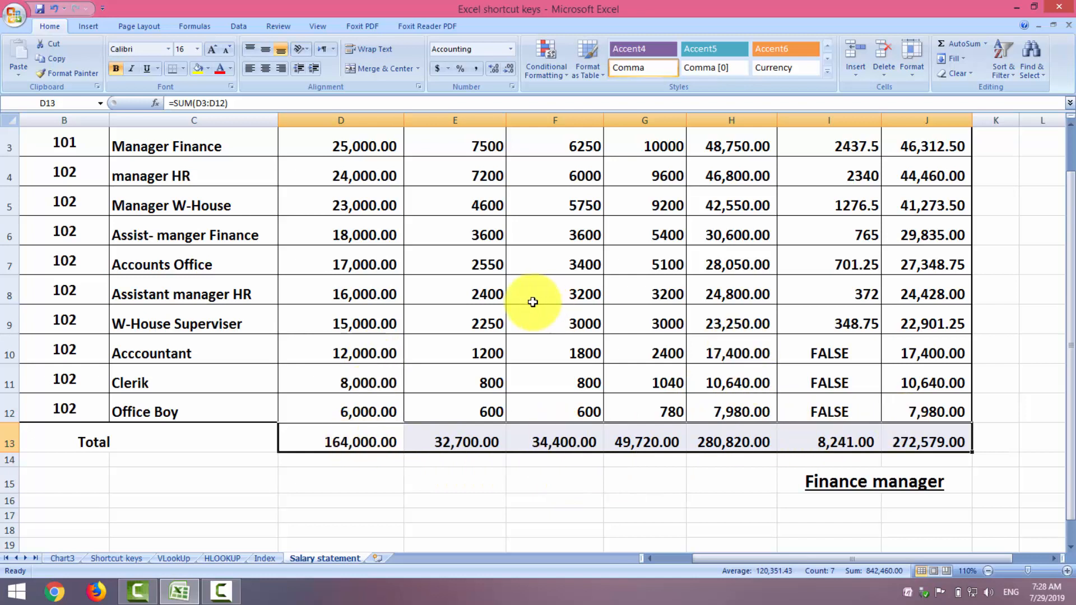
Apply all borders plus a thick box border to the Total row, A13:J13.
click(188, 439)
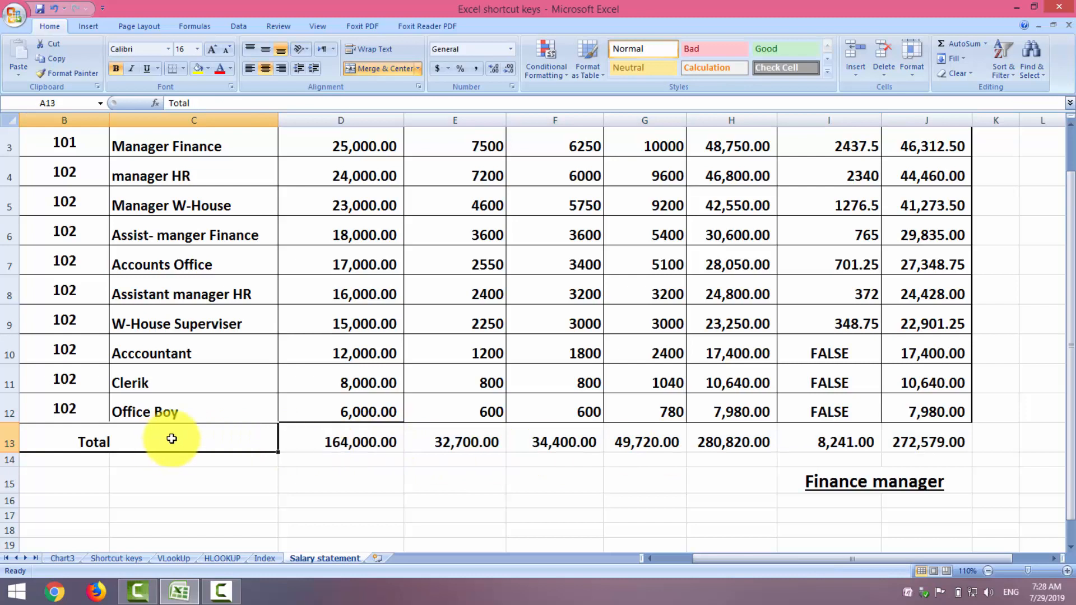
drag(173, 439, 932, 440)
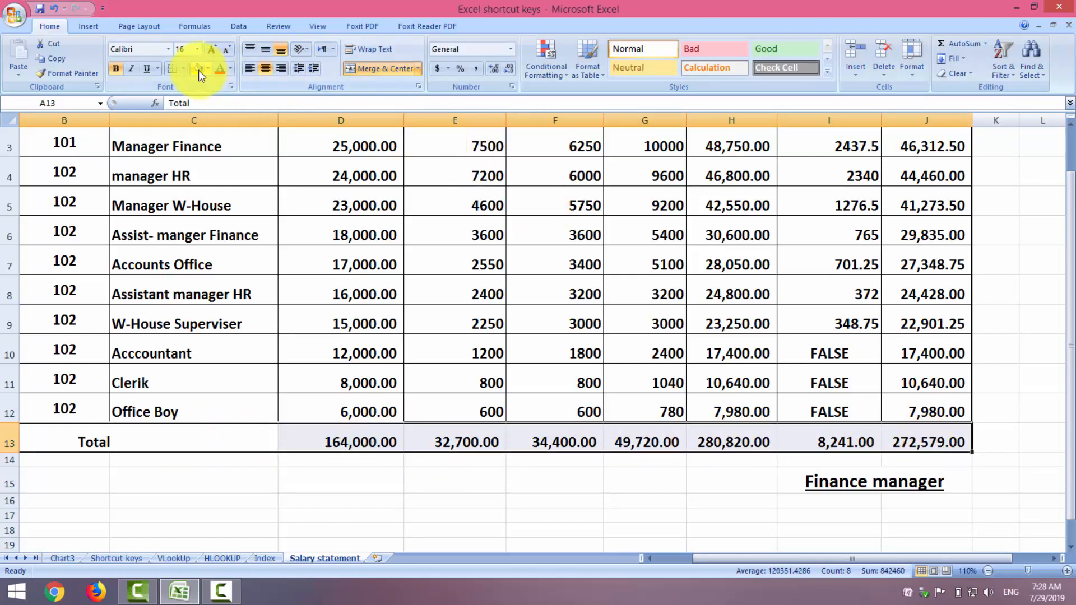
click(184, 69)
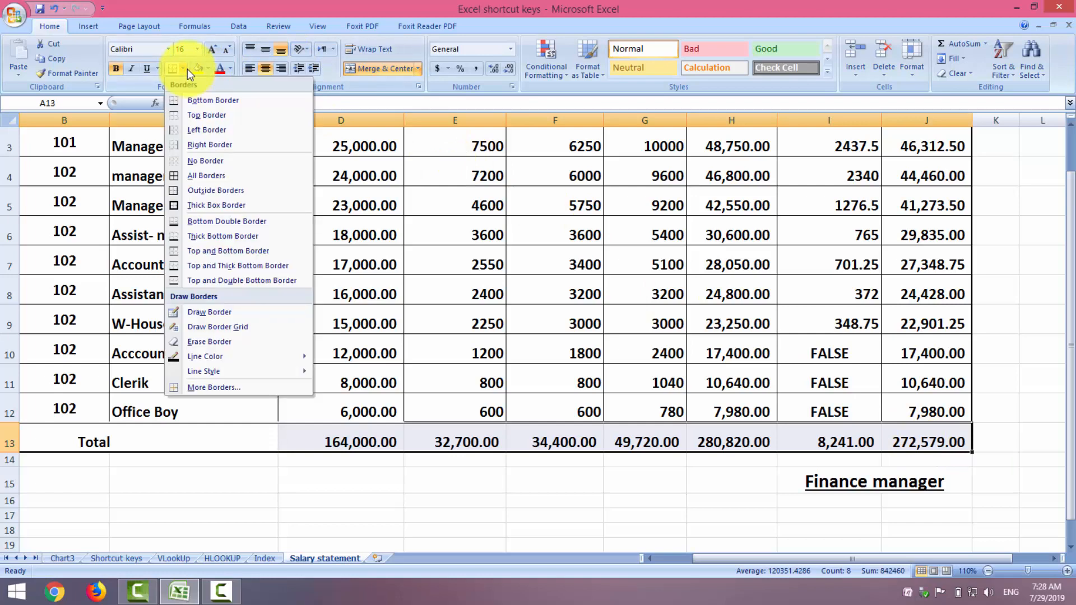
click(190, 174)
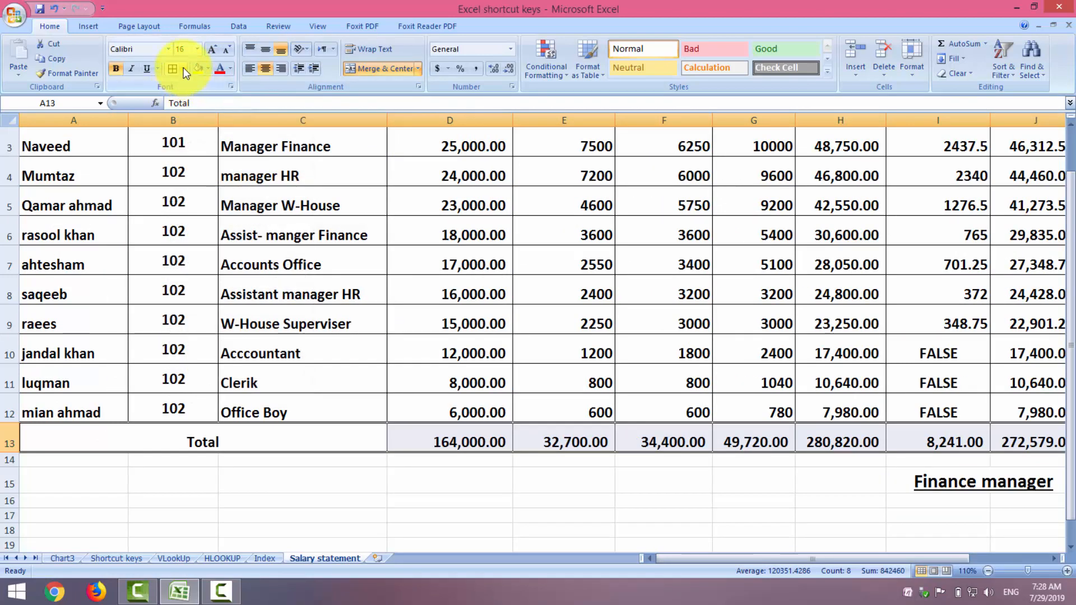
click(183, 67)
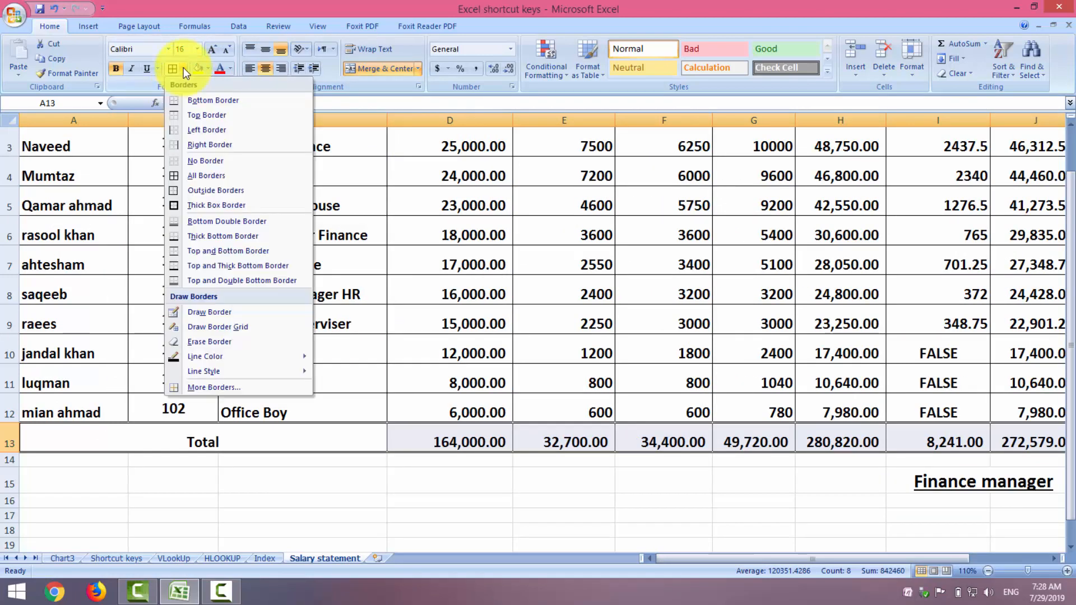
click(181, 208)
click(525, 529)
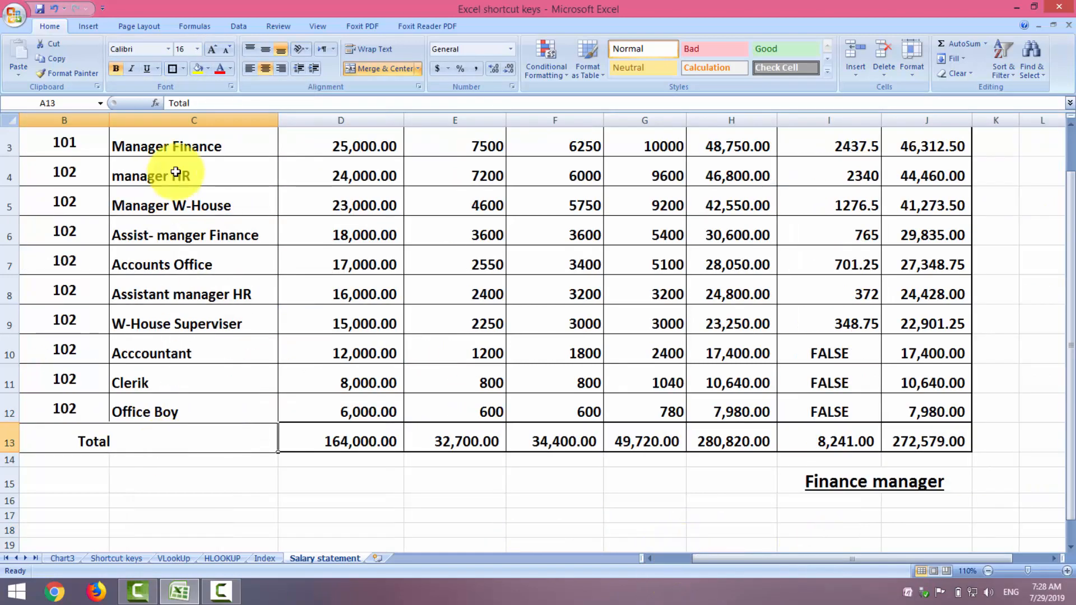
Increase the font size of the "Total" label in A13 to 20.
click(210, 51)
click(208, 51)
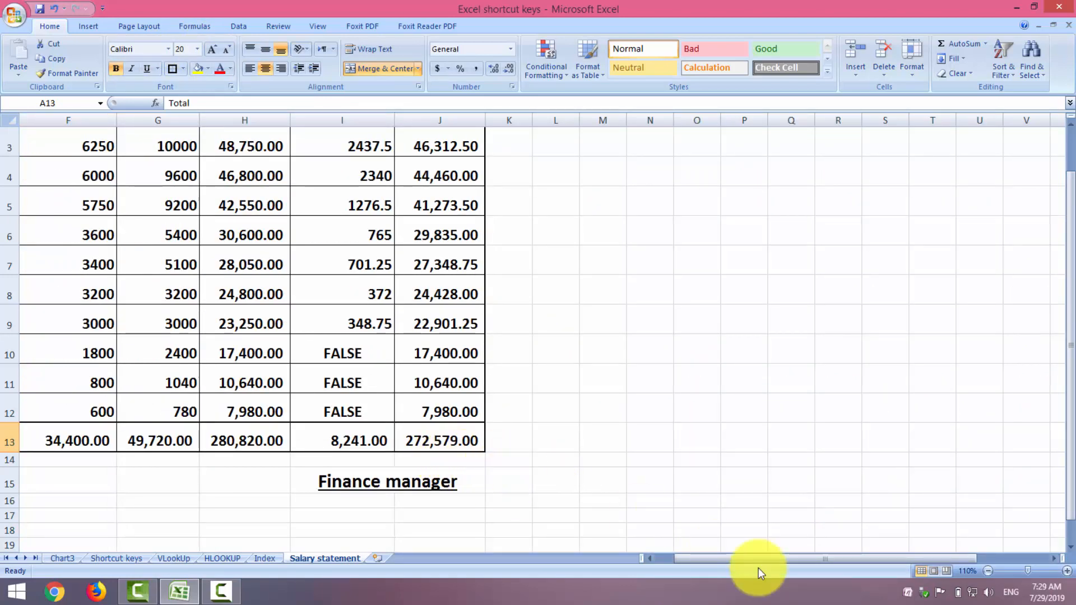
mouse_move(714, 558)
mouse_down()
mouse_move(692, 558)
mouse_move(731, 557)
mouse_up()
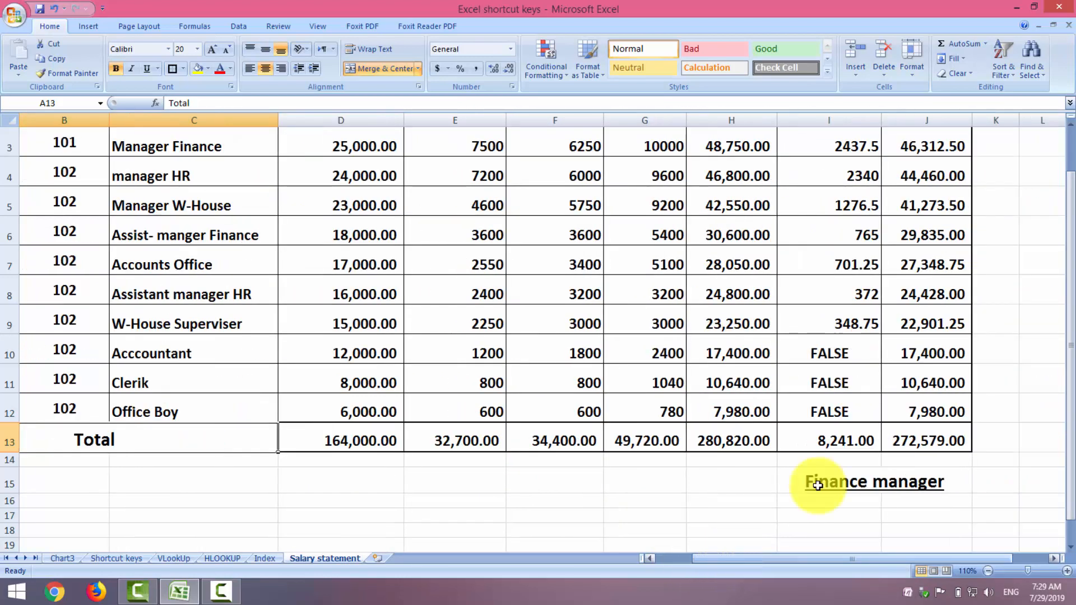
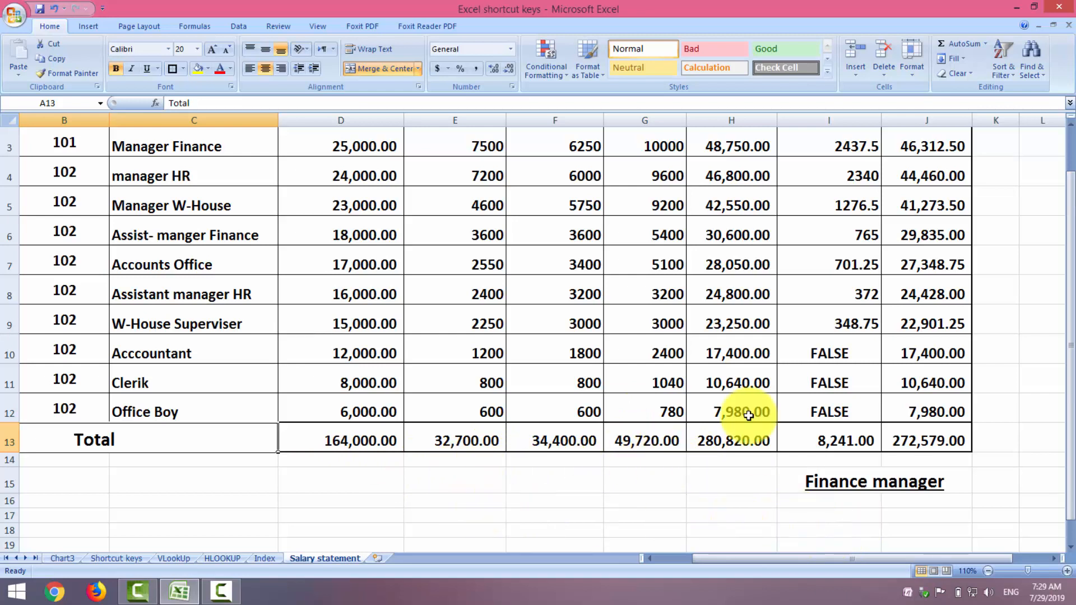
Open the print preview of the salary statement and check the page margins against the table.
click(1070, 150)
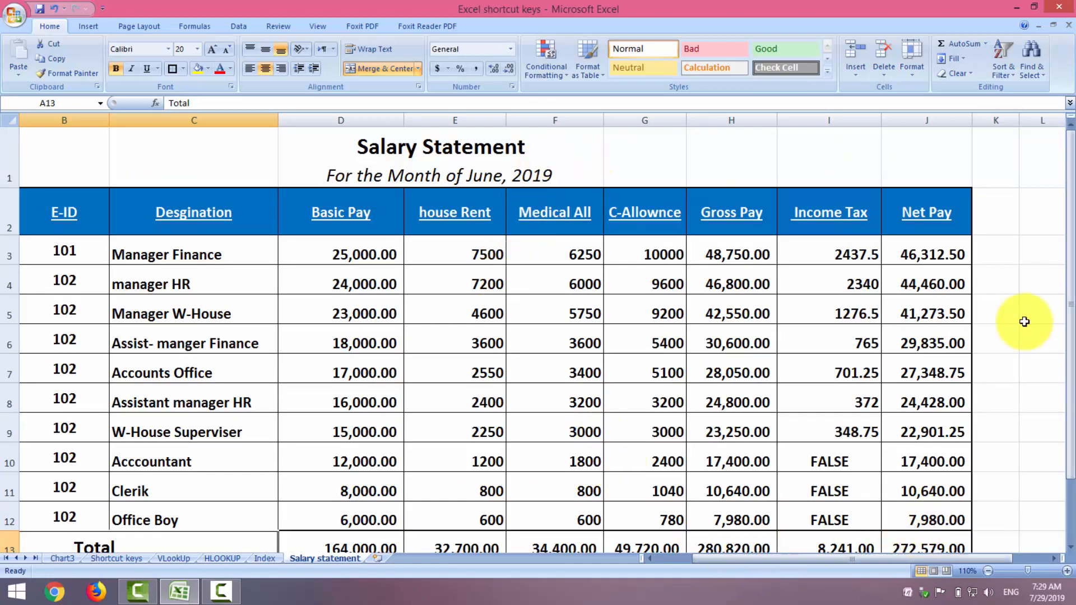
click(16, 19)
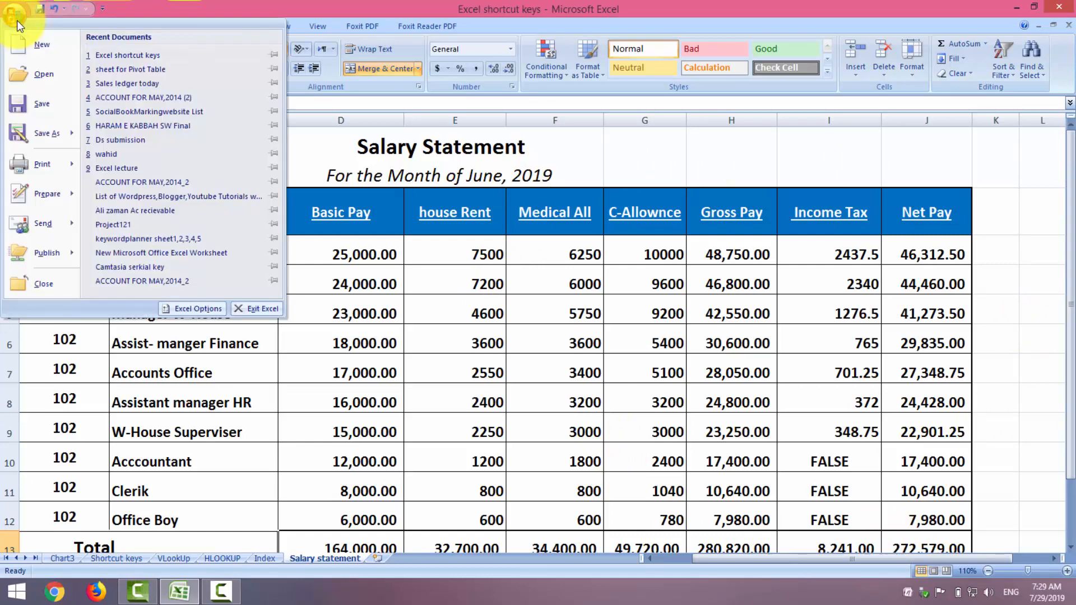
mouse_move(45, 170)
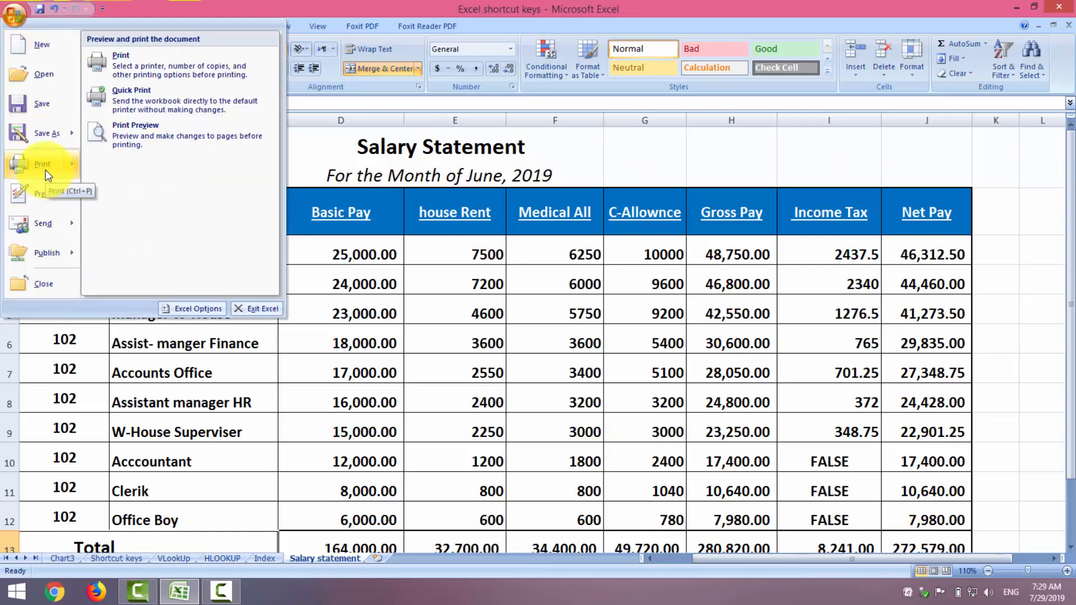
click(131, 147)
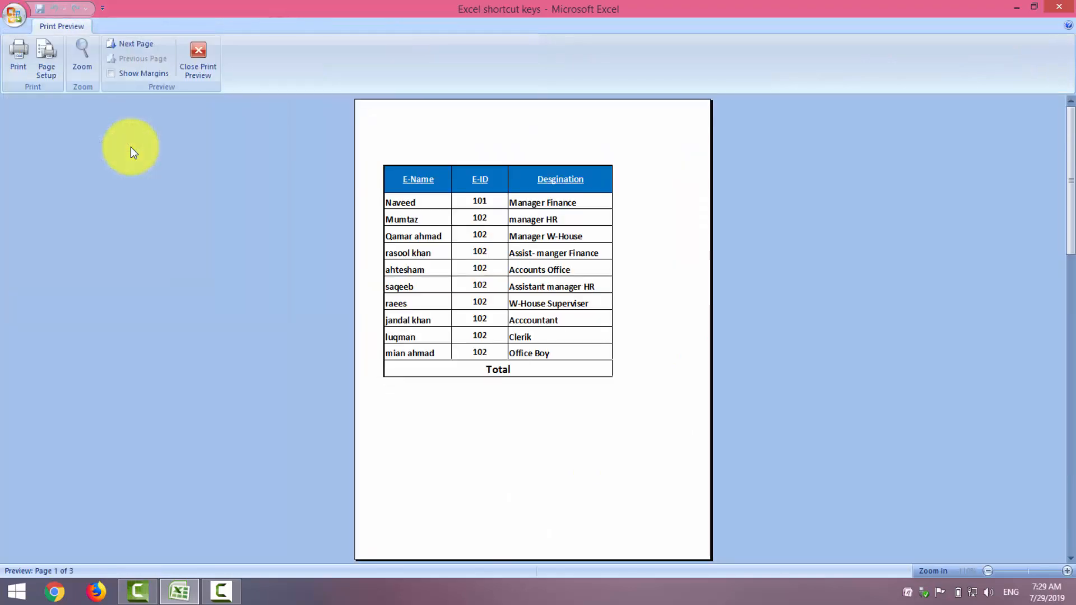
click(140, 73)
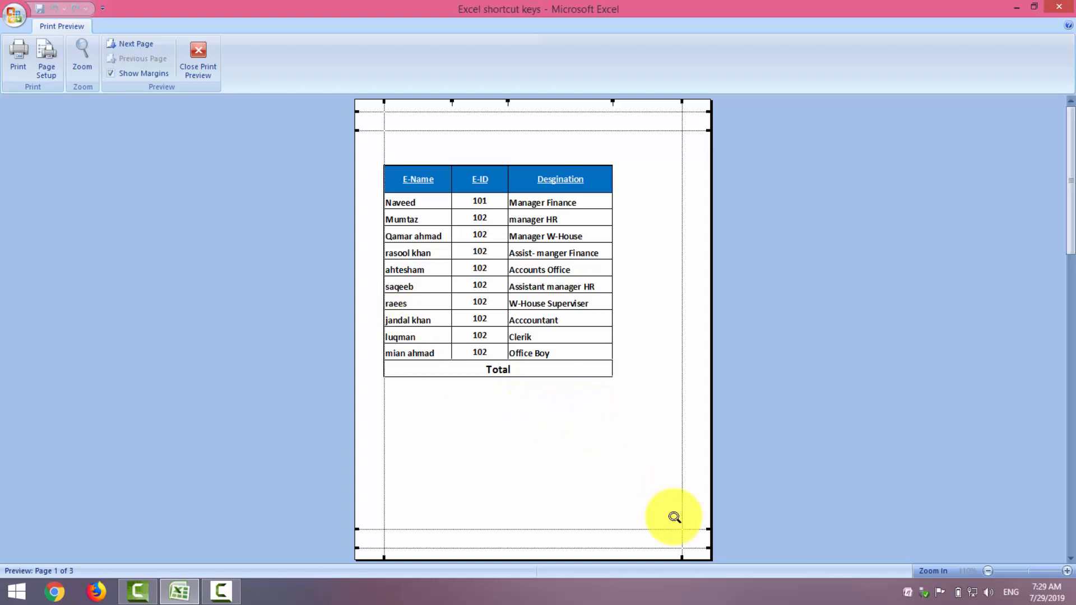
click(112, 73)
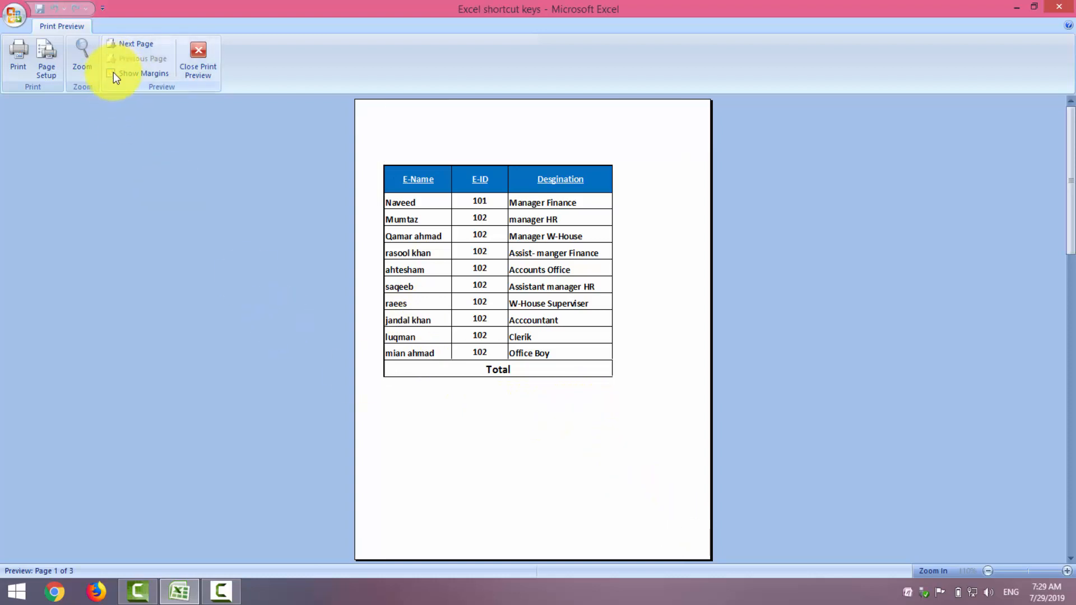
Set the page orientation to Landscape, show the margins in the preview and return to the sheet.
click(52, 70)
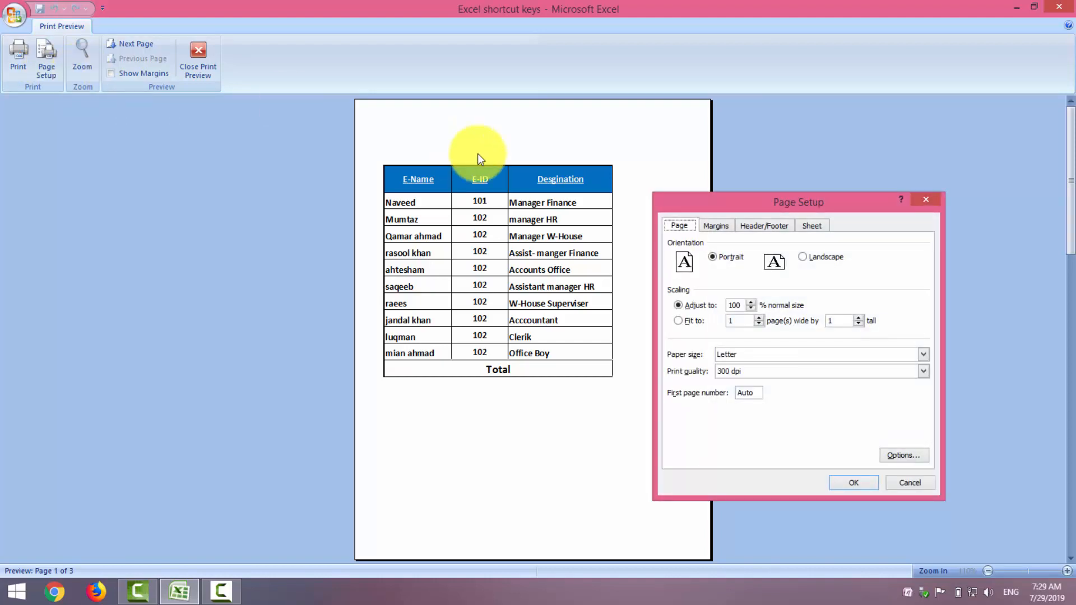
click(810, 255)
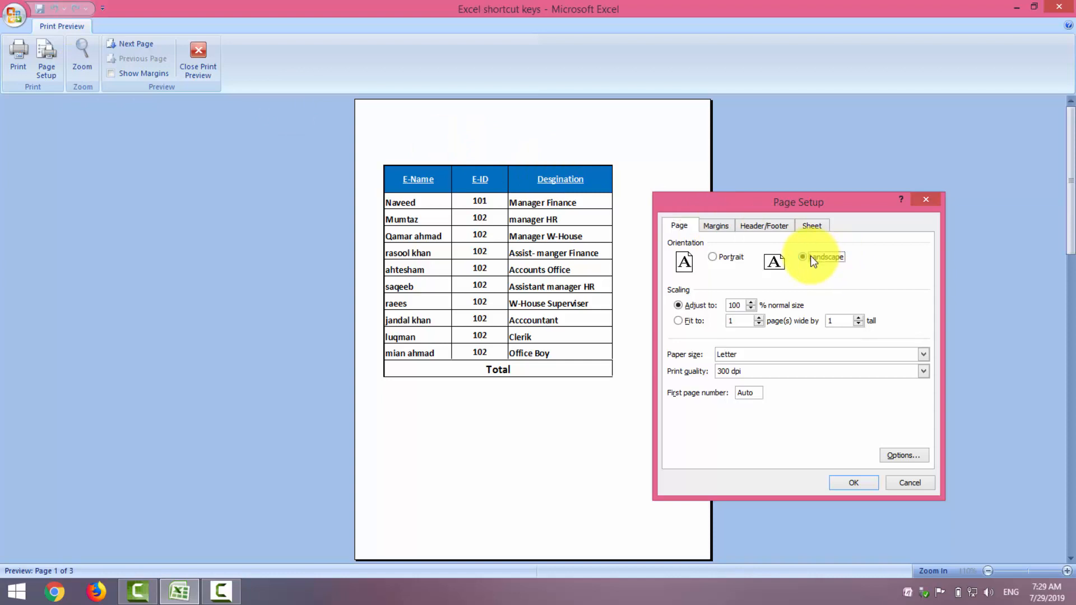
click(850, 486)
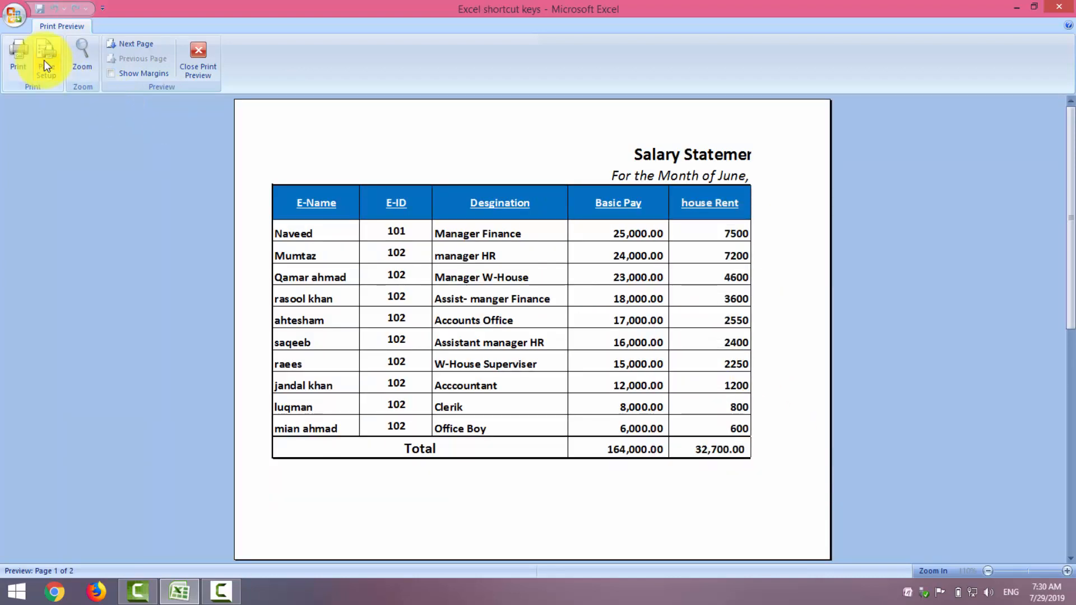
click(119, 74)
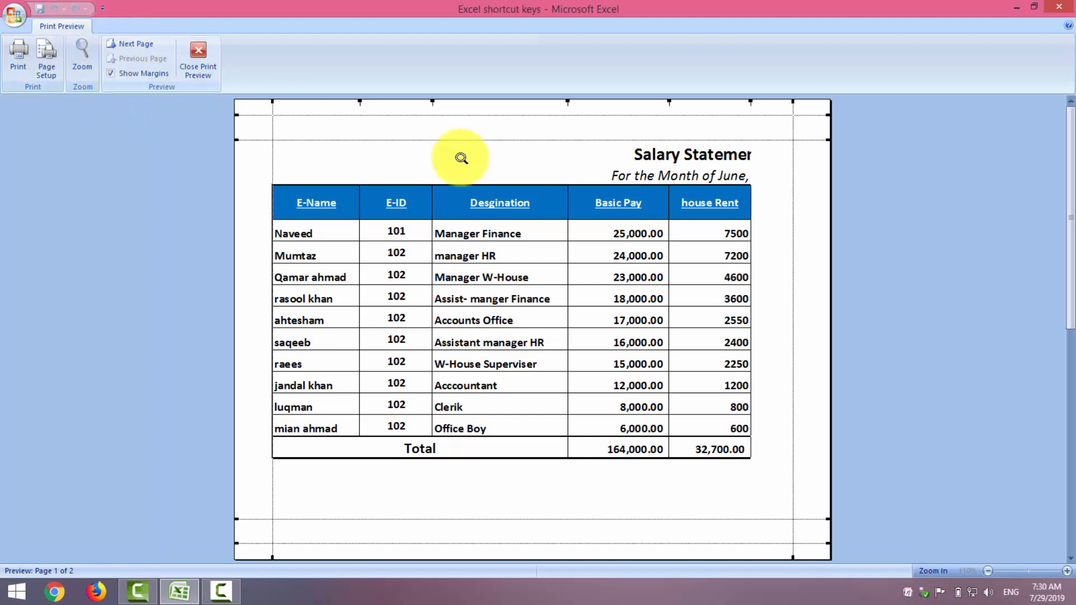
key(Escape)
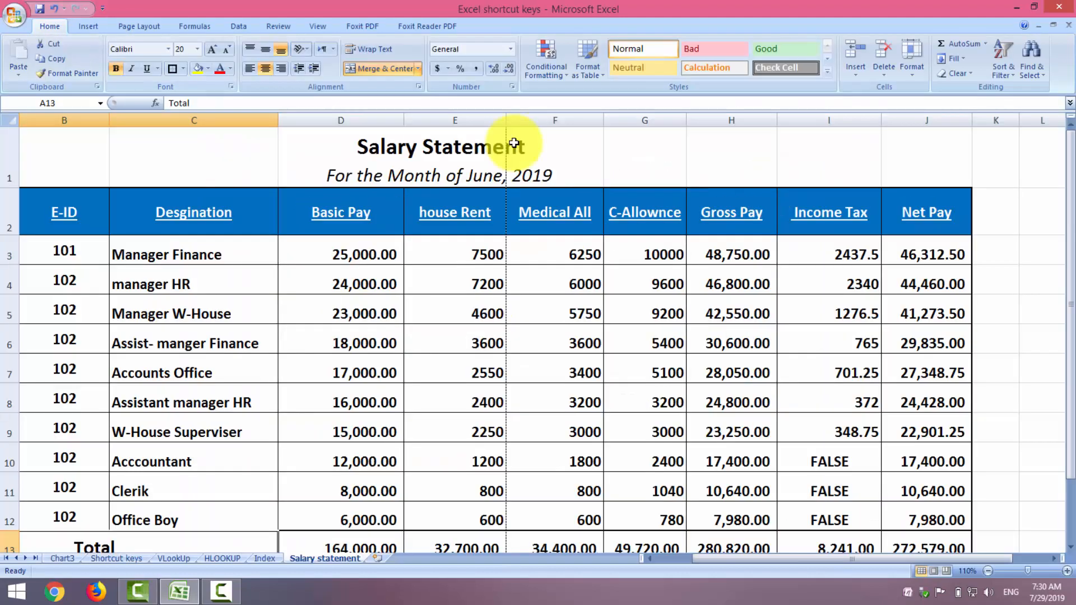
AutoFit columns C through G and the Income Tax column I to make the table narrower.
double_click(278, 121)
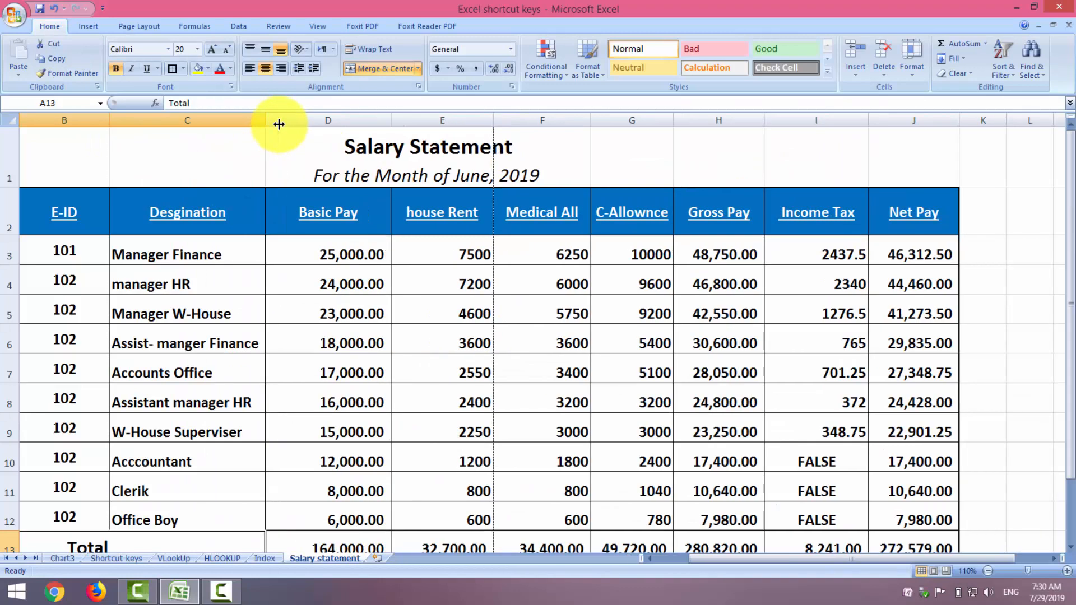
double_click(391, 120)
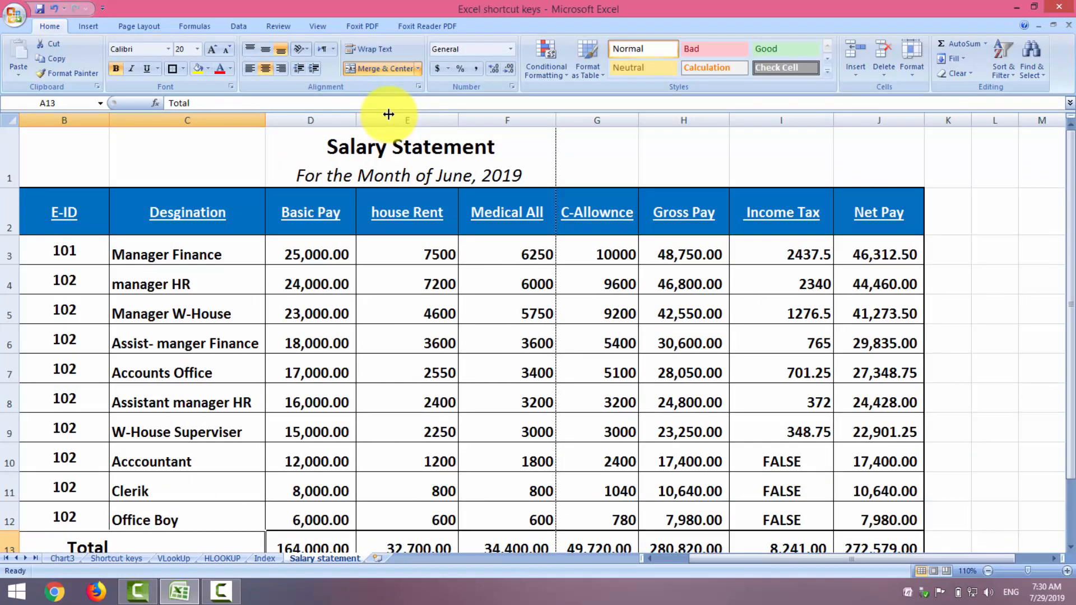
double_click(458, 121)
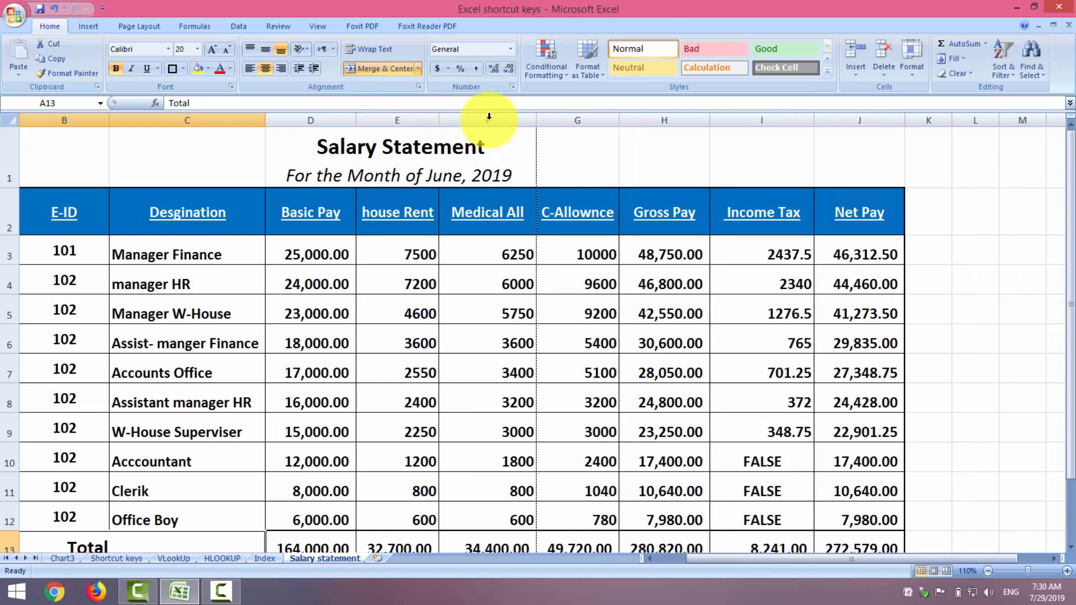
double_click(537, 122)
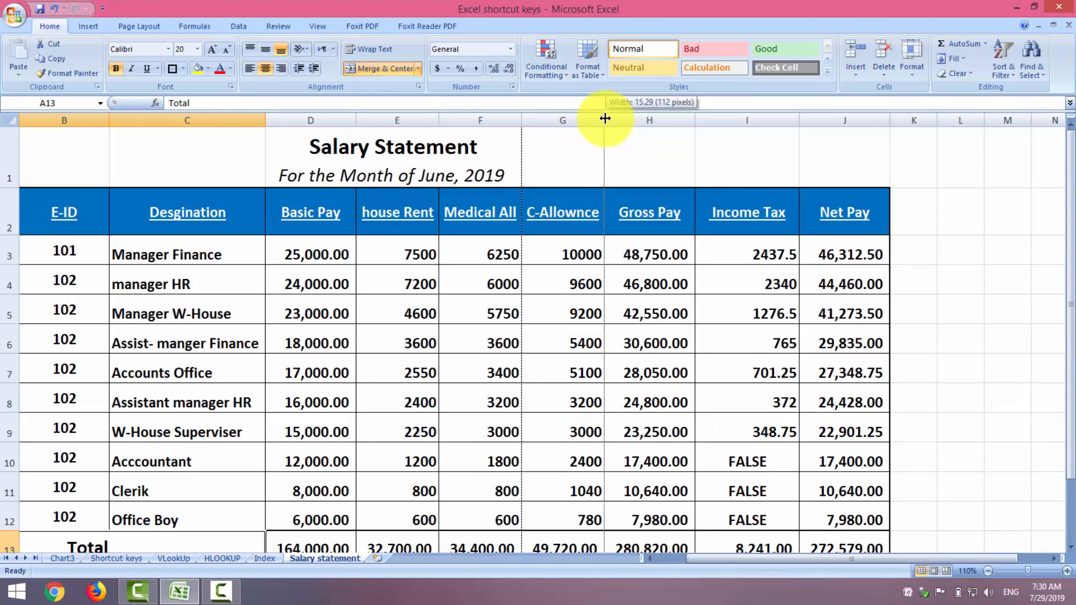
double_click(604, 118)
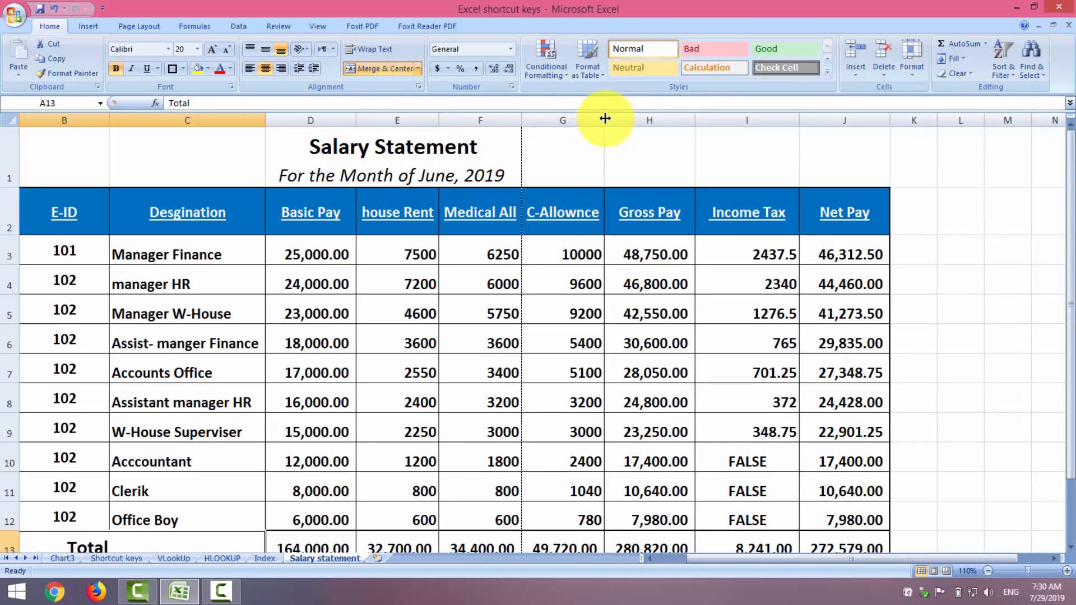
double_click(802, 120)
Narrow the left and right page margins in print preview so the C-Allownce column fits on page 1, and return to the sheet.
click(11, 23)
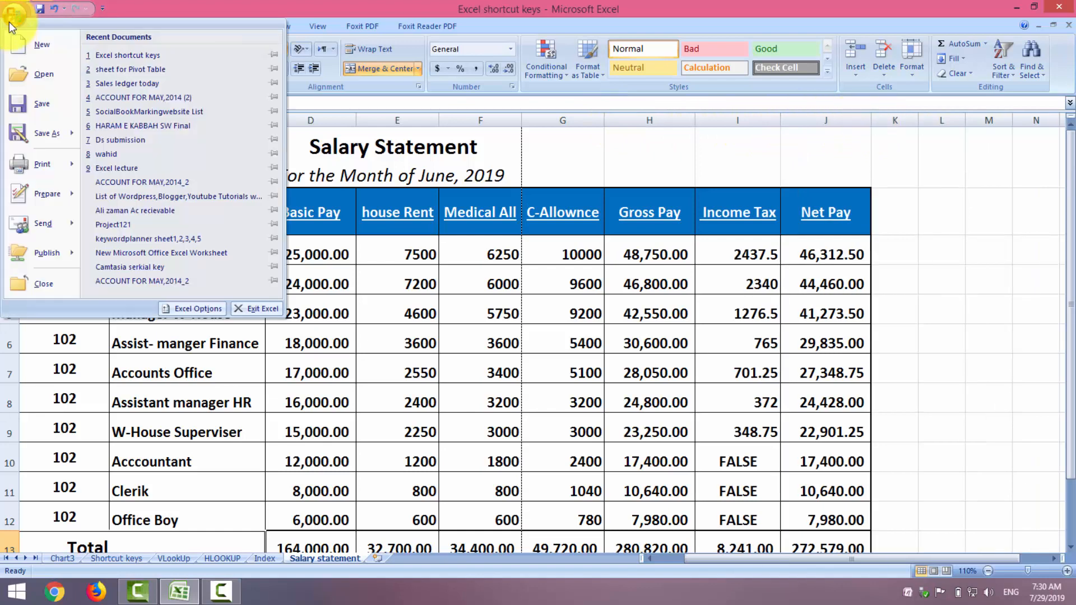
mouse_move(46, 172)
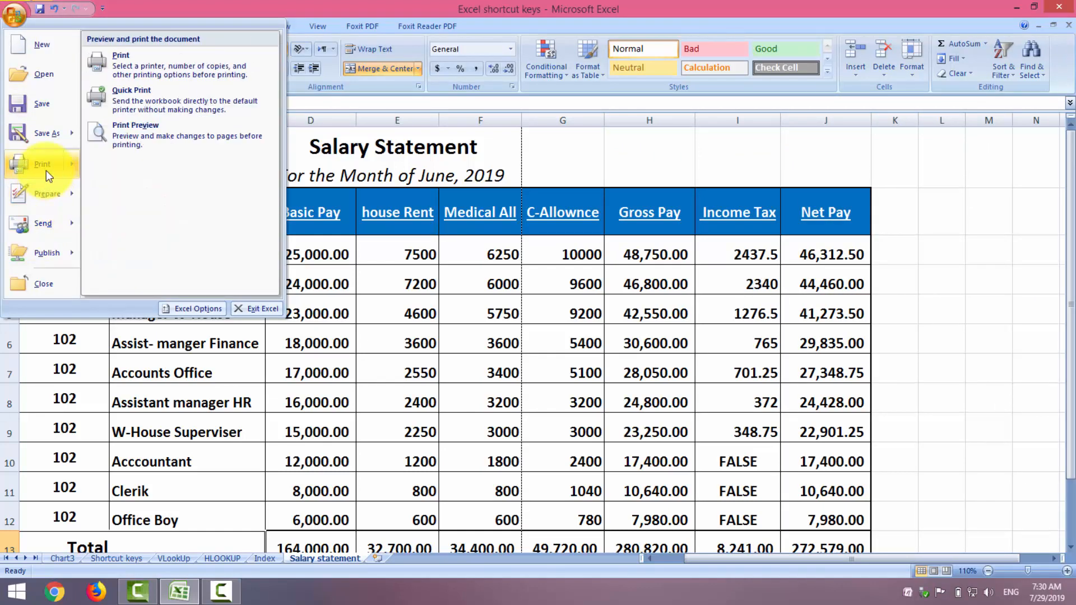
click(150, 138)
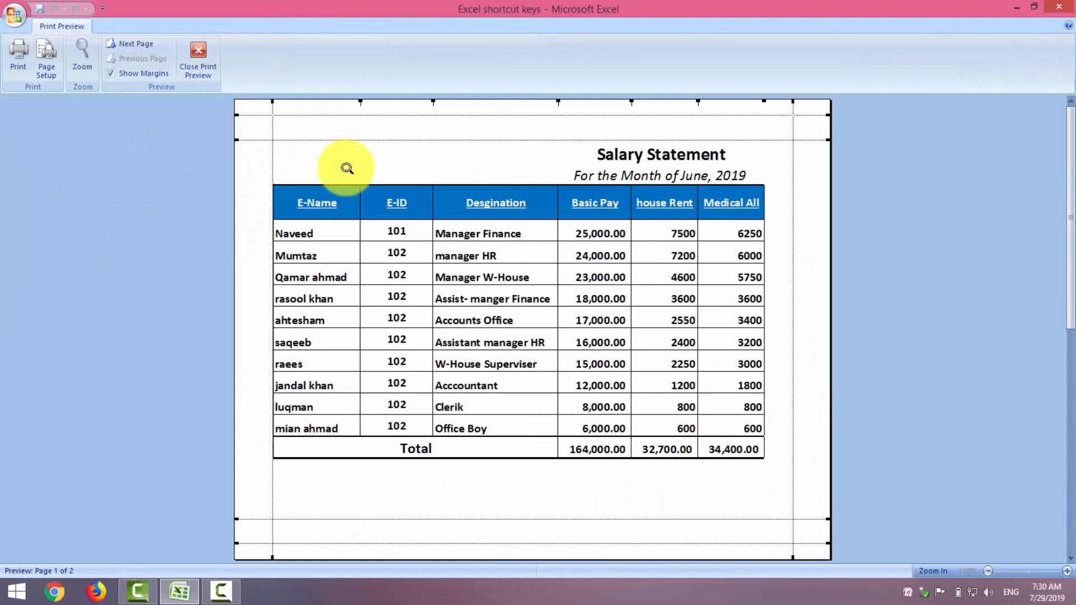
click(316, 163)
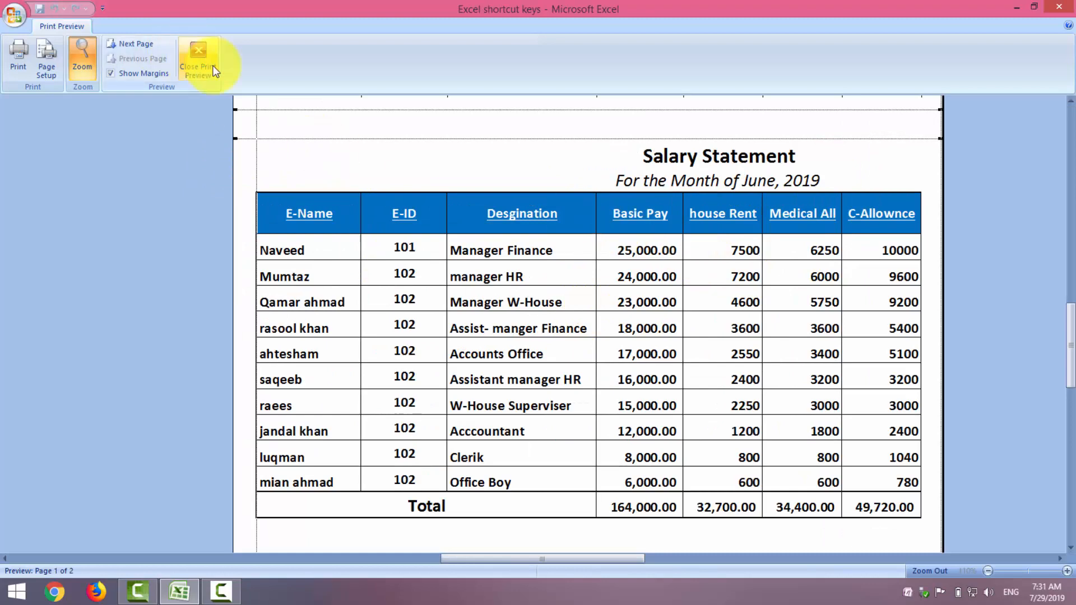
click(903, 482)
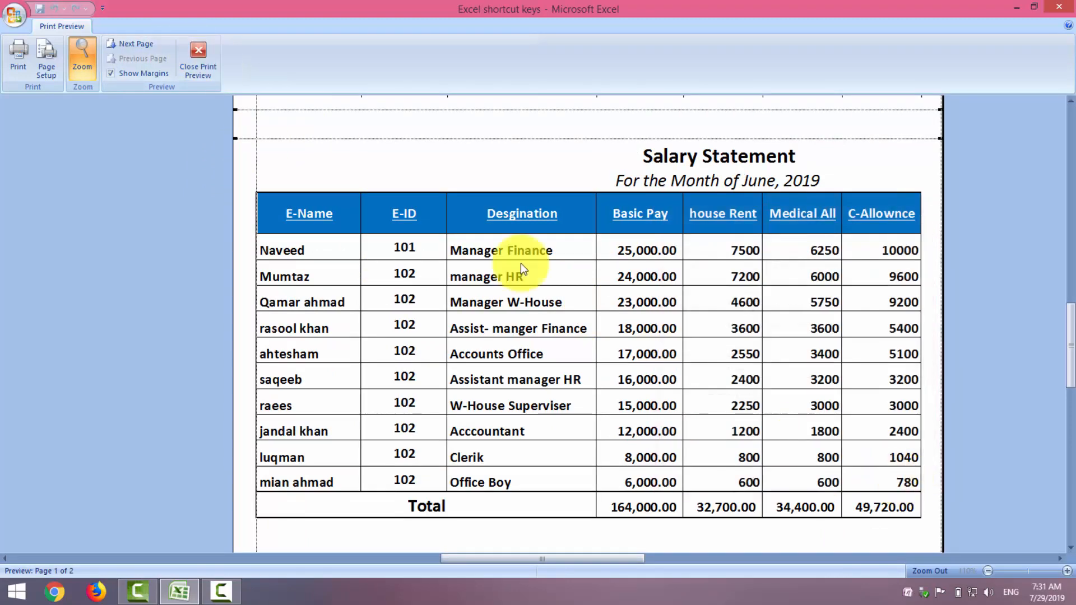
click(198, 52)
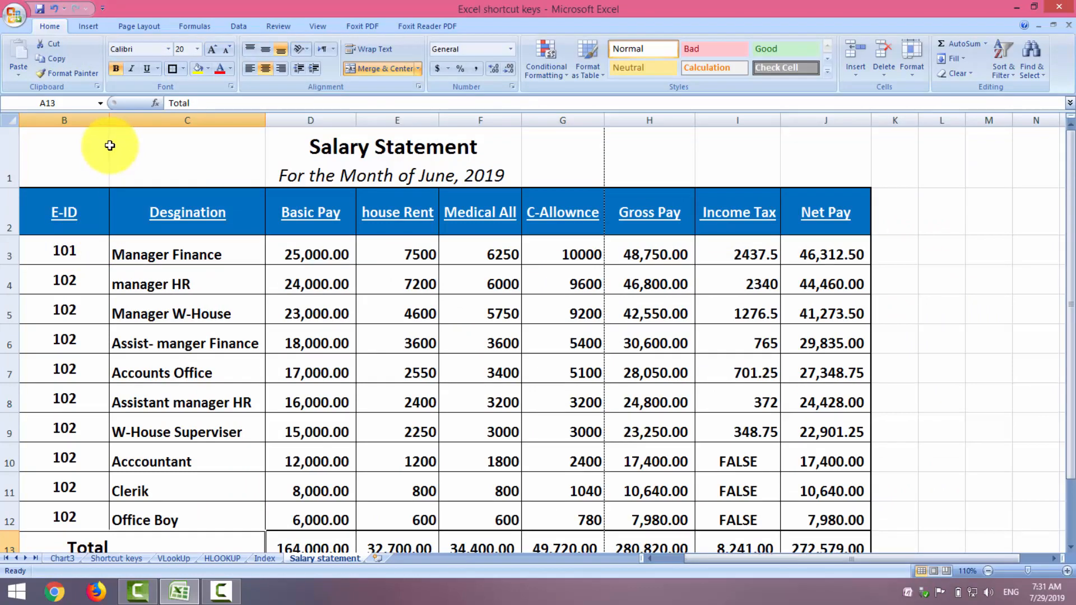
AutoFit the E-ID column and reduce the font size of the employee and Total rows, 3 to 13, to 11.
double_click(107, 123)
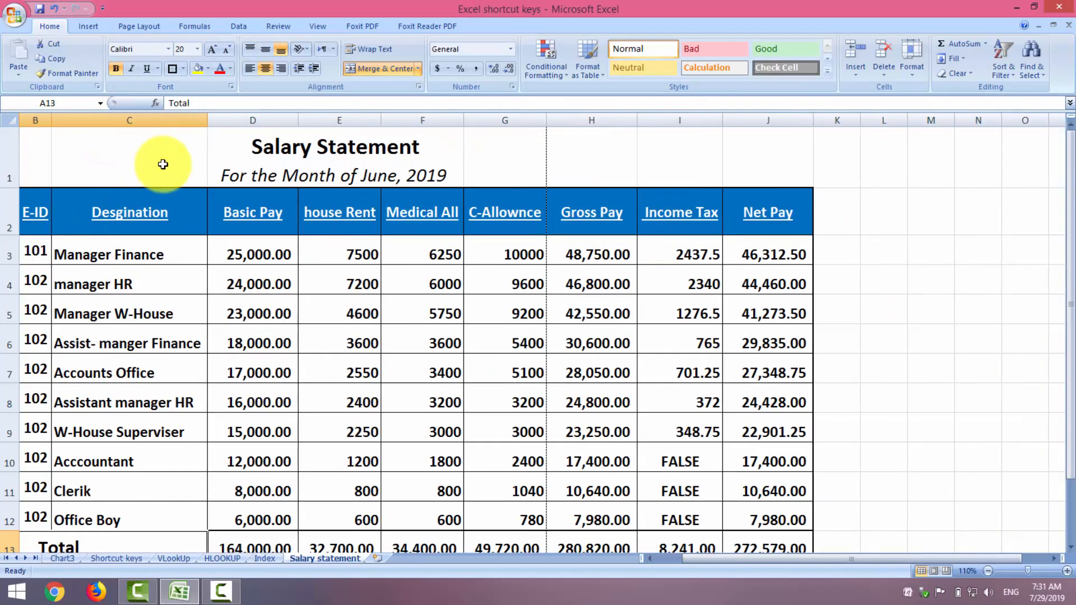
drag(32, 255, 760, 480)
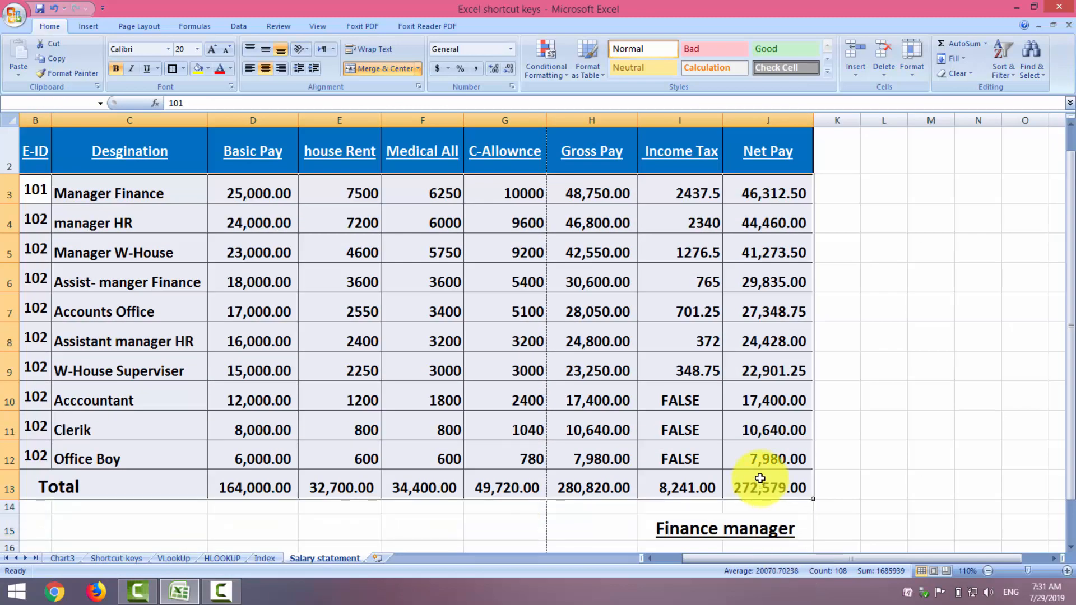
click(229, 50)
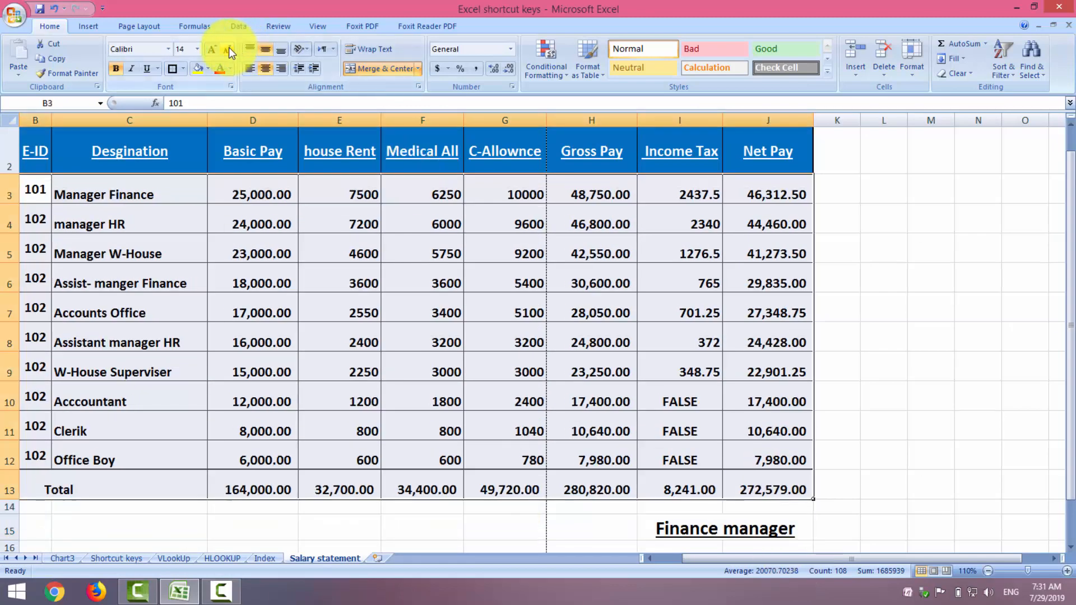
click(228, 50)
click(228, 51)
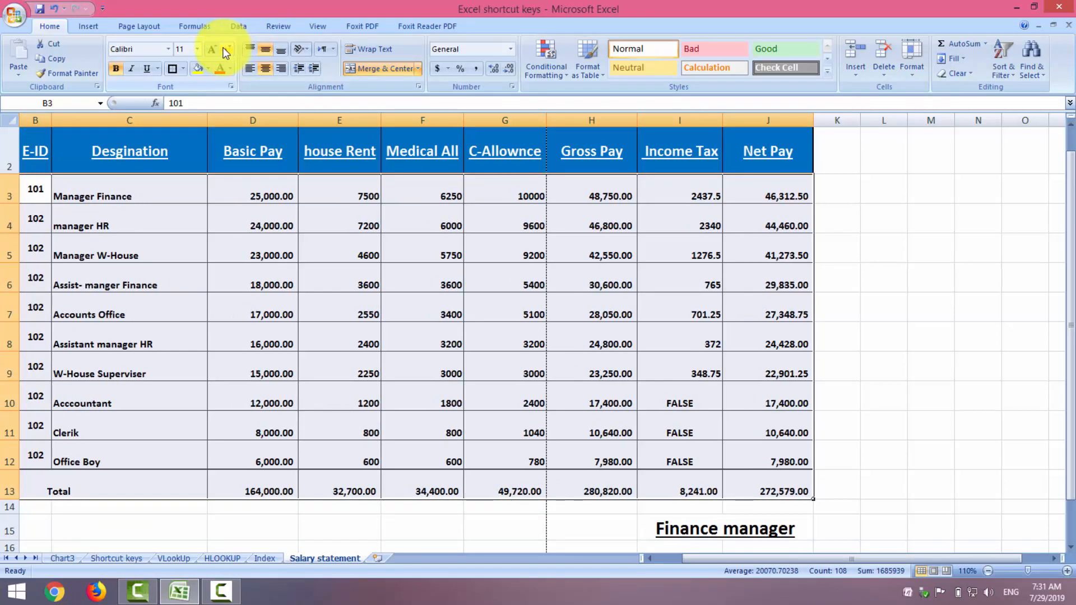
Set the font size of the selected employee and Total rows to 12 and AutoFit columns C through H and the Net Pay column J.
click(215, 48)
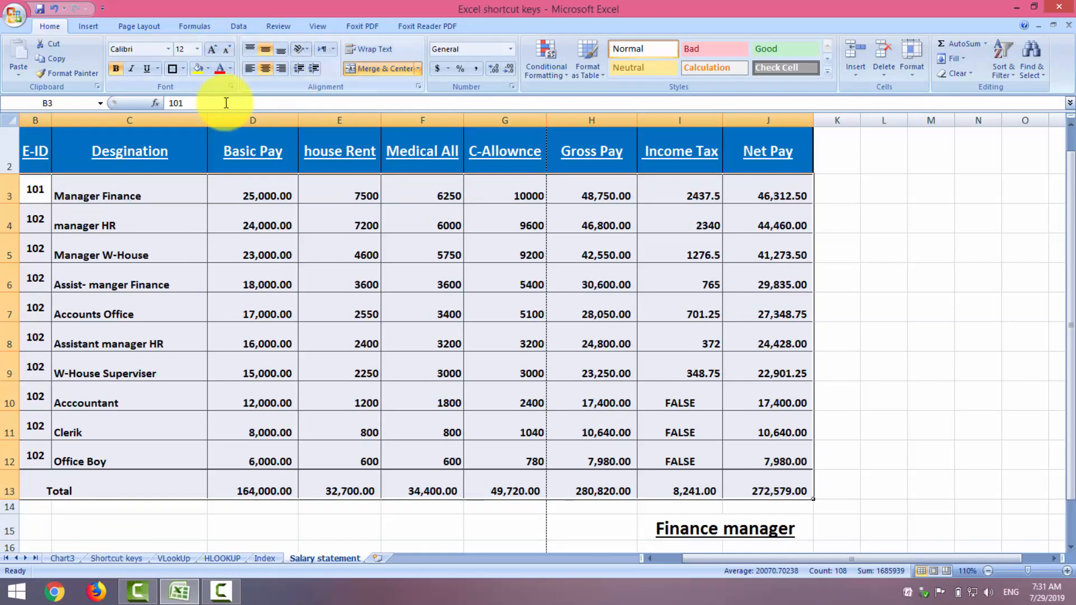
double_click(207, 120)
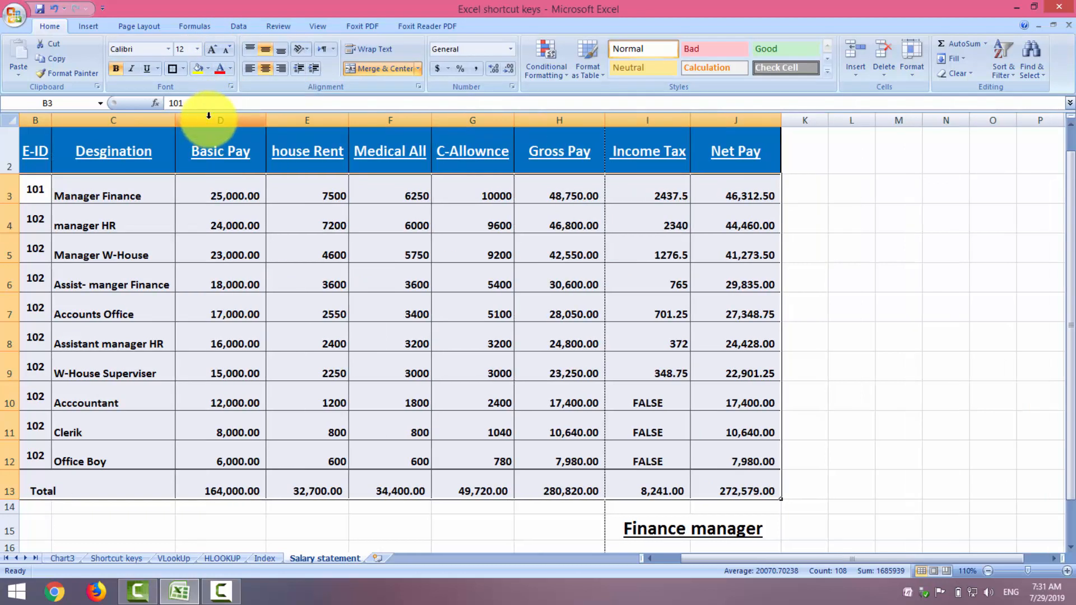
double_click(266, 125)
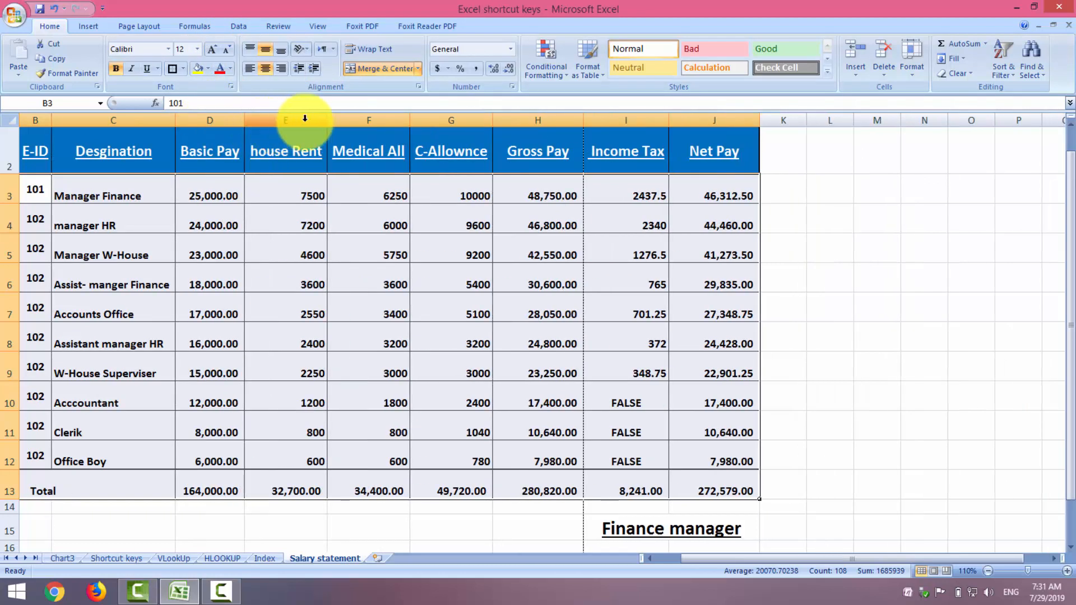
double_click(327, 122)
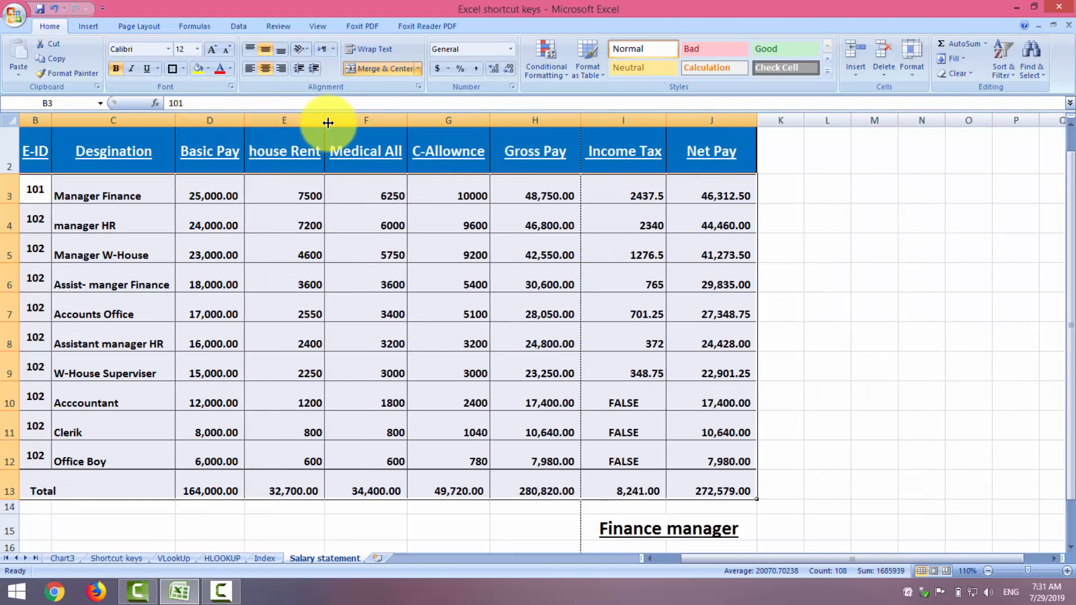
double_click(408, 121)
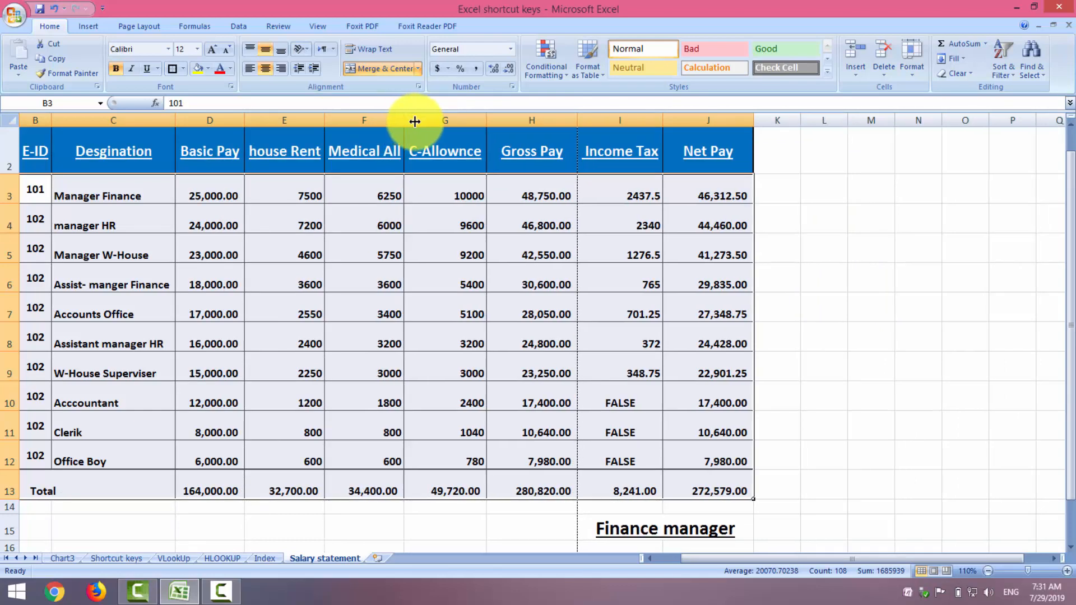
double_click(486, 125)
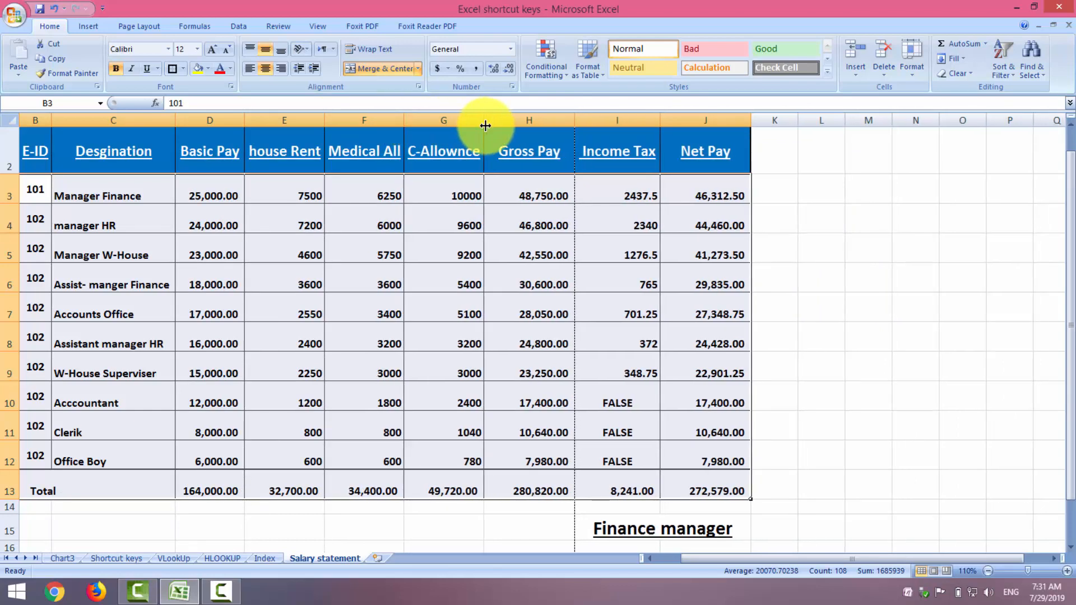
double_click(572, 119)
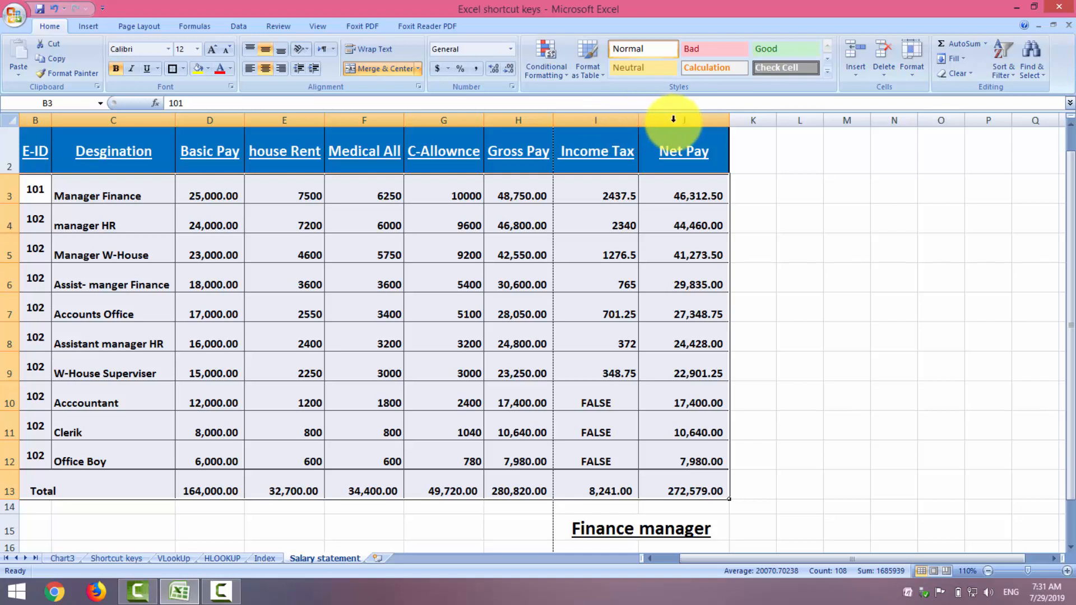
double_click(729, 121)
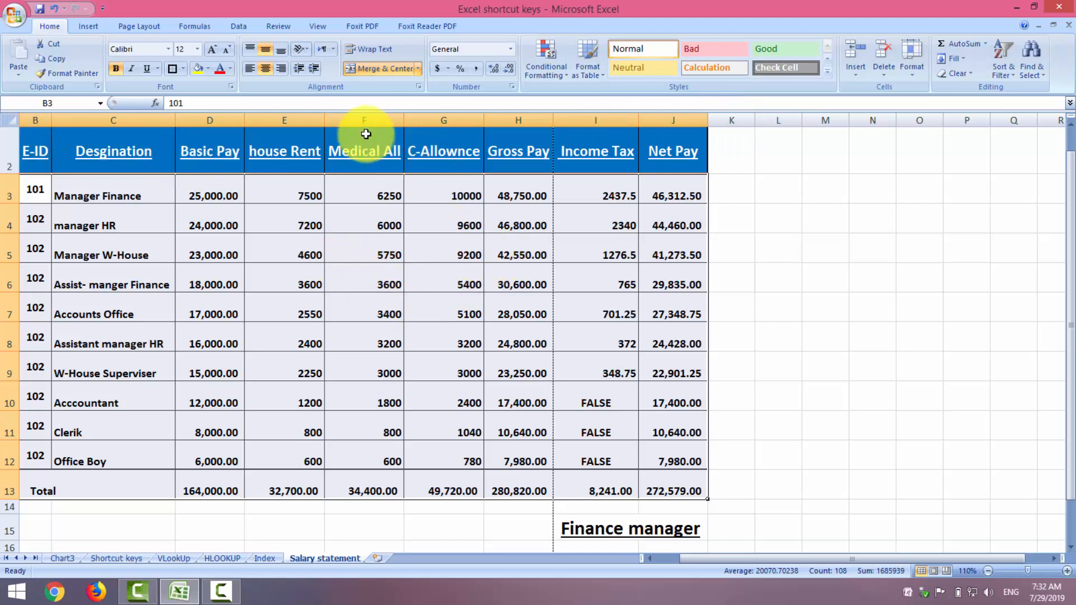
Reduce the font size of the header cells E-ID to Net Pay to 12 and remove their bold formatting.
drag(31, 143, 684, 161)
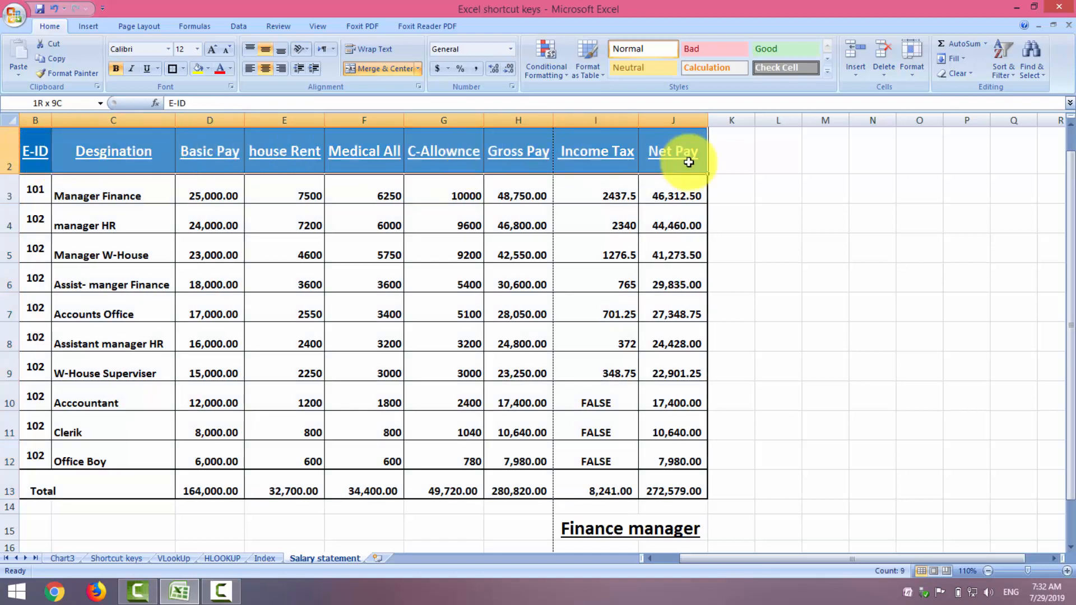
click(228, 52)
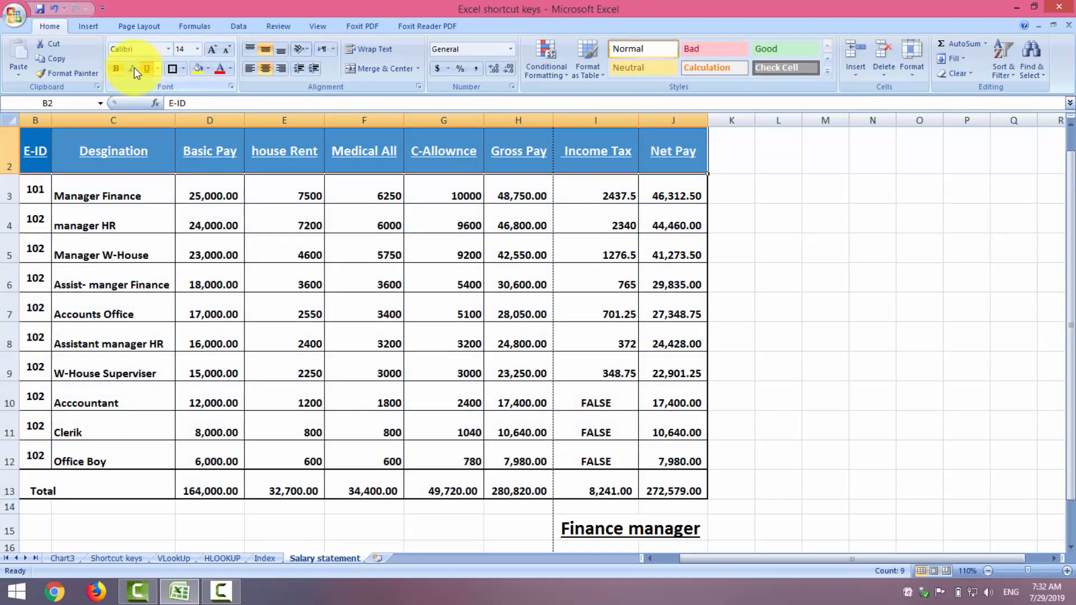
click(114, 68)
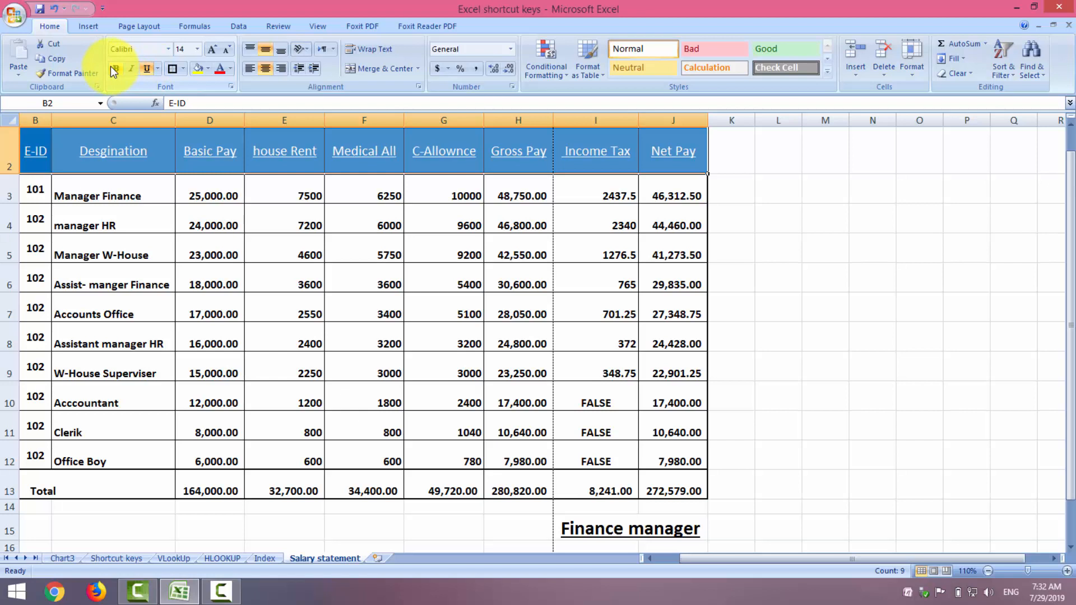
click(227, 51)
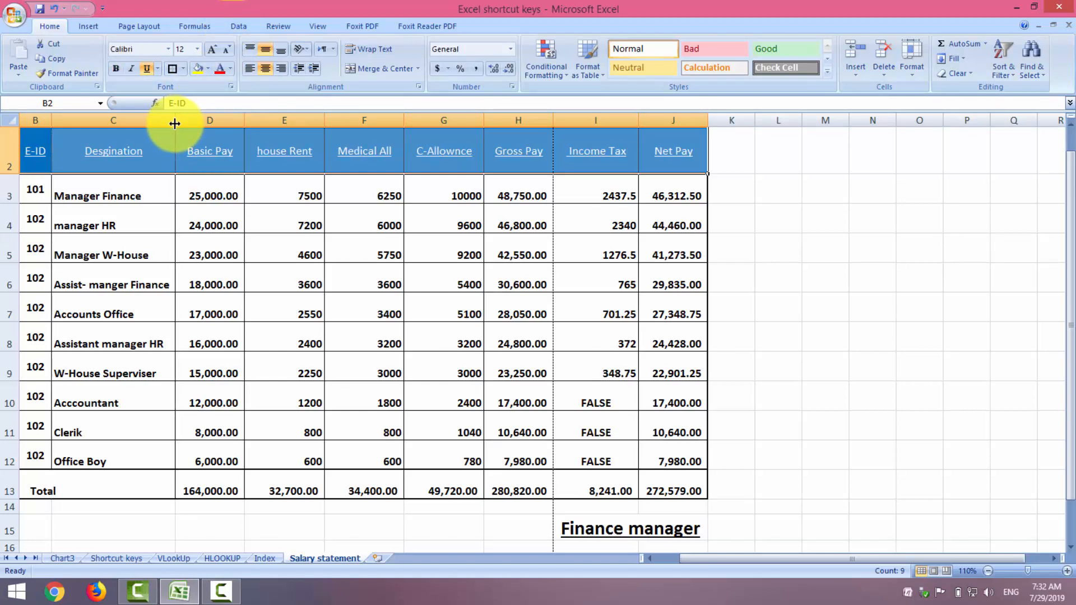
Manually narrow the Desgination, house Rent, Medical All, C-Allownce, Gross Pay and Income Tax columns to make the table more compact.
mouse_move(175, 123)
mouse_down()
mouse_move(155, 124)
mouse_move(171, 130)
mouse_up()
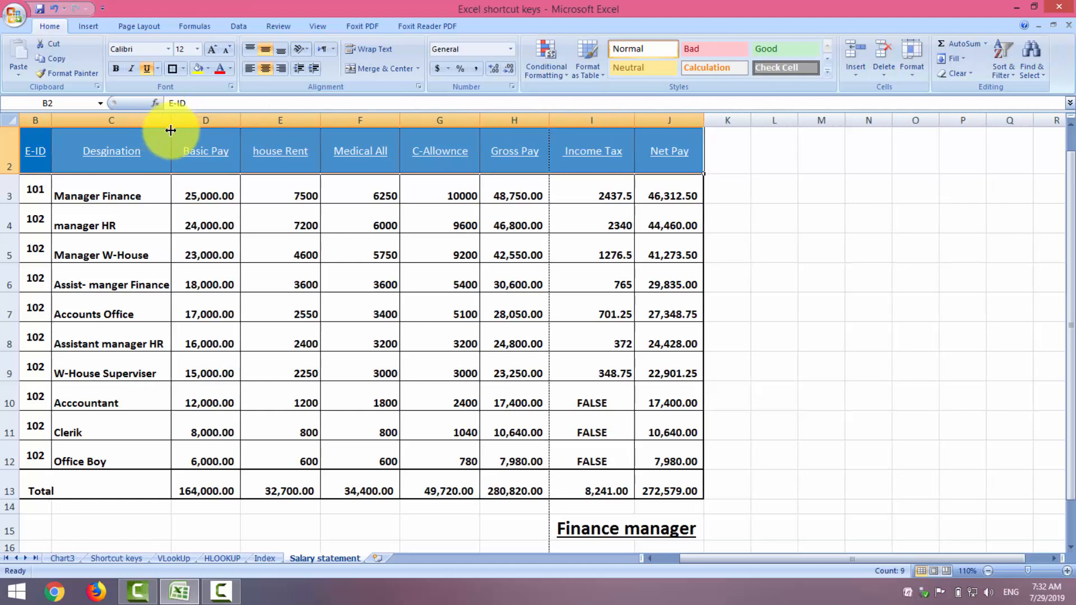
drag(321, 121, 309, 121)
mouse_move(387, 125)
mouse_down()
mouse_move(355, 123)
mouse_move(369, 121)
mouse_up()
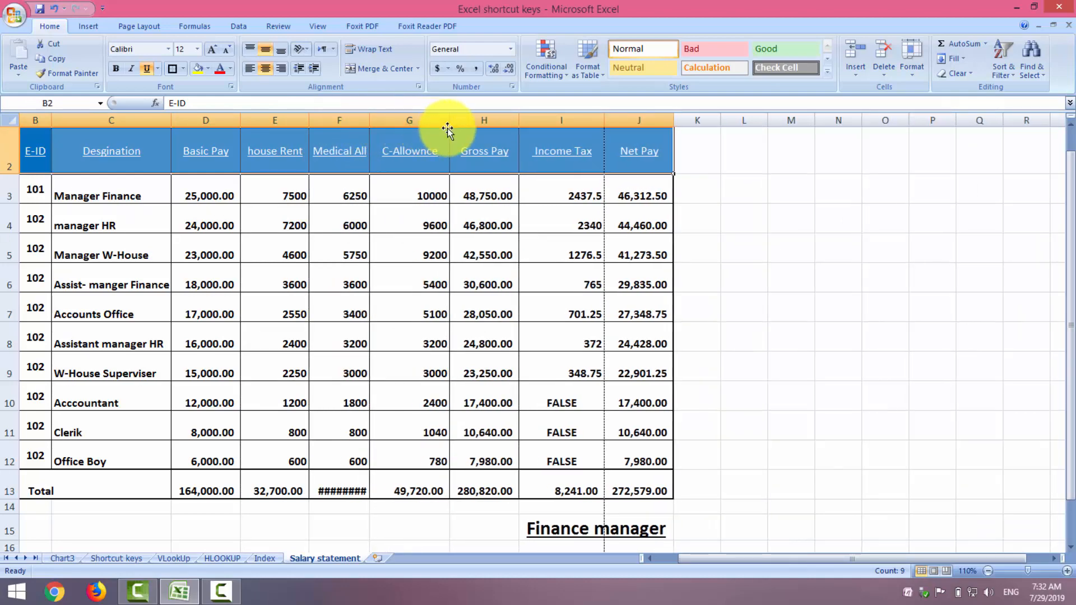
drag(449, 125, 443, 120)
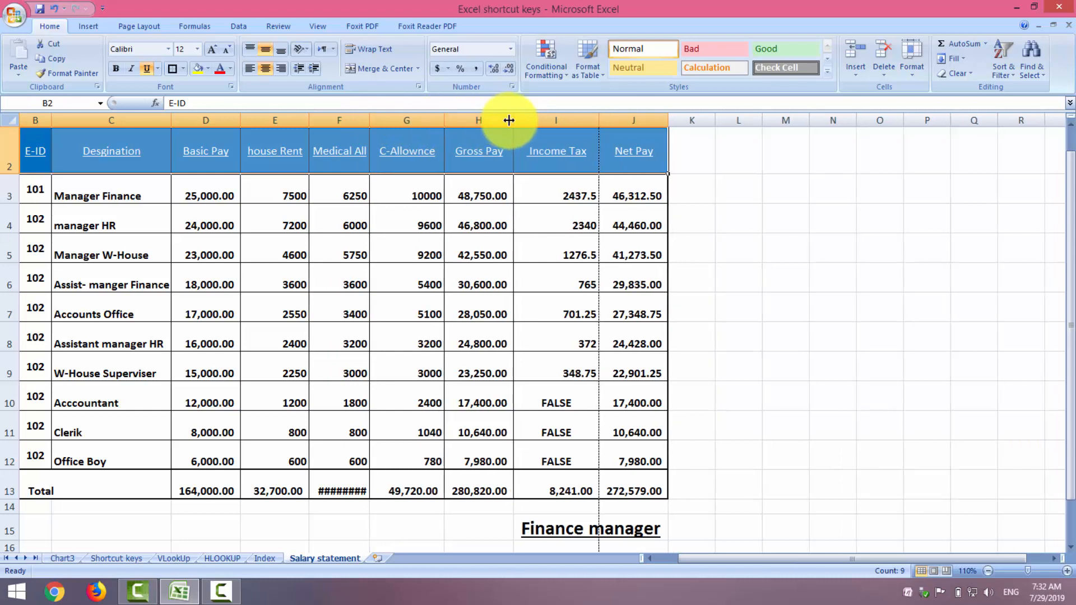
mouse_move(598, 120)
mouse_down()
mouse_move(588, 120)
mouse_move(620, 120)
mouse_move(585, 119)
mouse_up()
drag(653, 123, 654, 125)
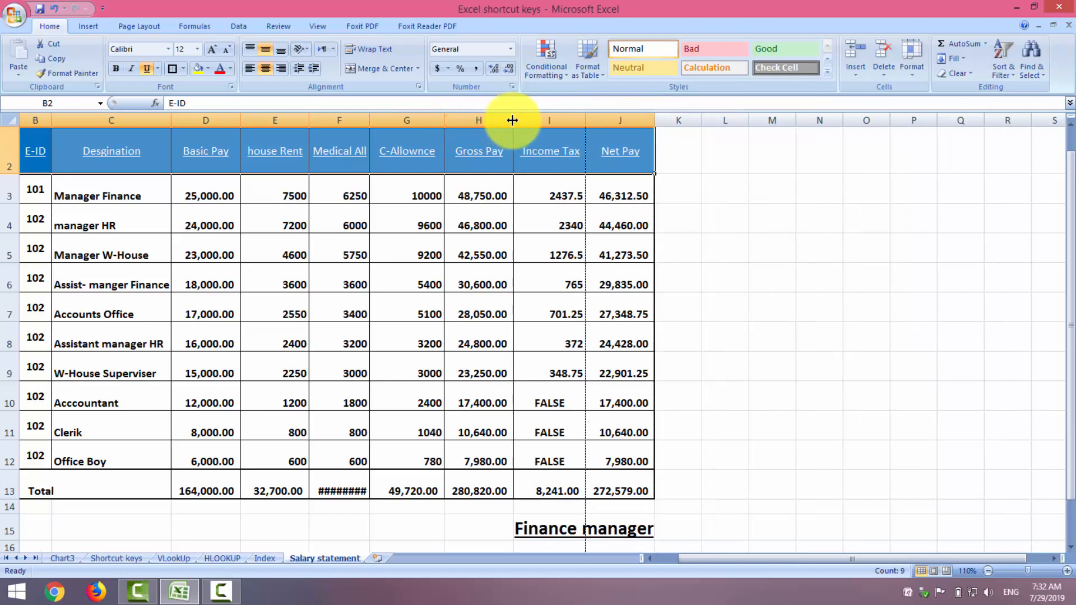
drag(512, 120, 509, 120)
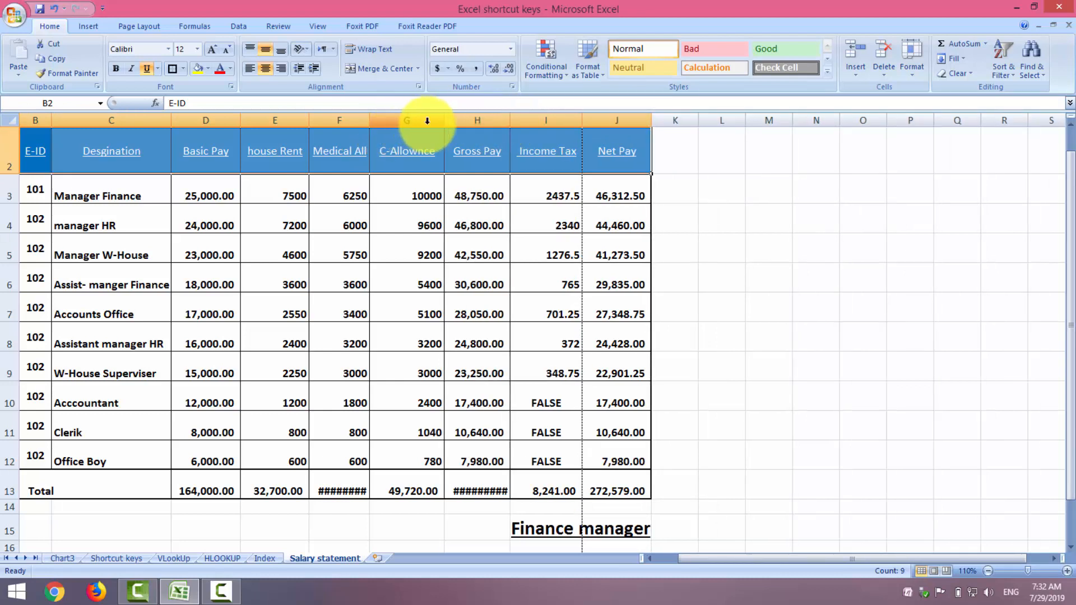
drag(443, 121, 436, 123)
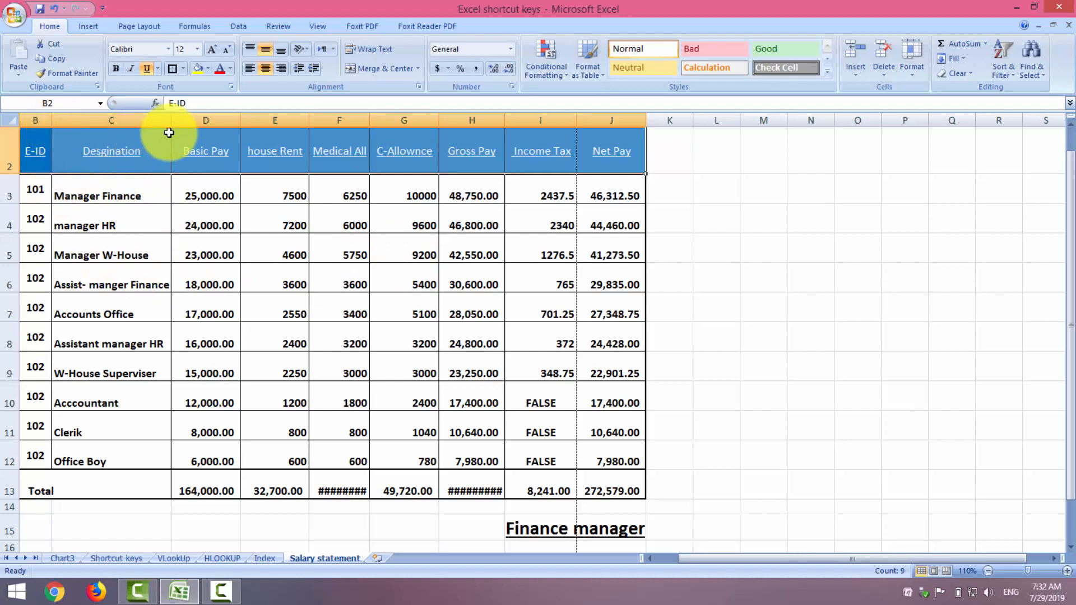
drag(169, 124, 155, 122)
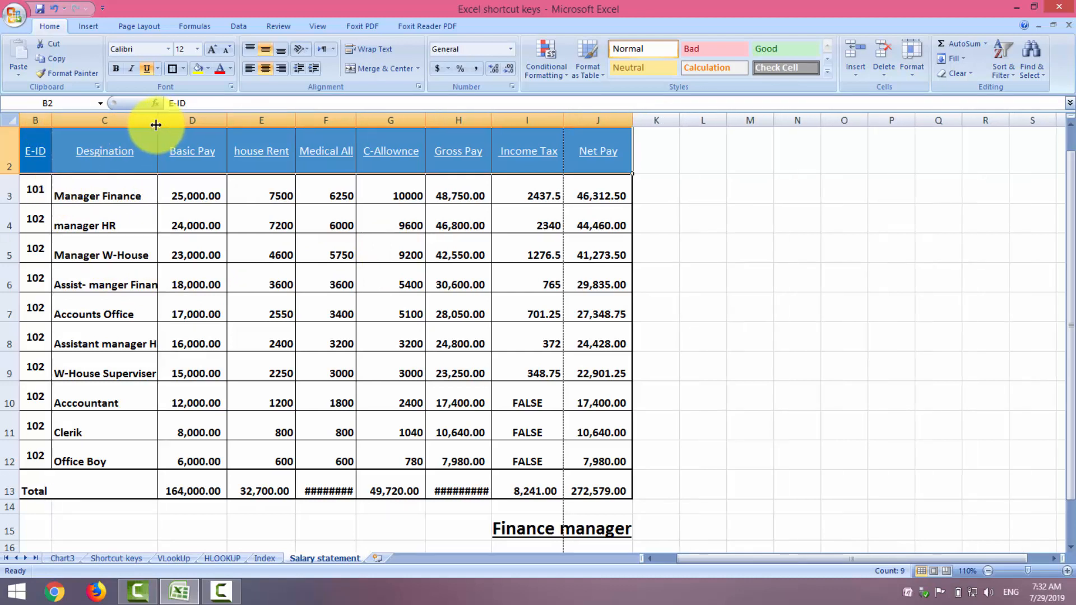
In print preview, narrow the left margin so Net Pay fits on page 1, move the top margin to the page edge, and return to the sheet.
click(14, 15)
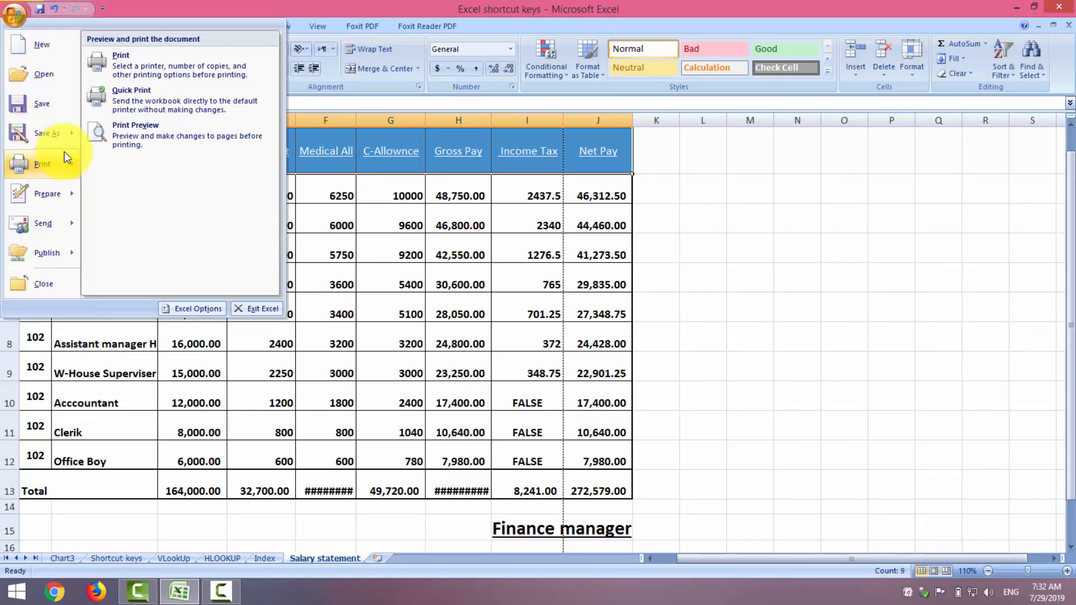
click(117, 146)
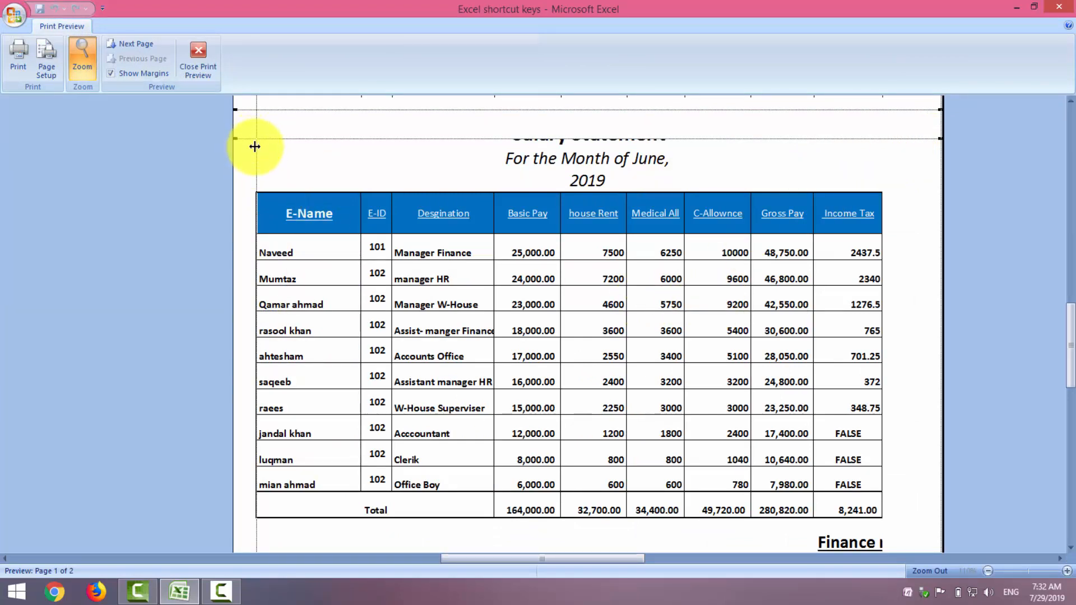
drag(255, 148, 230, 154)
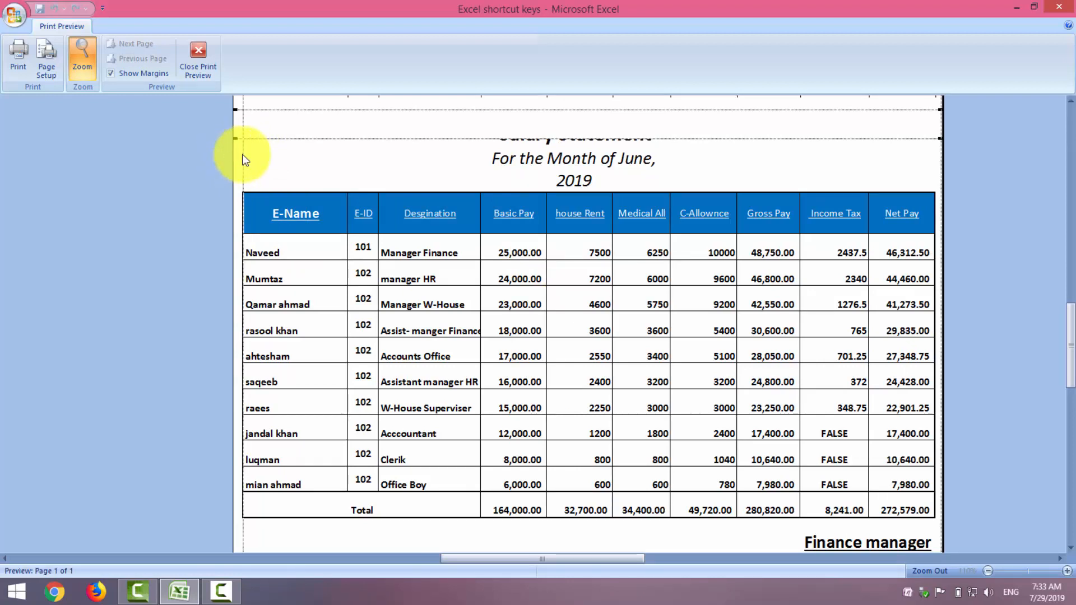
click(1071, 169)
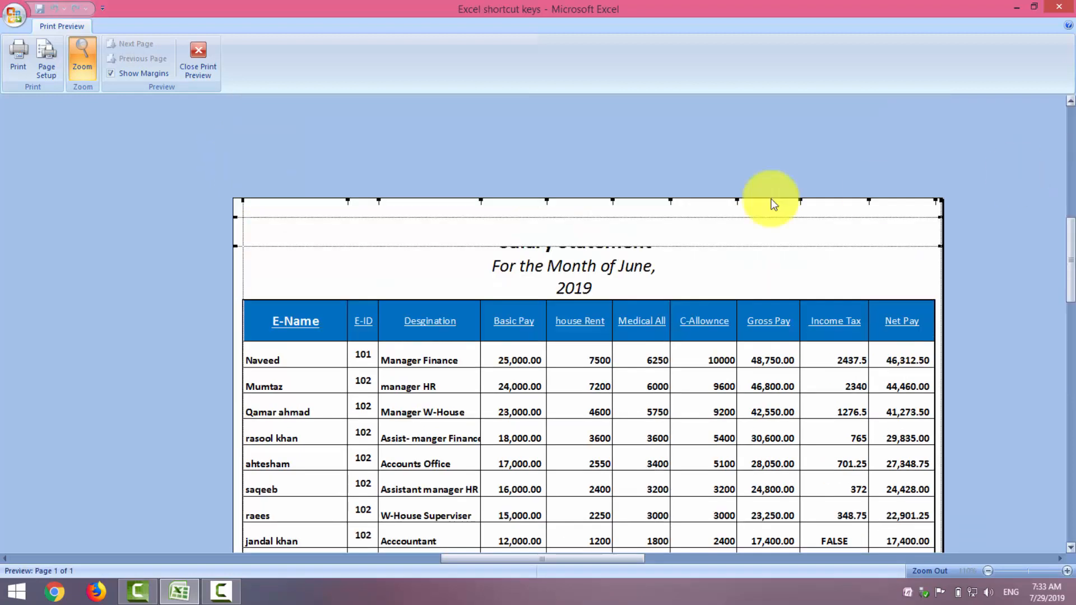
drag(352, 246, 351, 201)
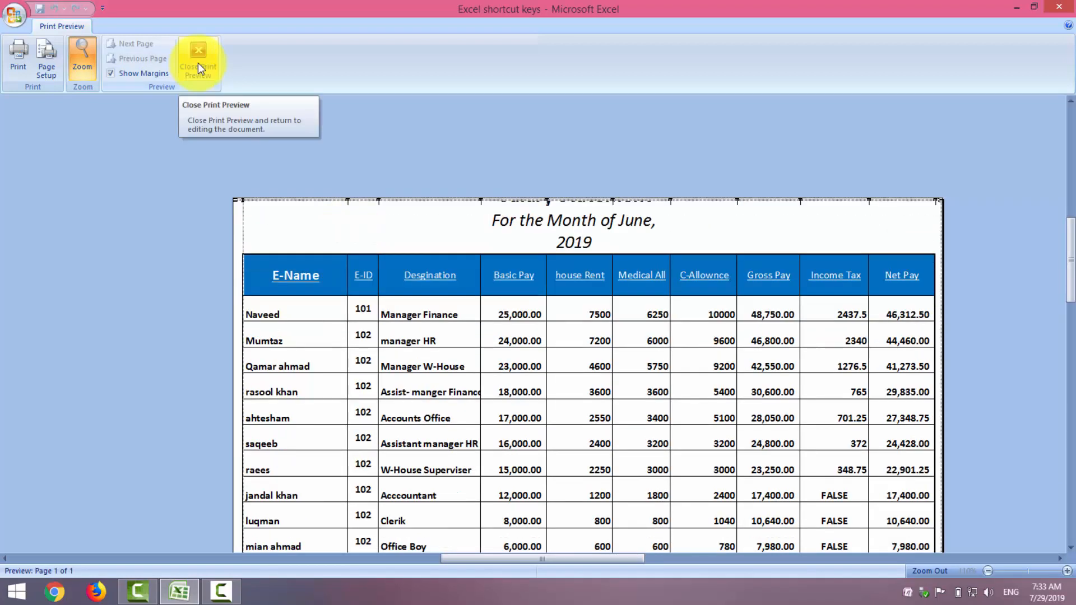
click(198, 63)
Remove bold from the amounts in D3:J13, including the totals, and slightly narrow the Basic Pay column.
drag(190, 194, 611, 491)
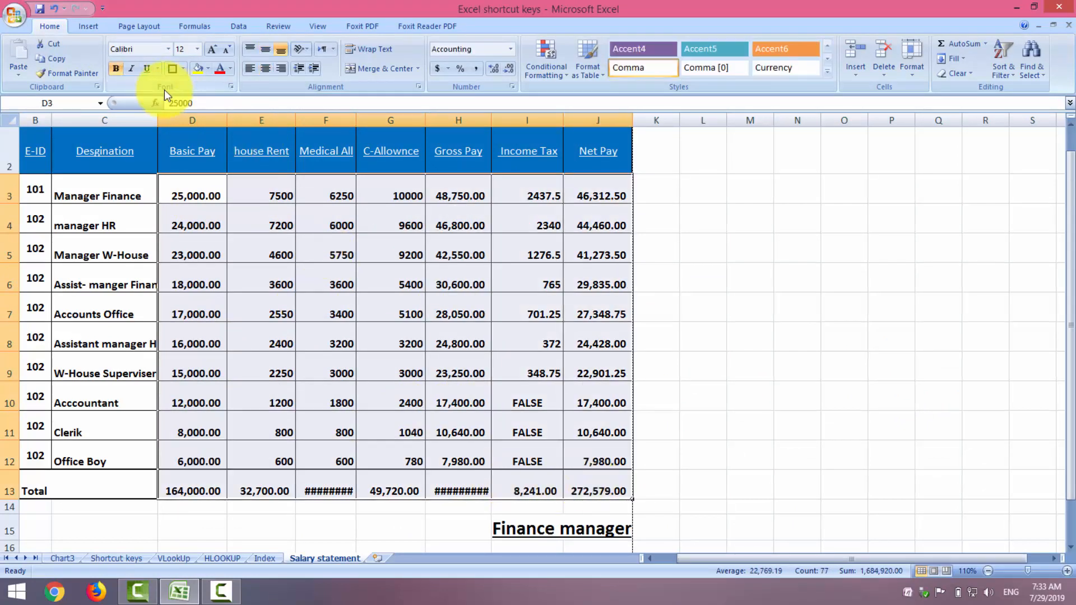
click(117, 70)
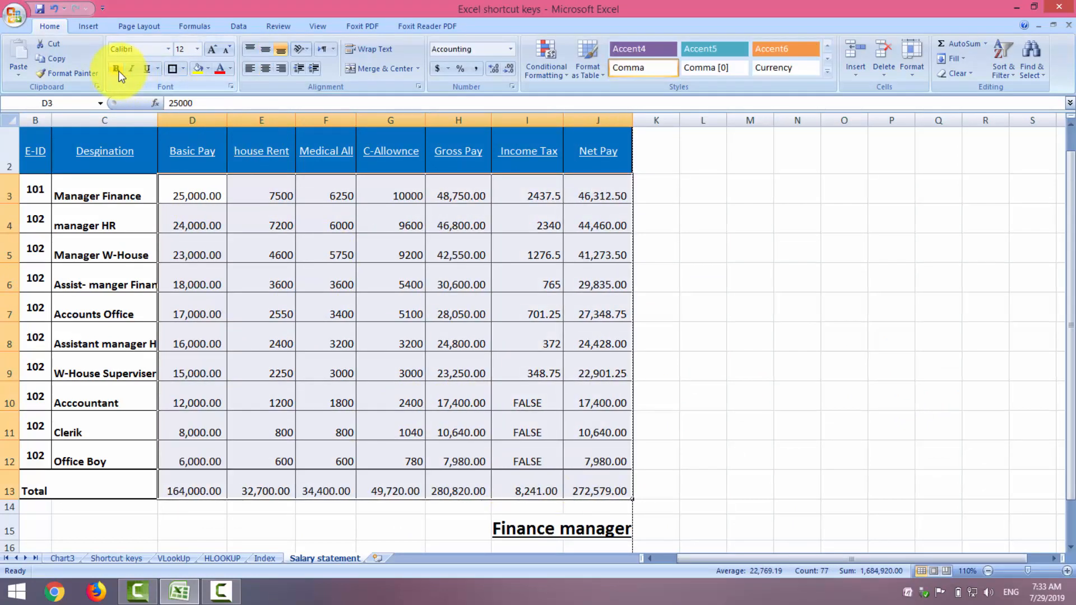
click(748, 311)
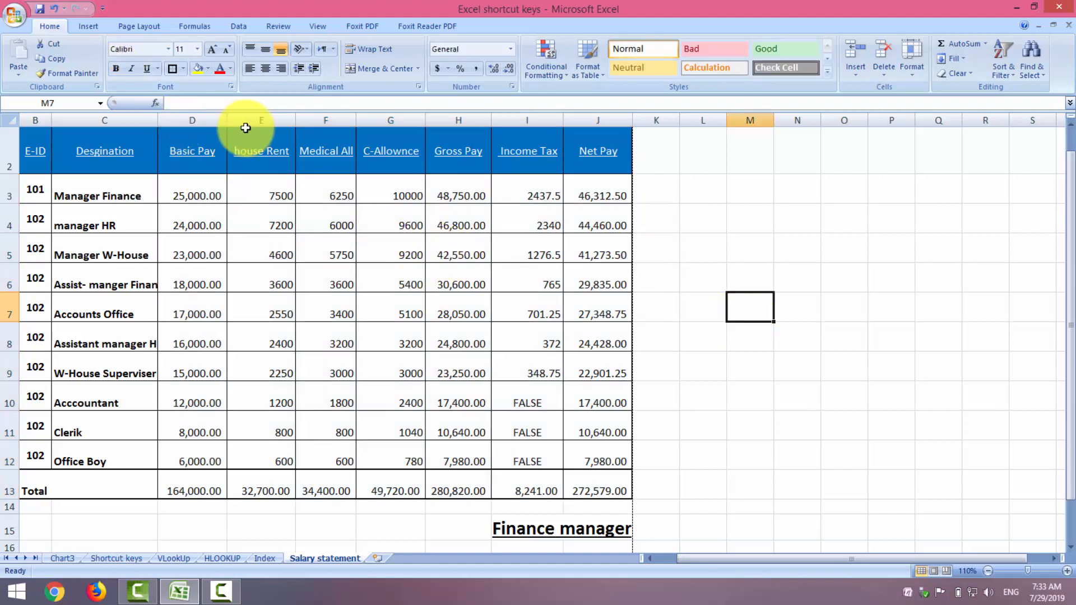
drag(226, 120, 224, 121)
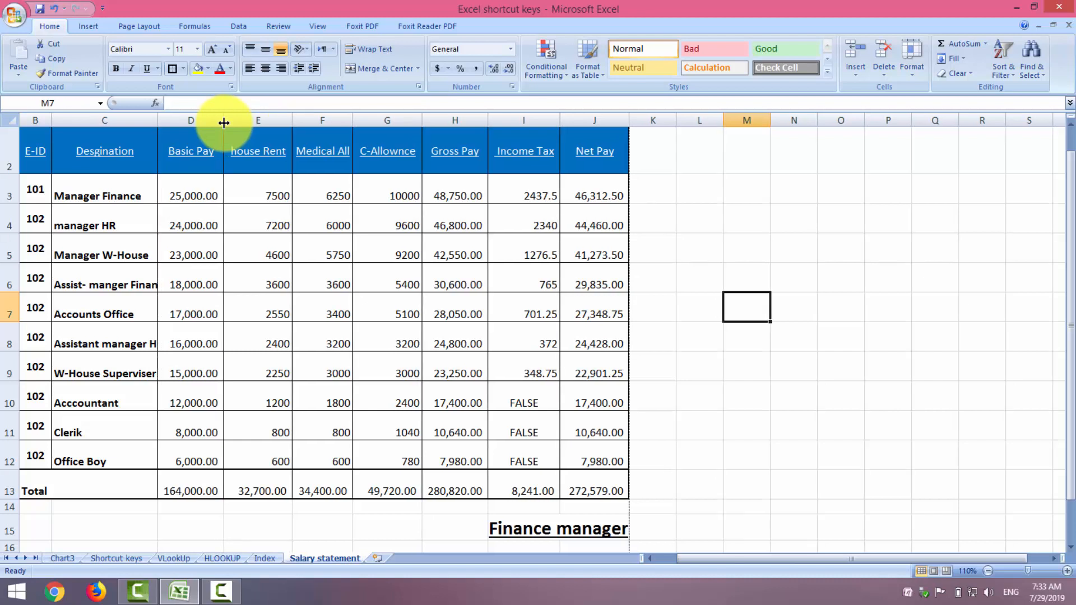
In print preview, raise the bottom margin to about 1.31 and move the footer margin up next to it.
click(11, 17)
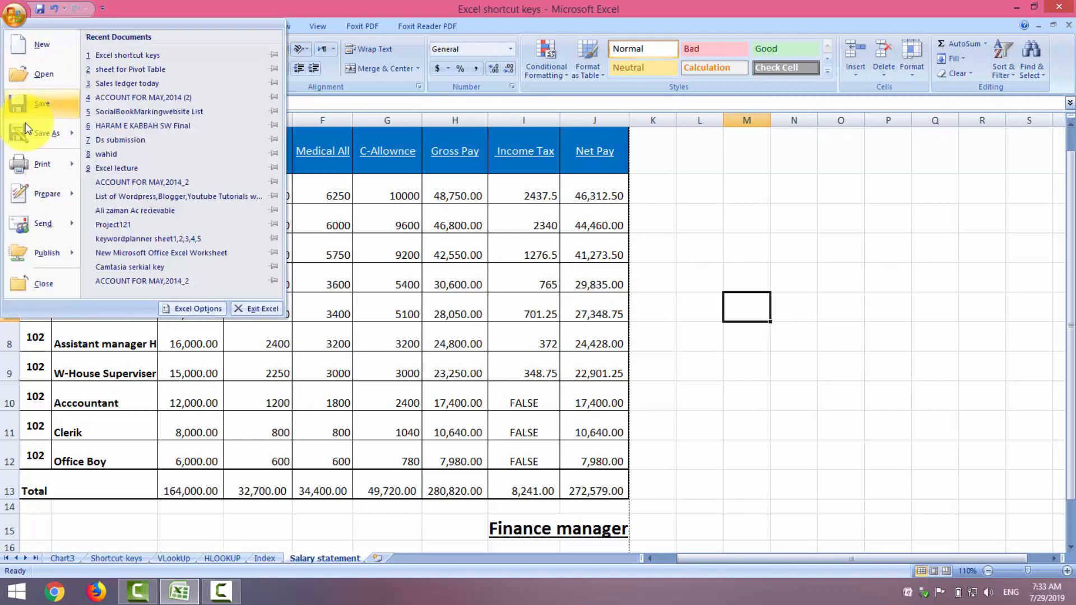
mouse_move(43, 175)
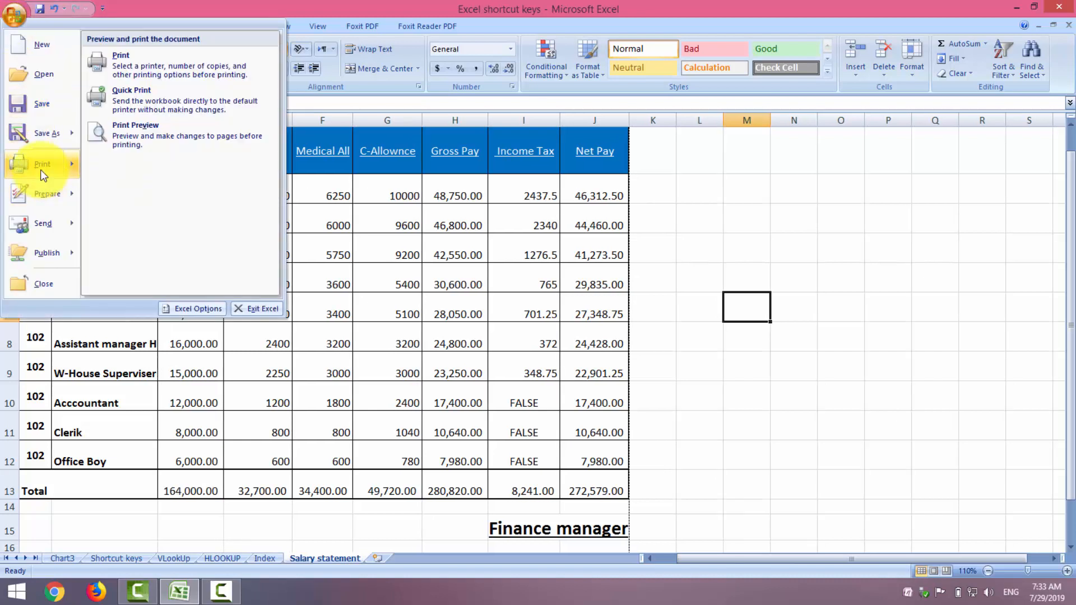
click(143, 146)
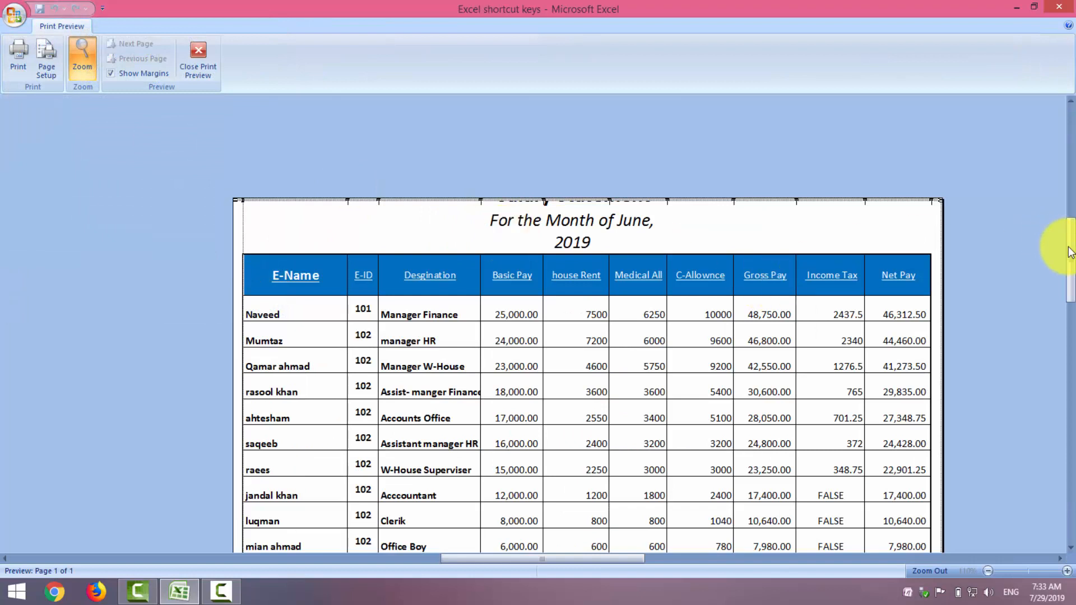
drag(1071, 251, 1071, 305)
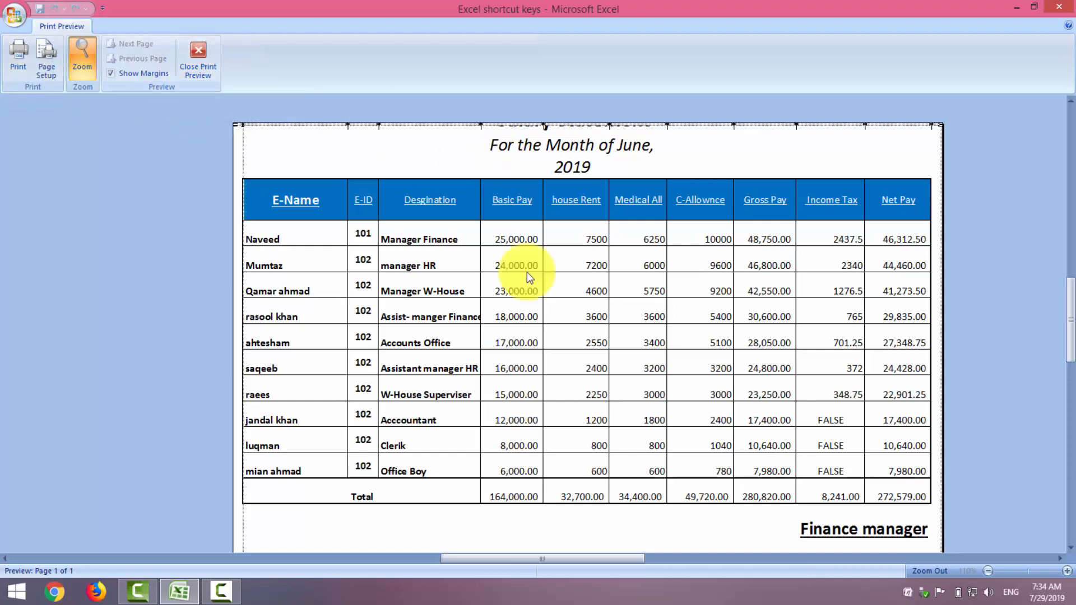
drag(1069, 287, 1069, 381)
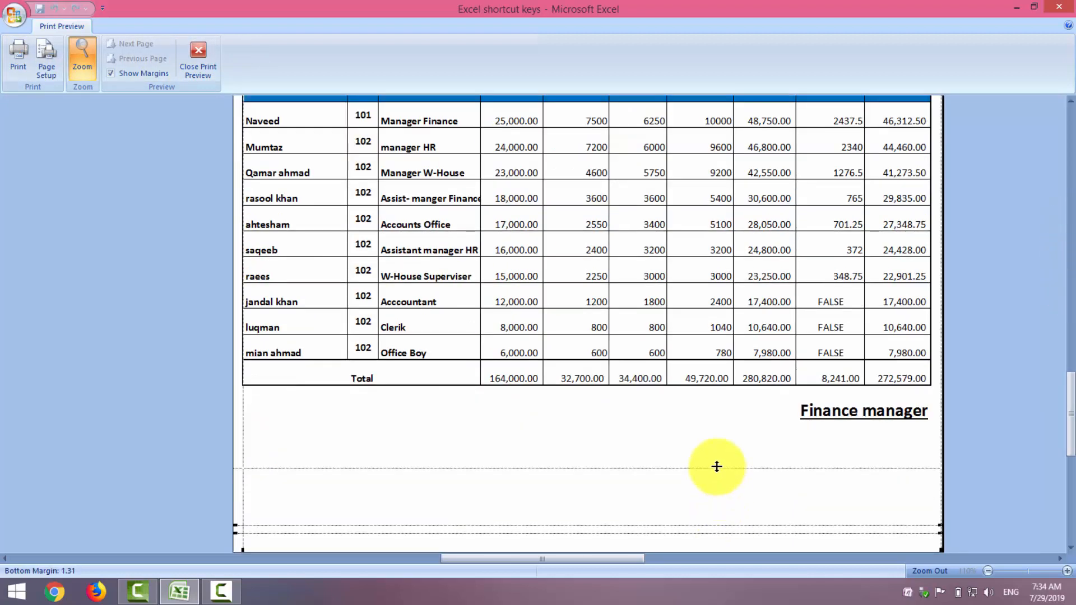
drag(716, 466, 717, 468)
drag(716, 531, 715, 470)
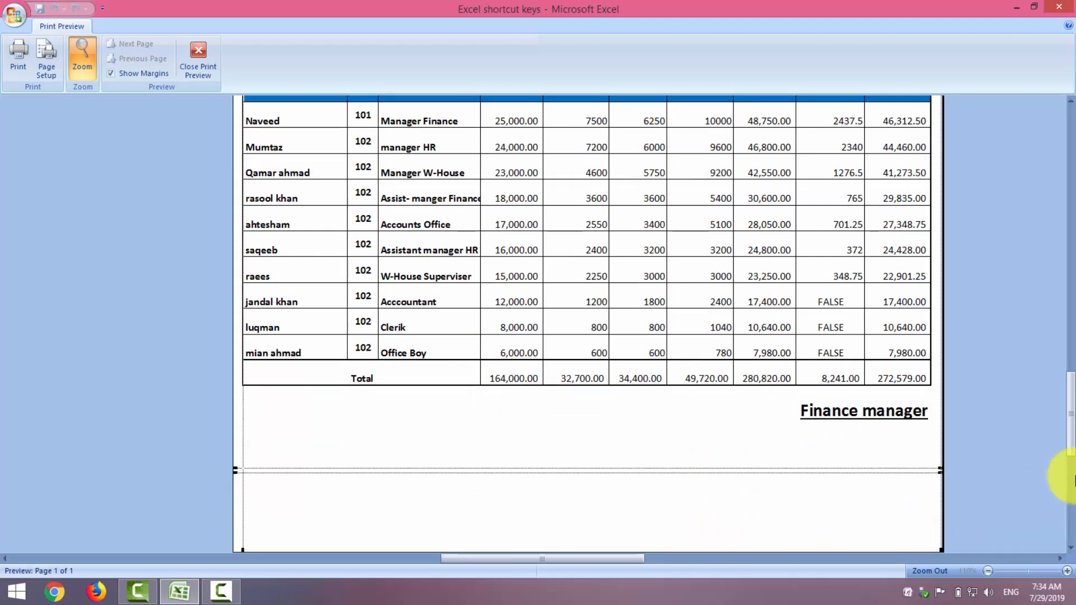
Check the previewed page from bottom to top, return to the sheet and view the statement from its title and E-Name column.
drag(1069, 437, 1069, 496)
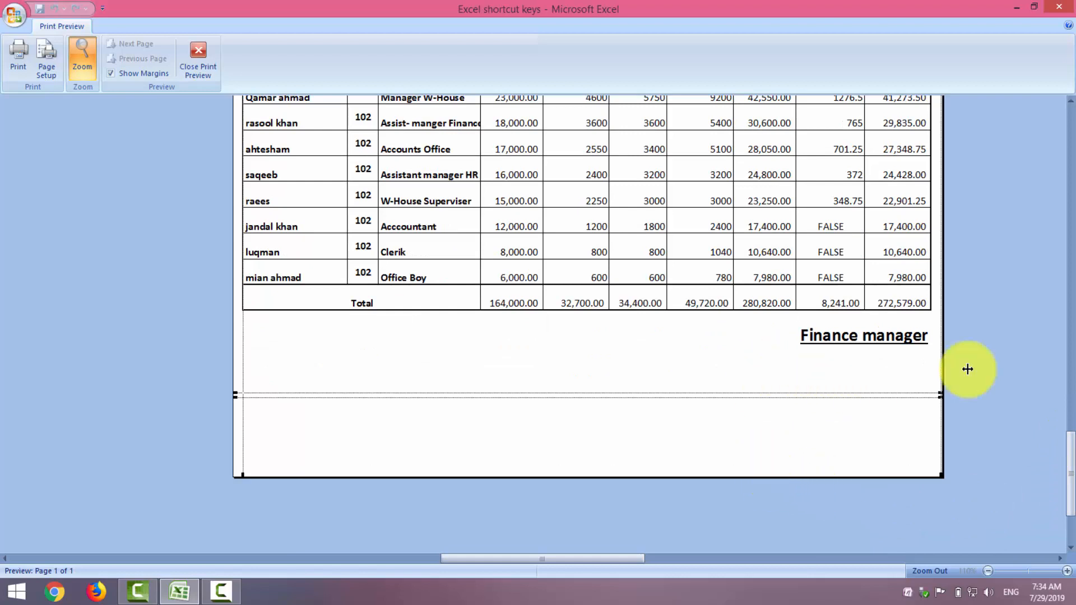
click(1071, 226)
click(1069, 163)
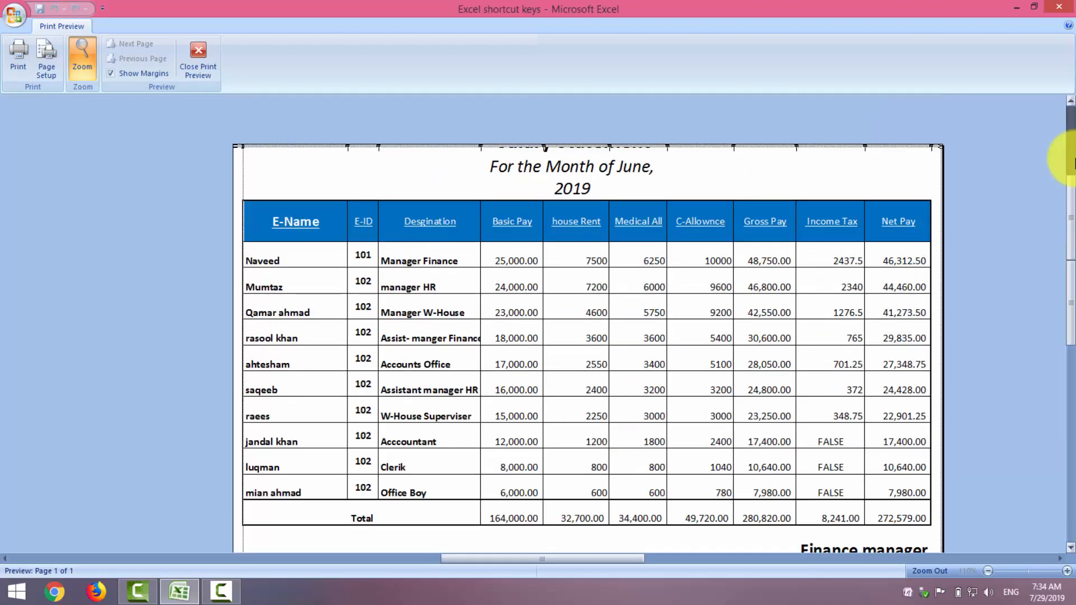
click(1069, 158)
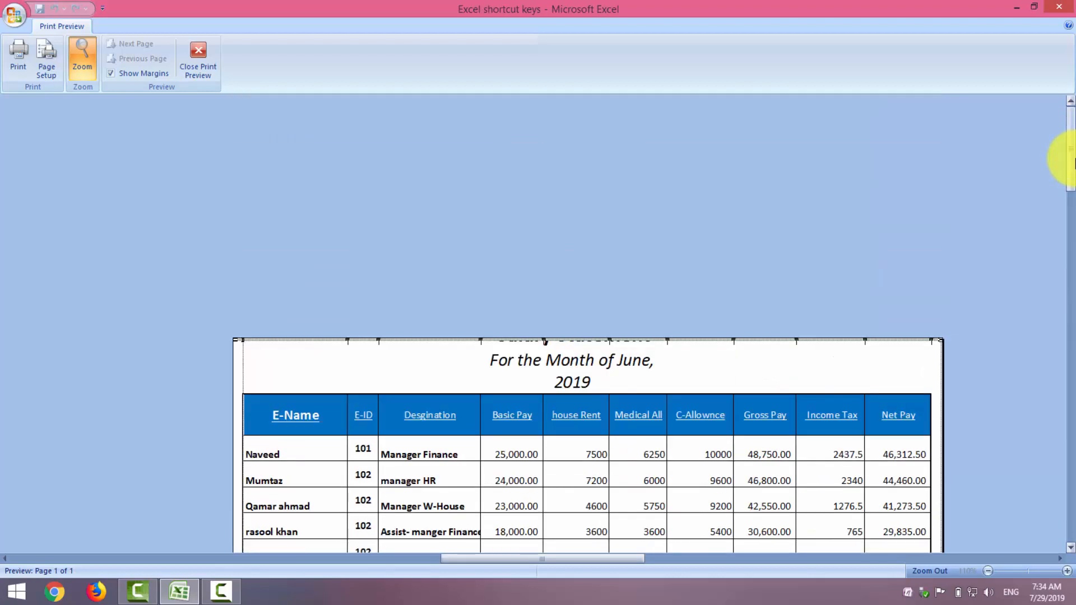
click(188, 77)
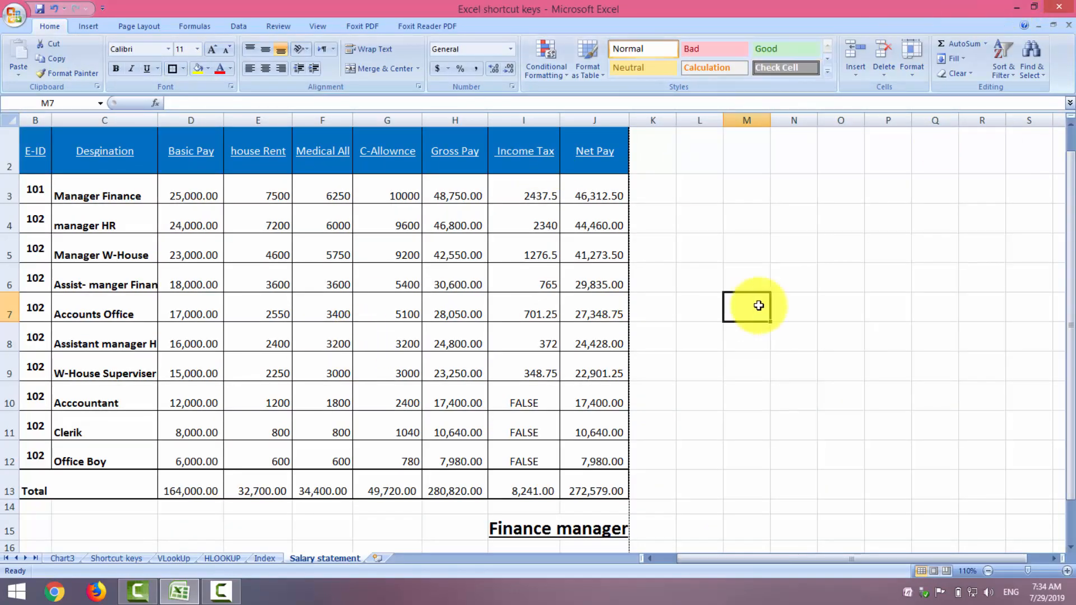
click(1068, 147)
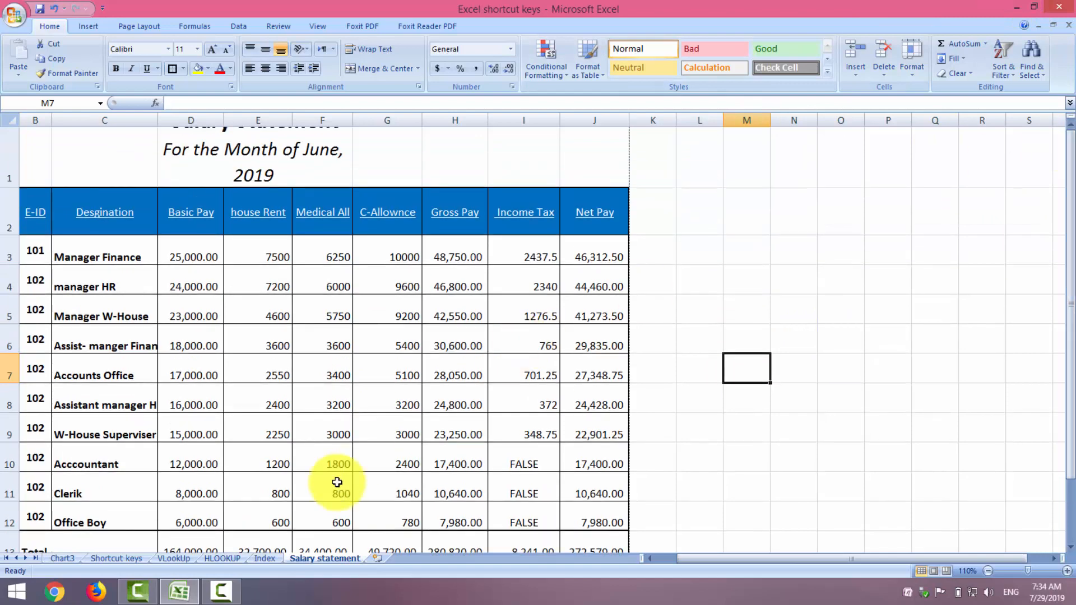
click(658, 560)
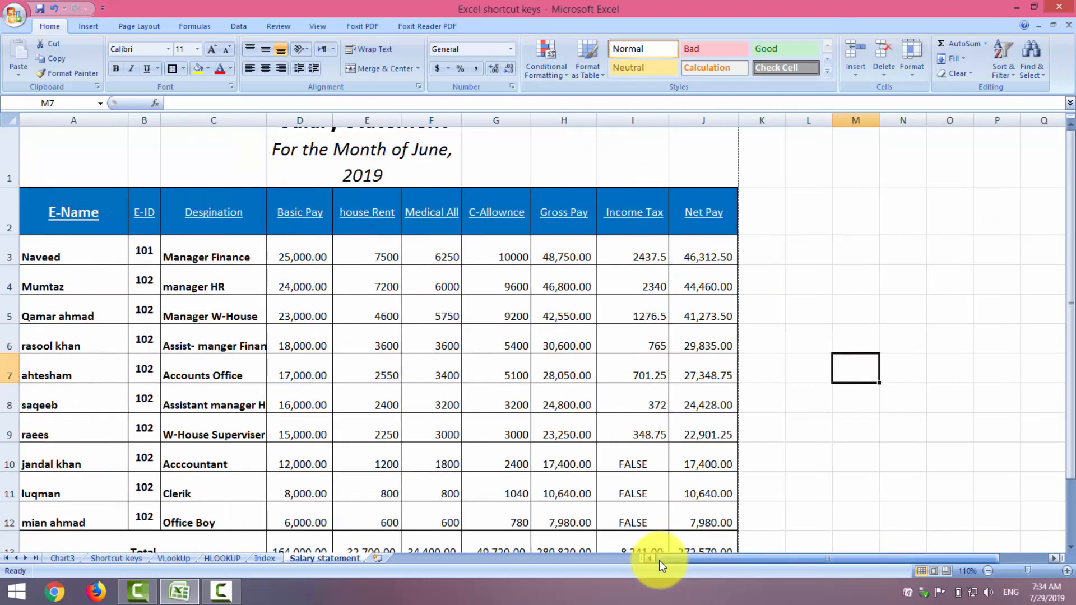